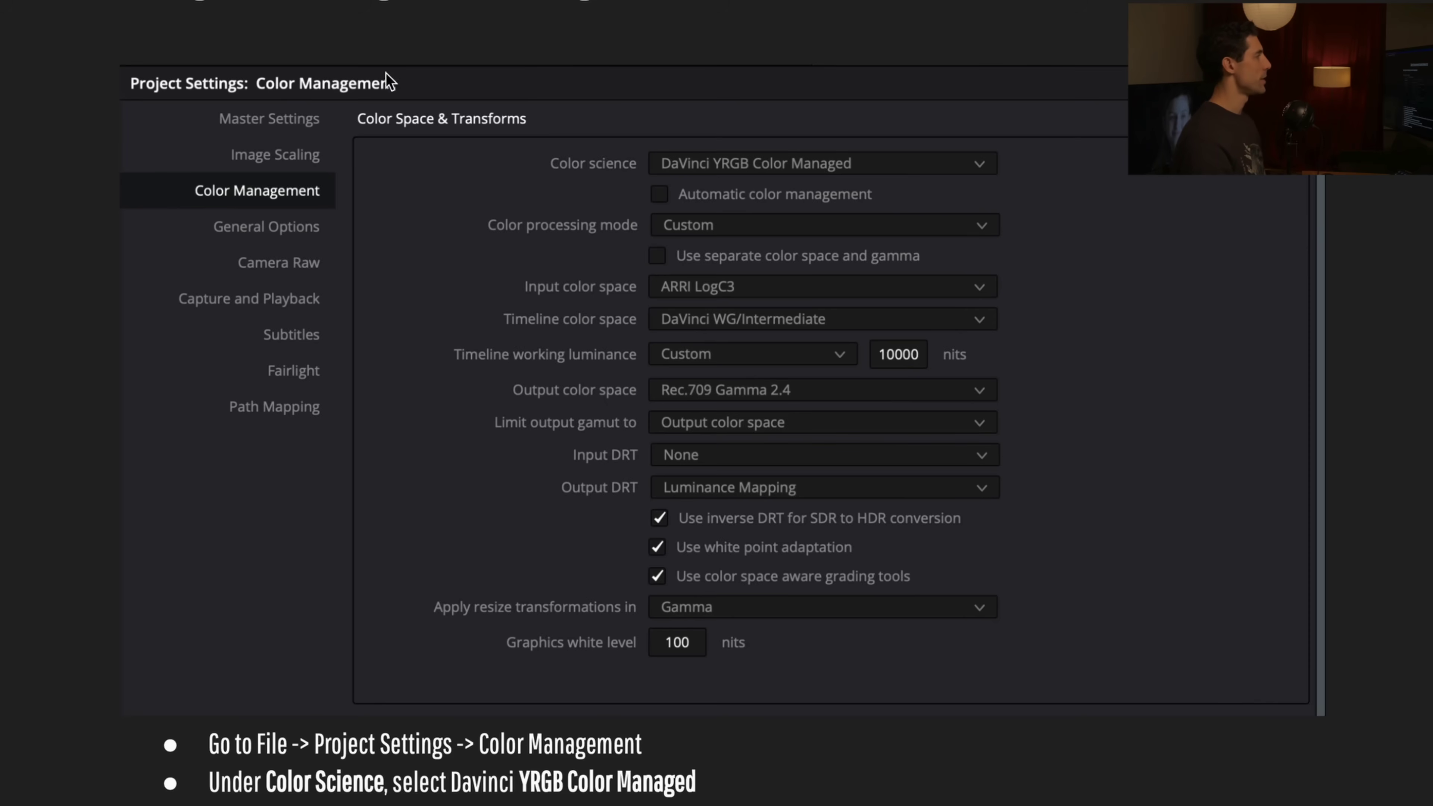
# Leave the color management cheat sheet in Preview and switch toward DaVinci Resolve.
pyautogui.press('super+Tab')
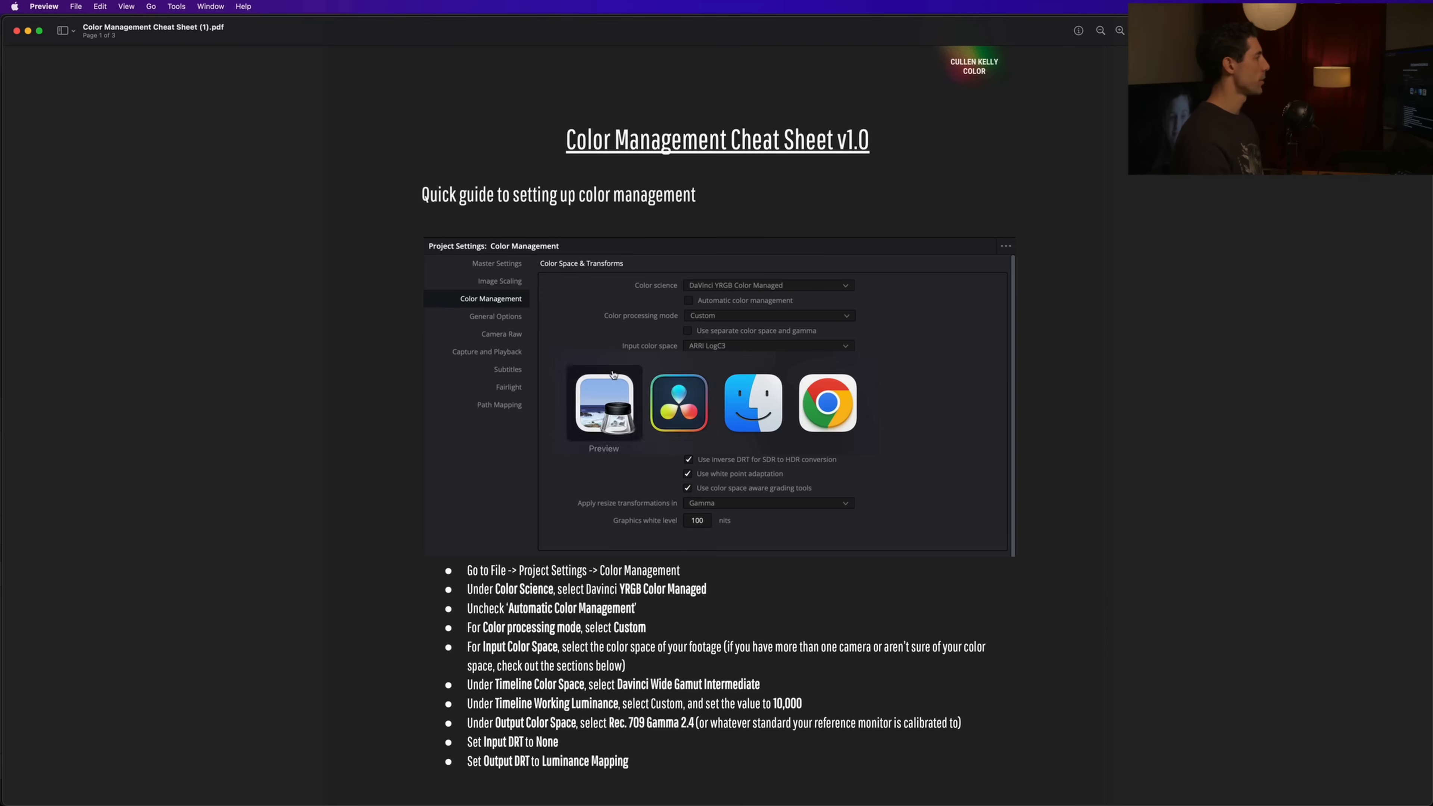
# In Color Management, choose DaVinci YRGB Color Managed, untick automatic management, and pick Custom processing.
pyautogui.click(691, 386)
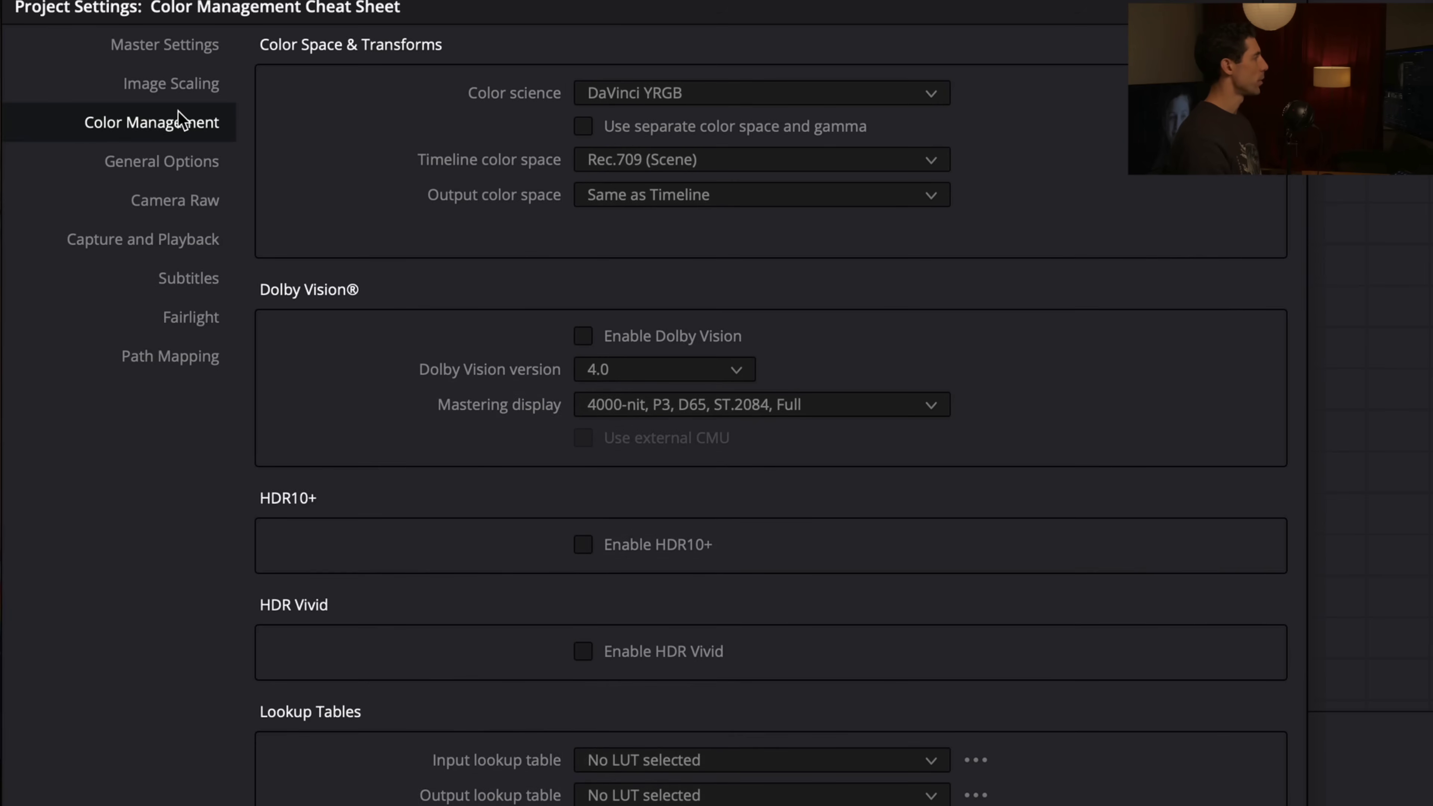
pyautogui.click(643, 94)
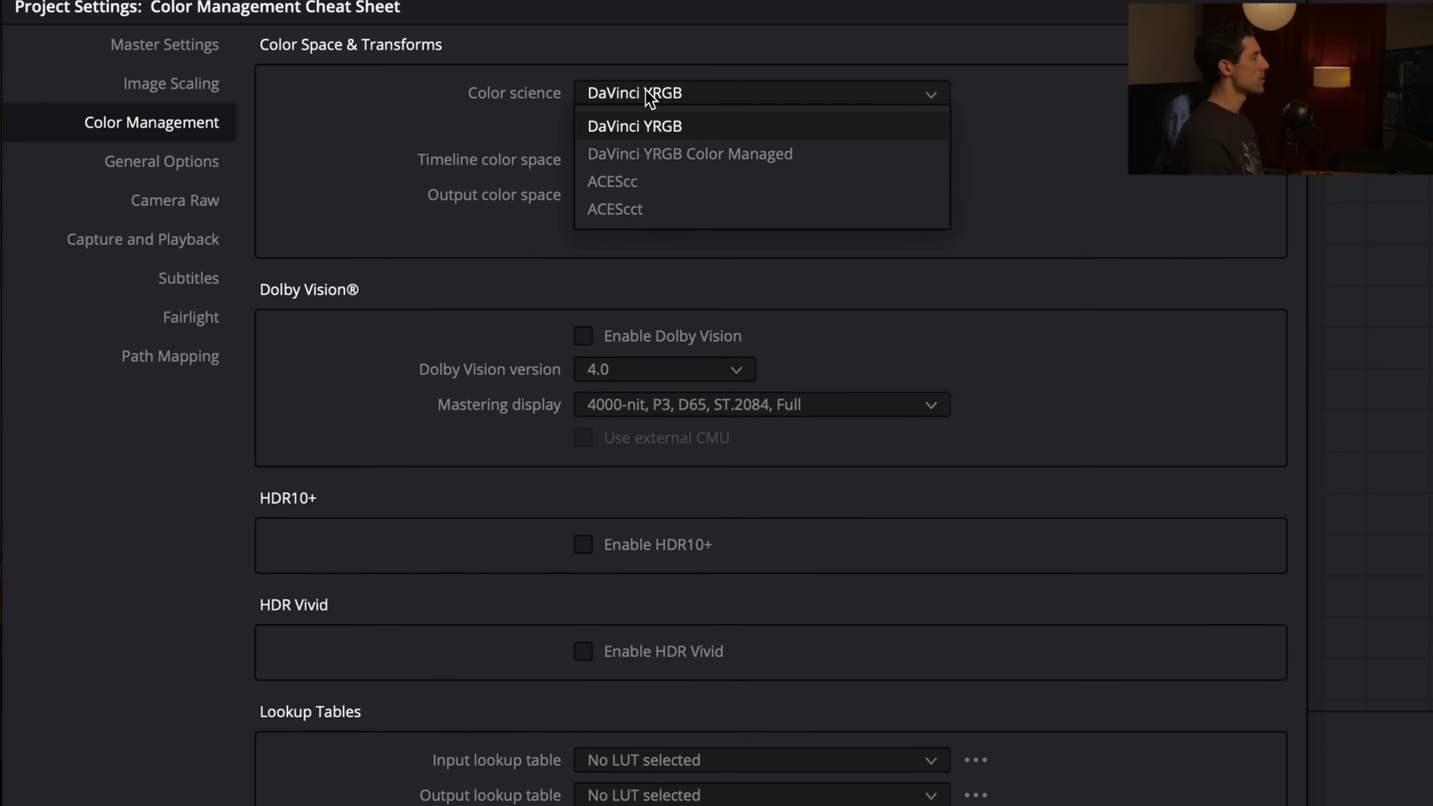
pyautogui.click(673, 157)
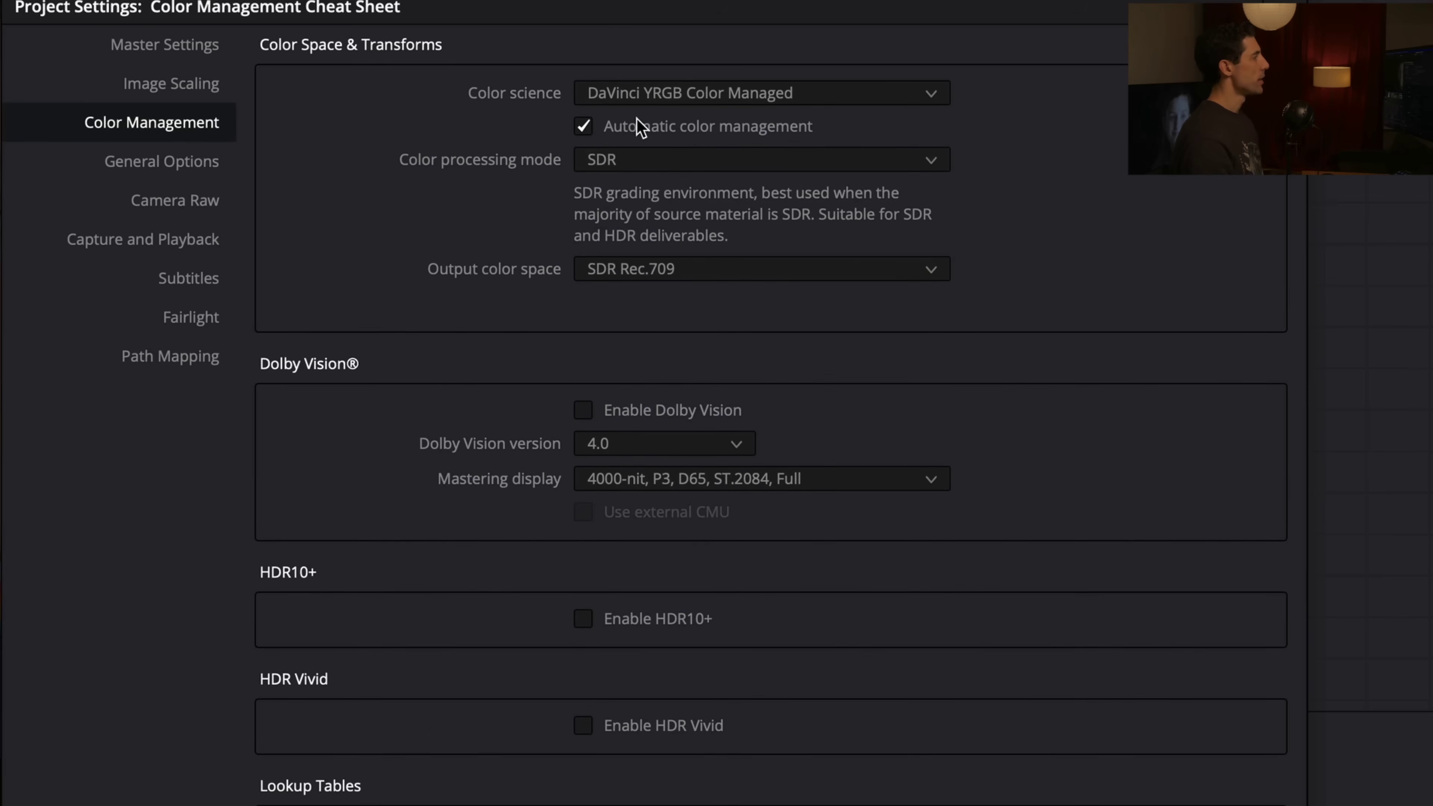
pyautogui.click(683, 126)
pyautogui.click(649, 159)
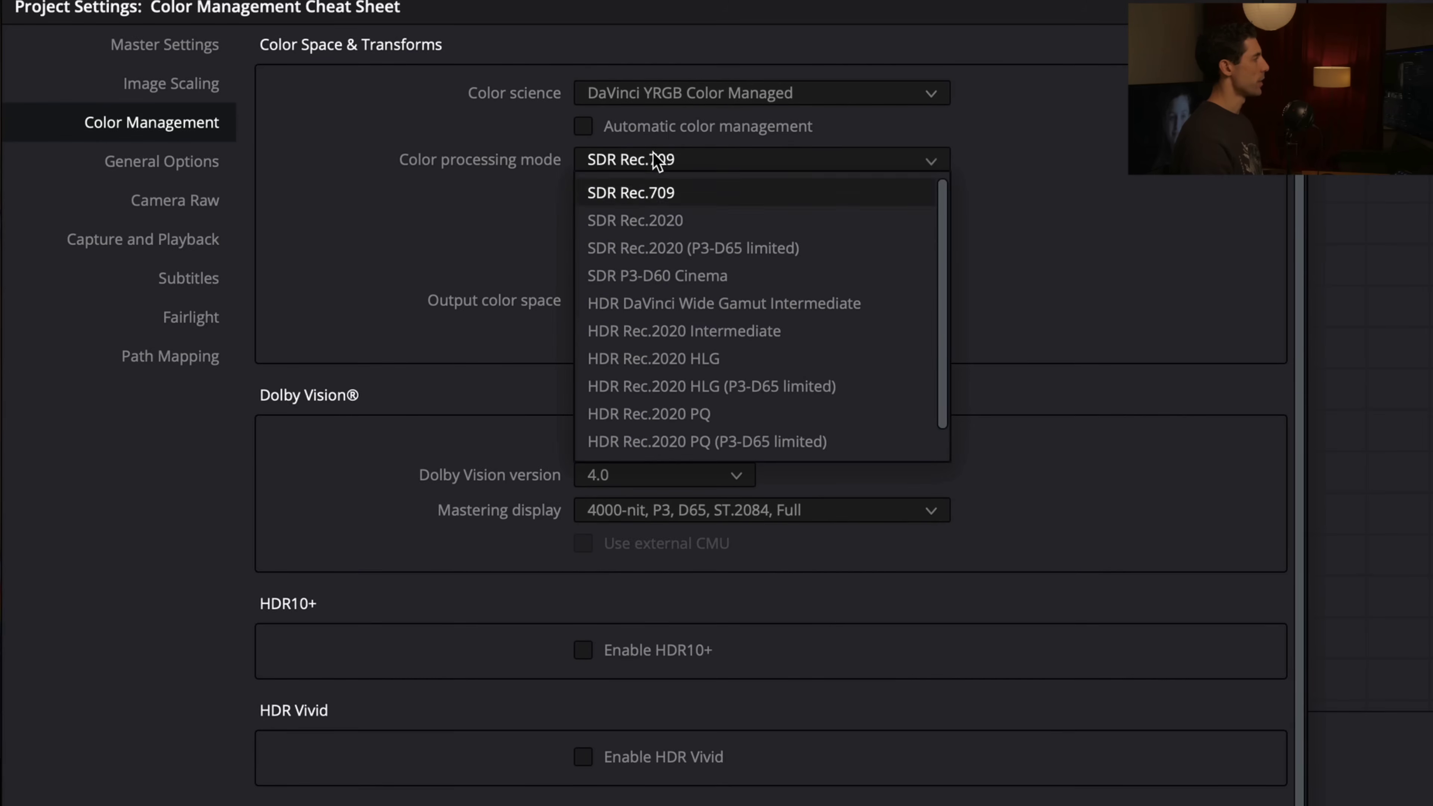
pyautogui.scroll(-1, 671, 384)
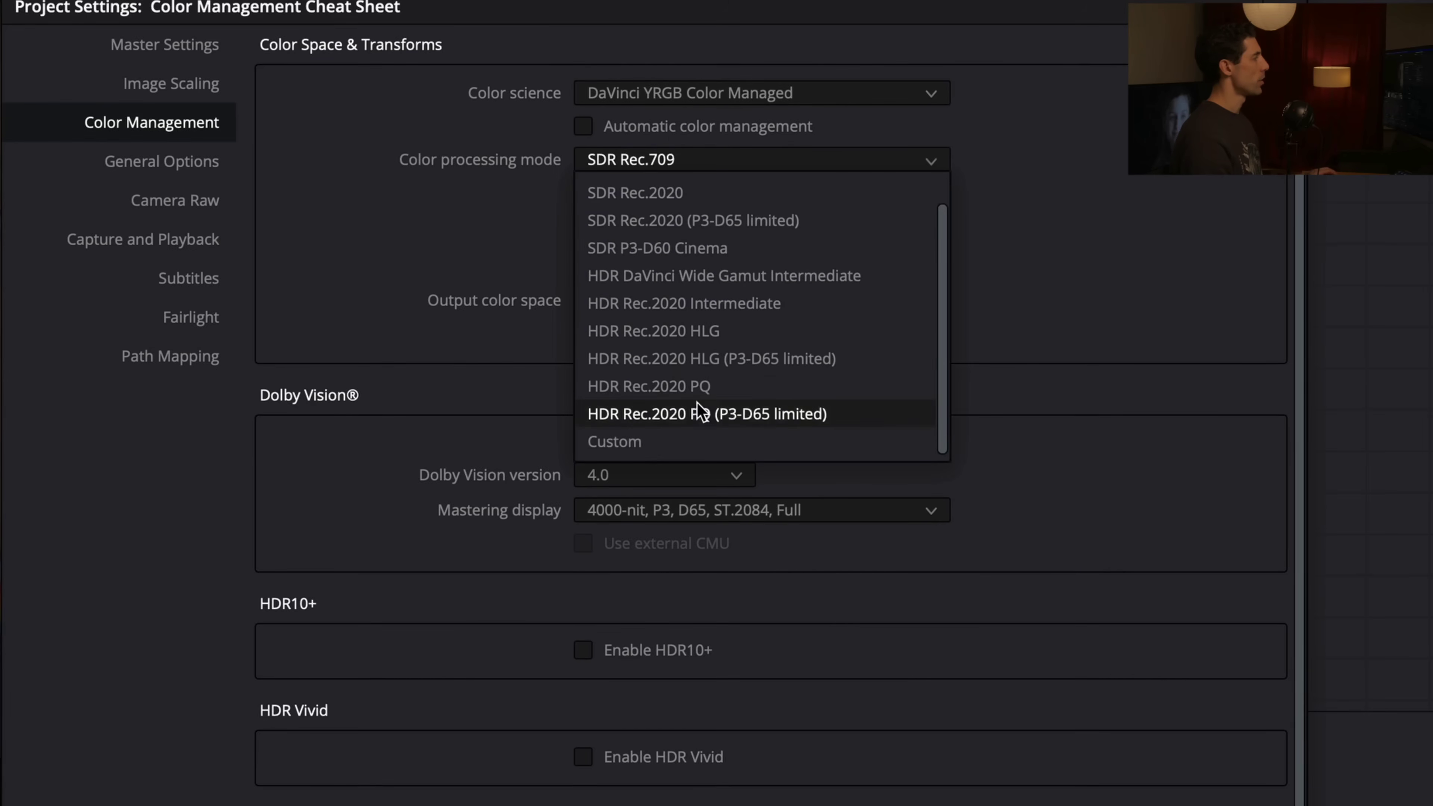
pyautogui.click(661, 443)
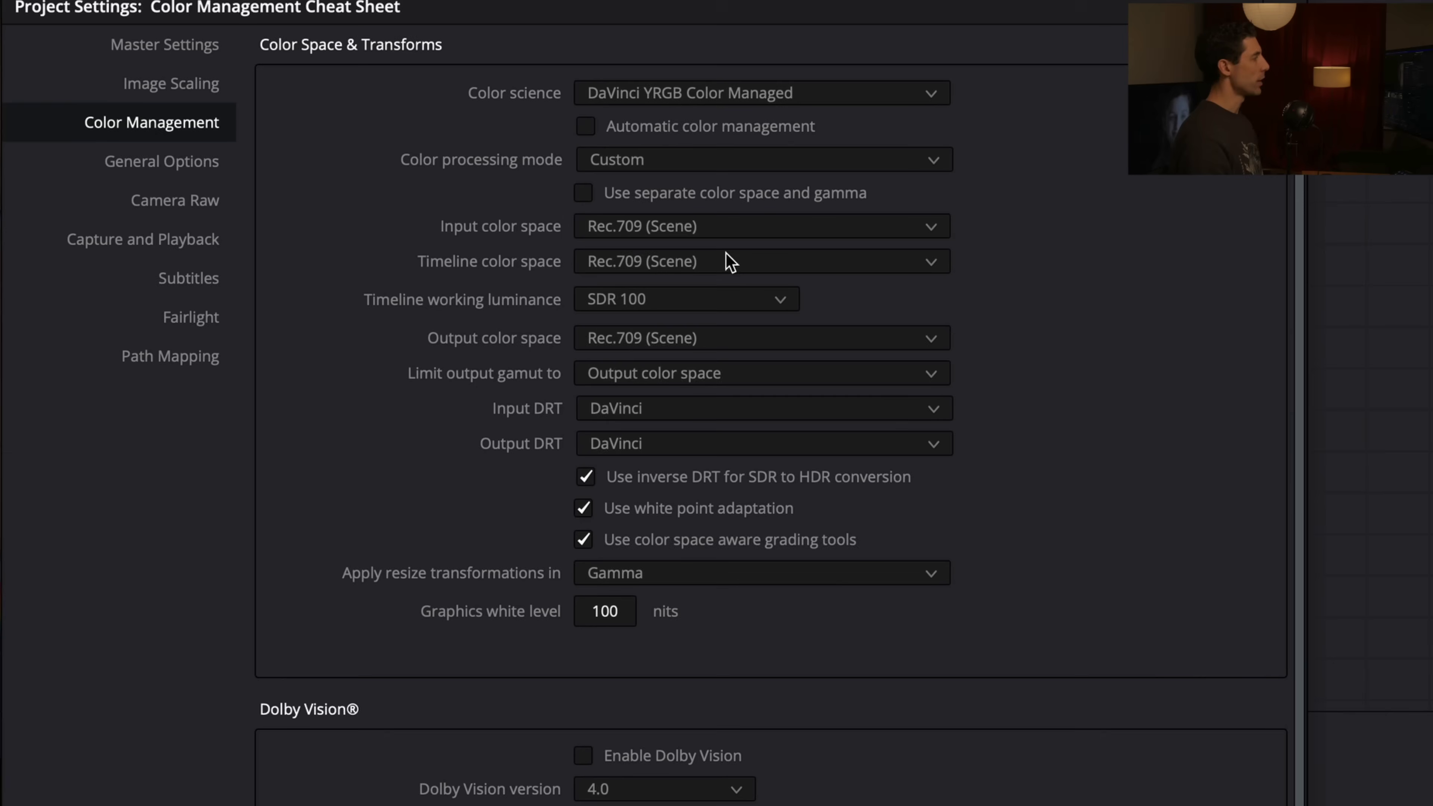
# Set the timeline color space to DaVinci WG/Intermediate with a custom 10000-nit working luminance.
pyautogui.click(750, 263)
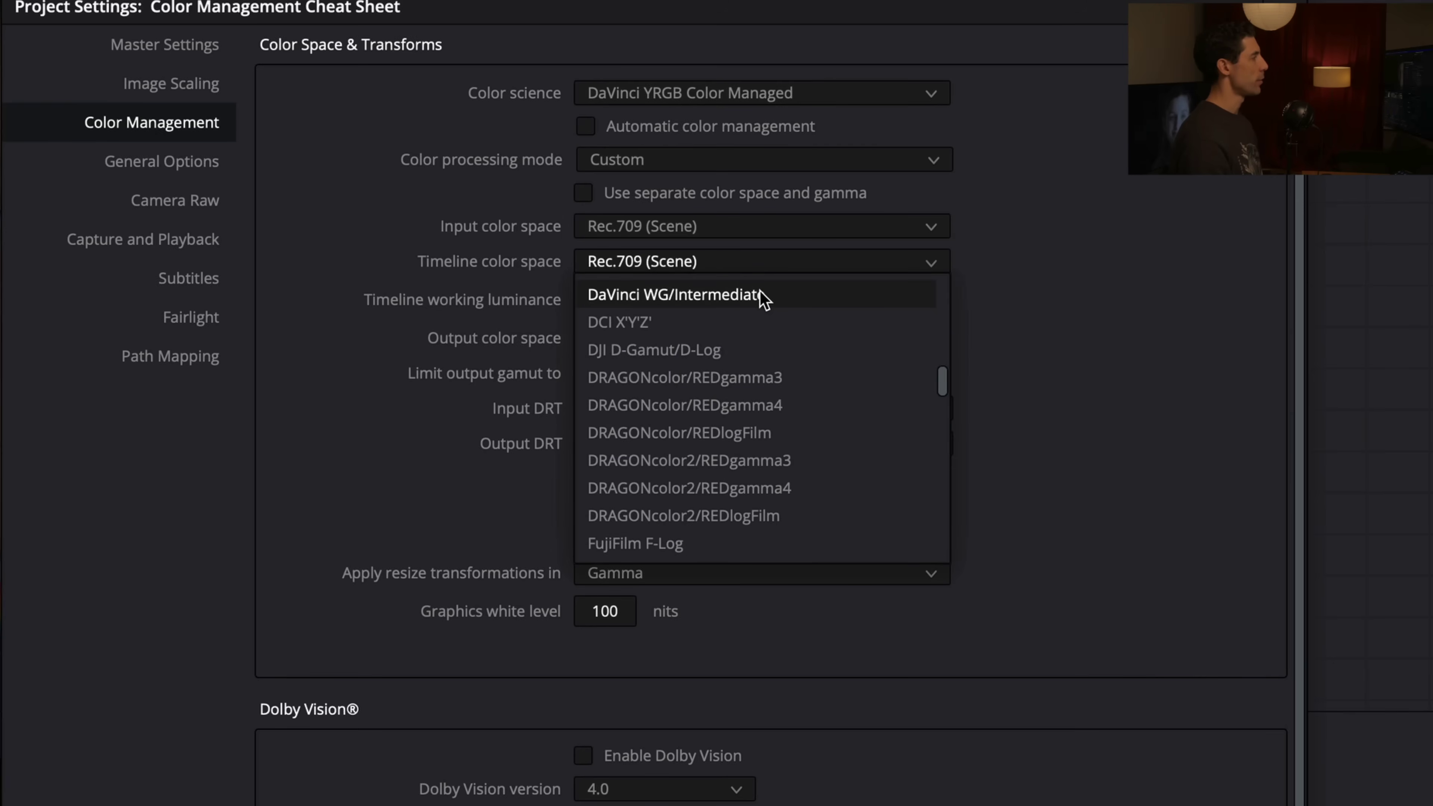
pyautogui.click(761, 294)
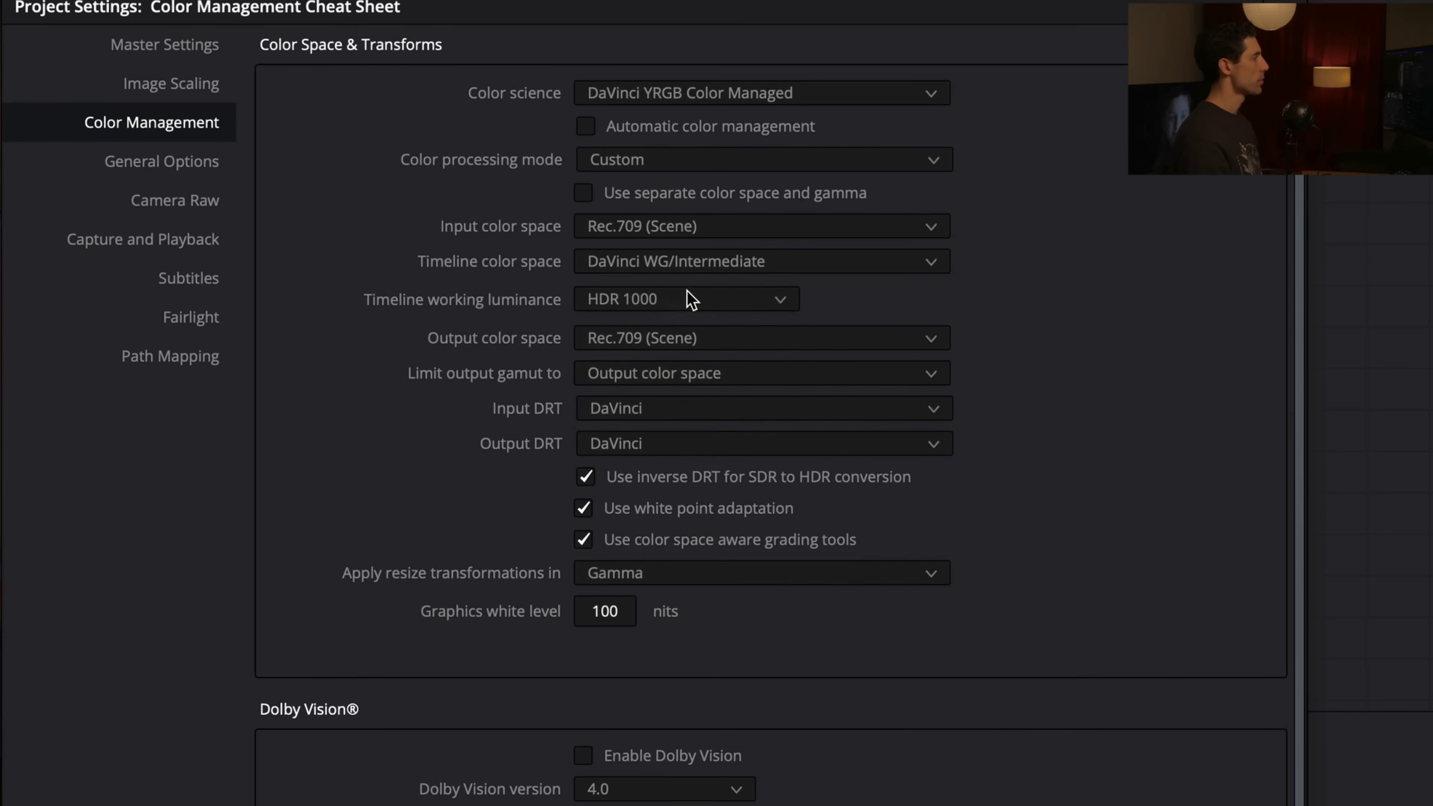
pyautogui.click(698, 299)
pyautogui.click(747, 586)
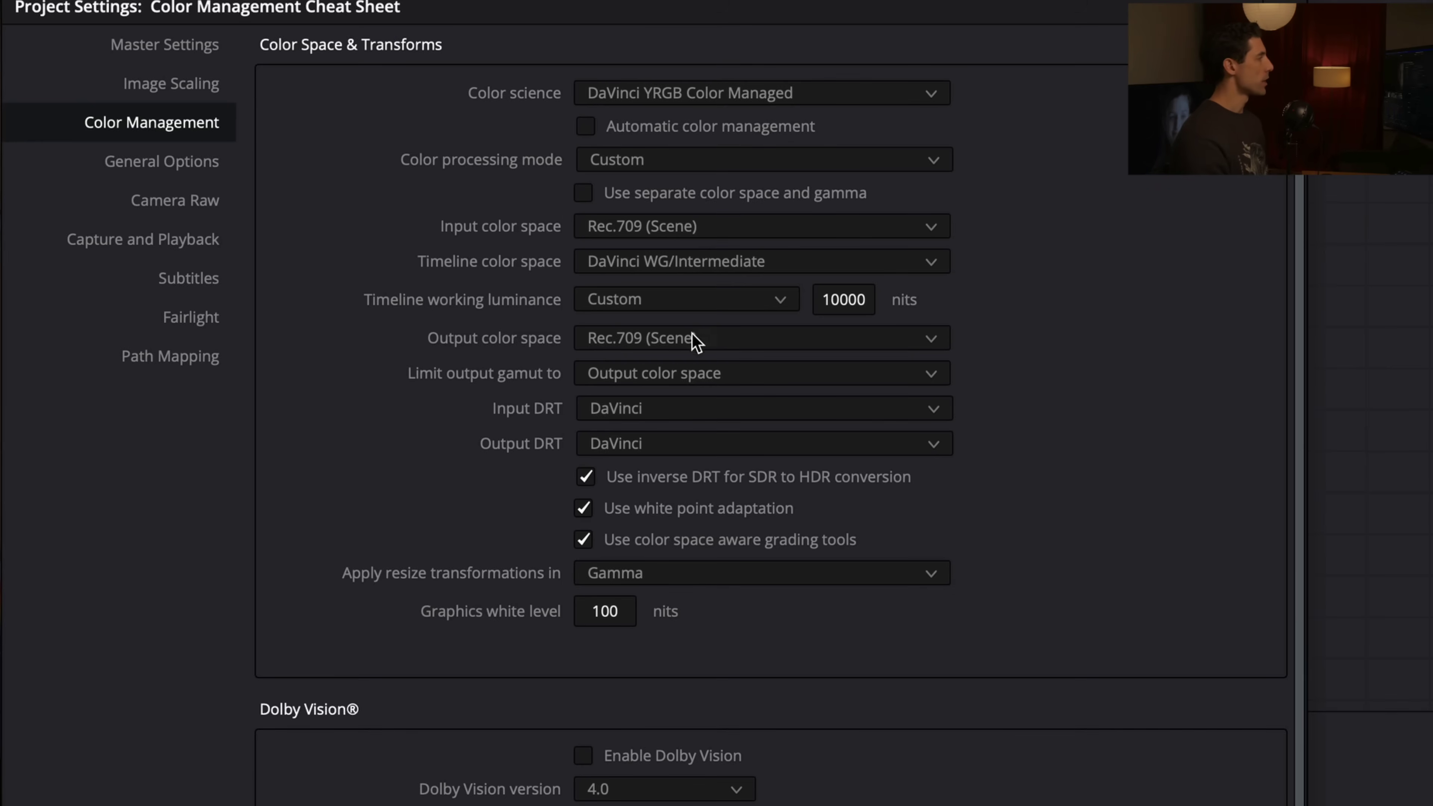
# Set the output color space to Rec.709 Gamma 2.4 and bring up the Input DRT list.
pyautogui.click(708, 346)
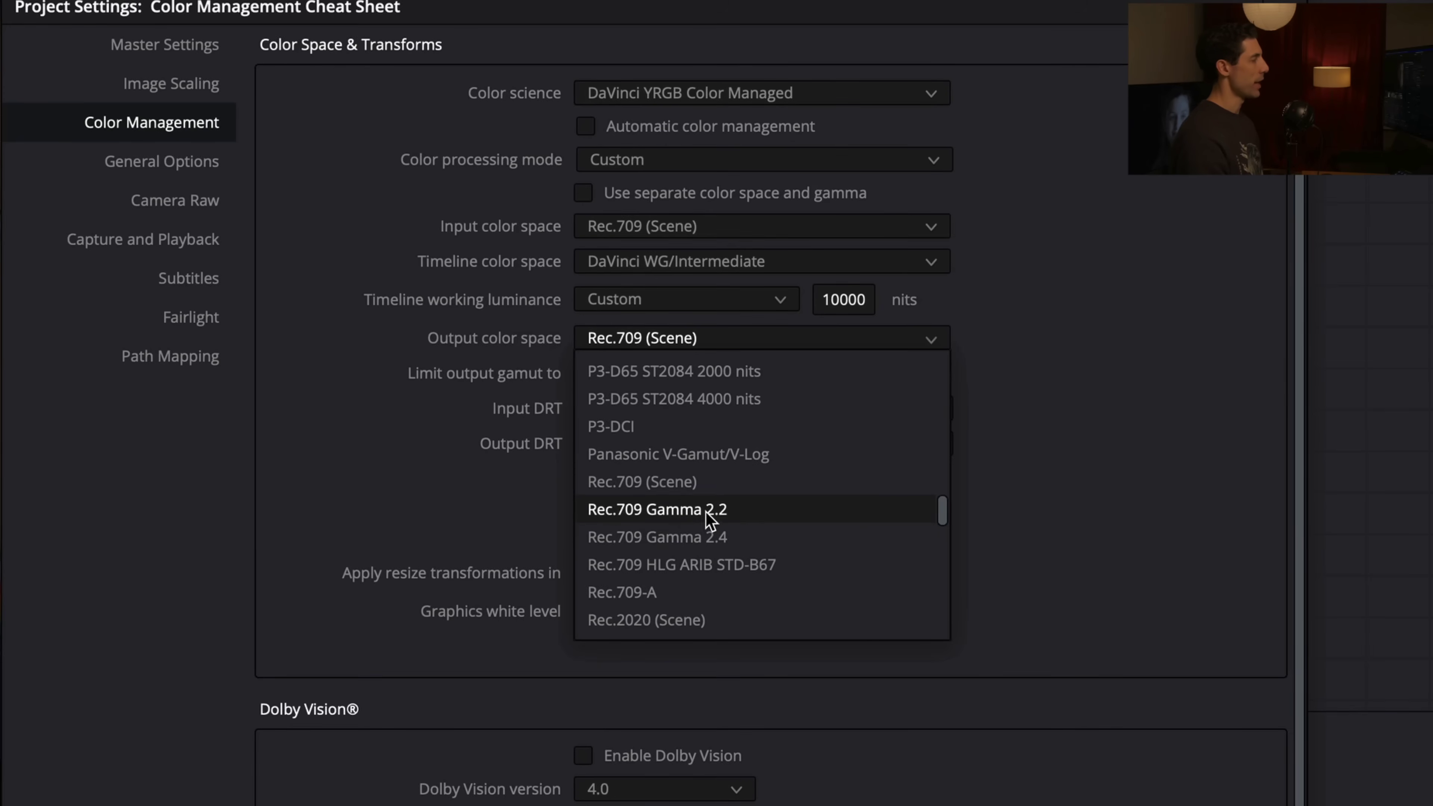
pyautogui.click(728, 539)
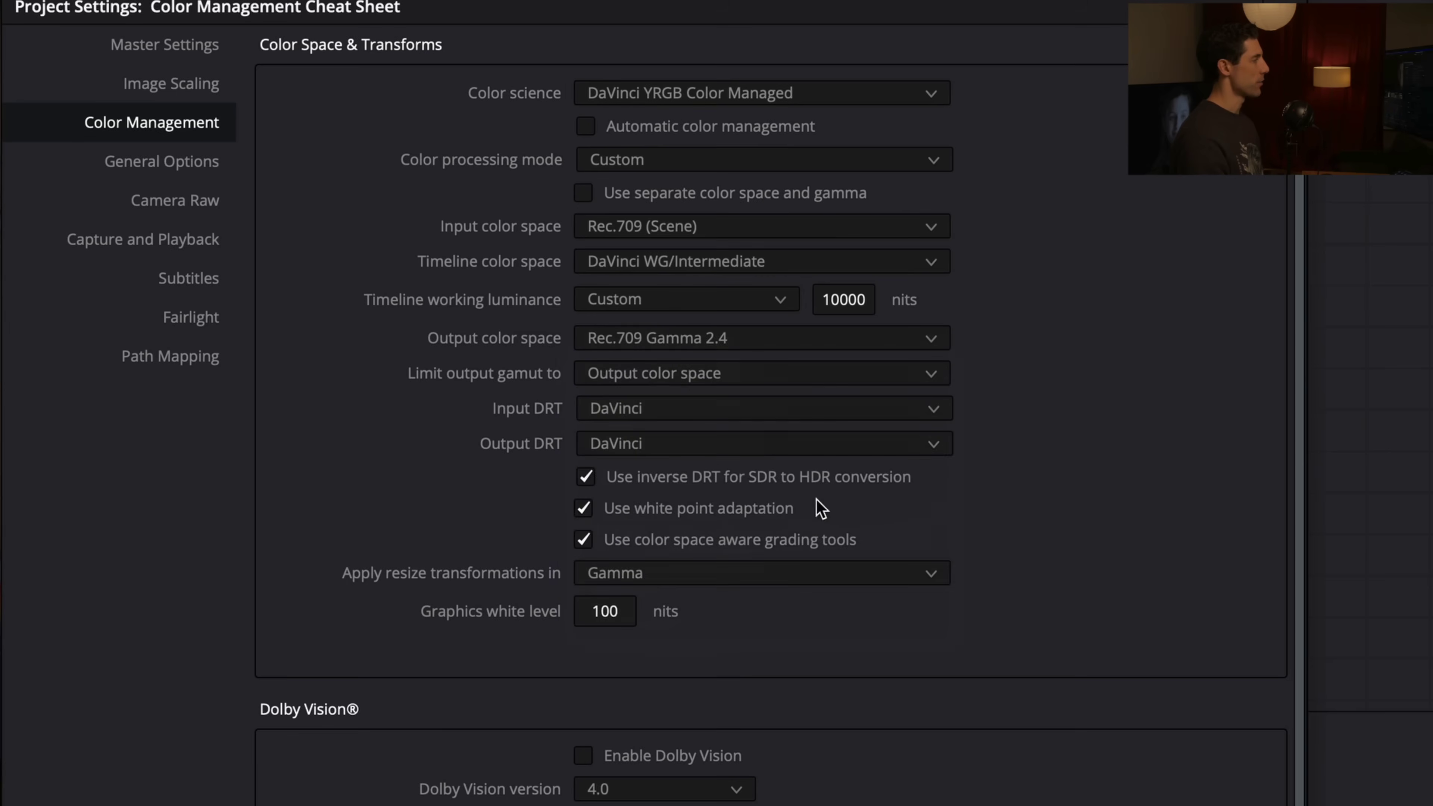
pyautogui.click(690, 408)
# Set Input DRT to None and Output DRT to Luminance Mapping, then move the settings window aside.
pyautogui.click(693, 442)
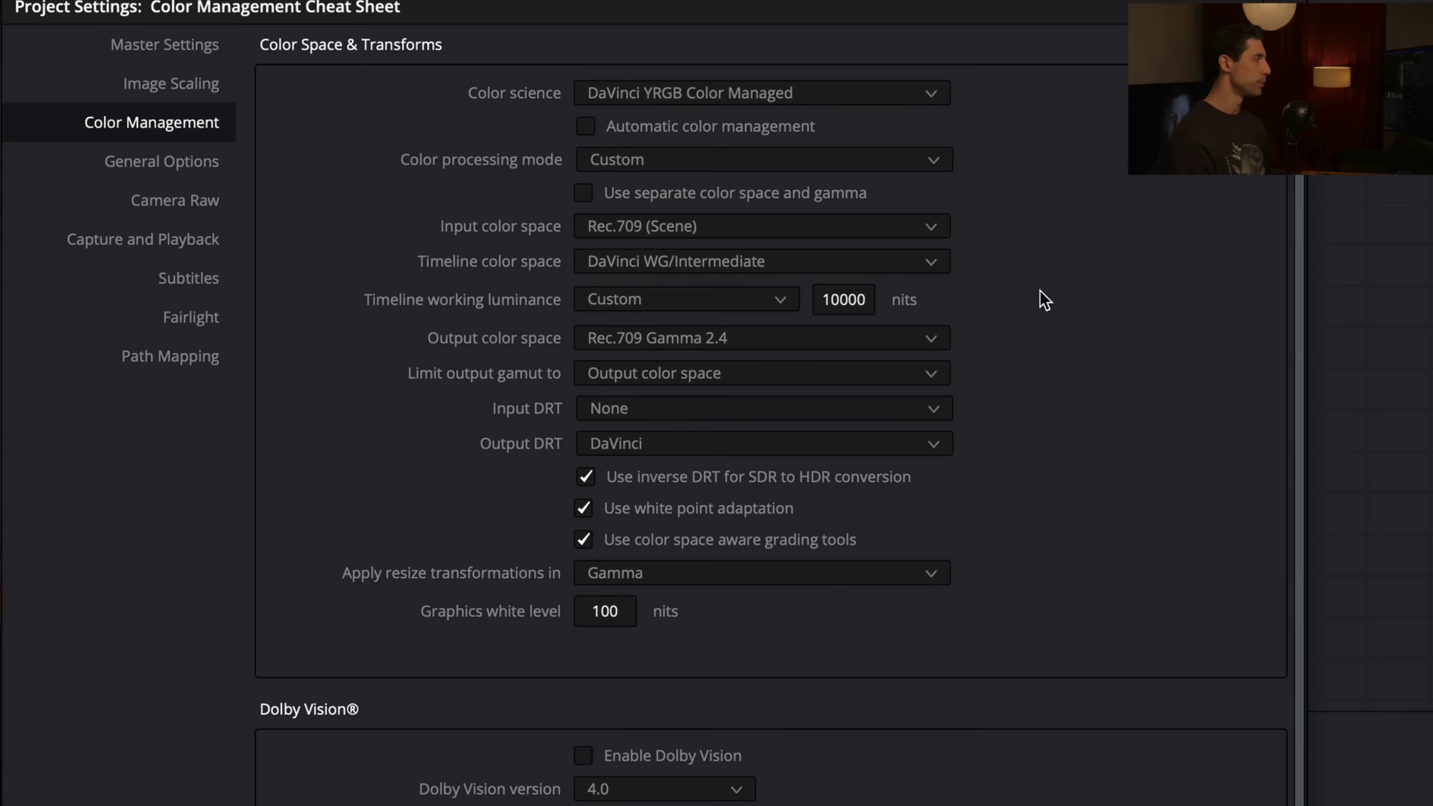
pyautogui.click(683, 447)
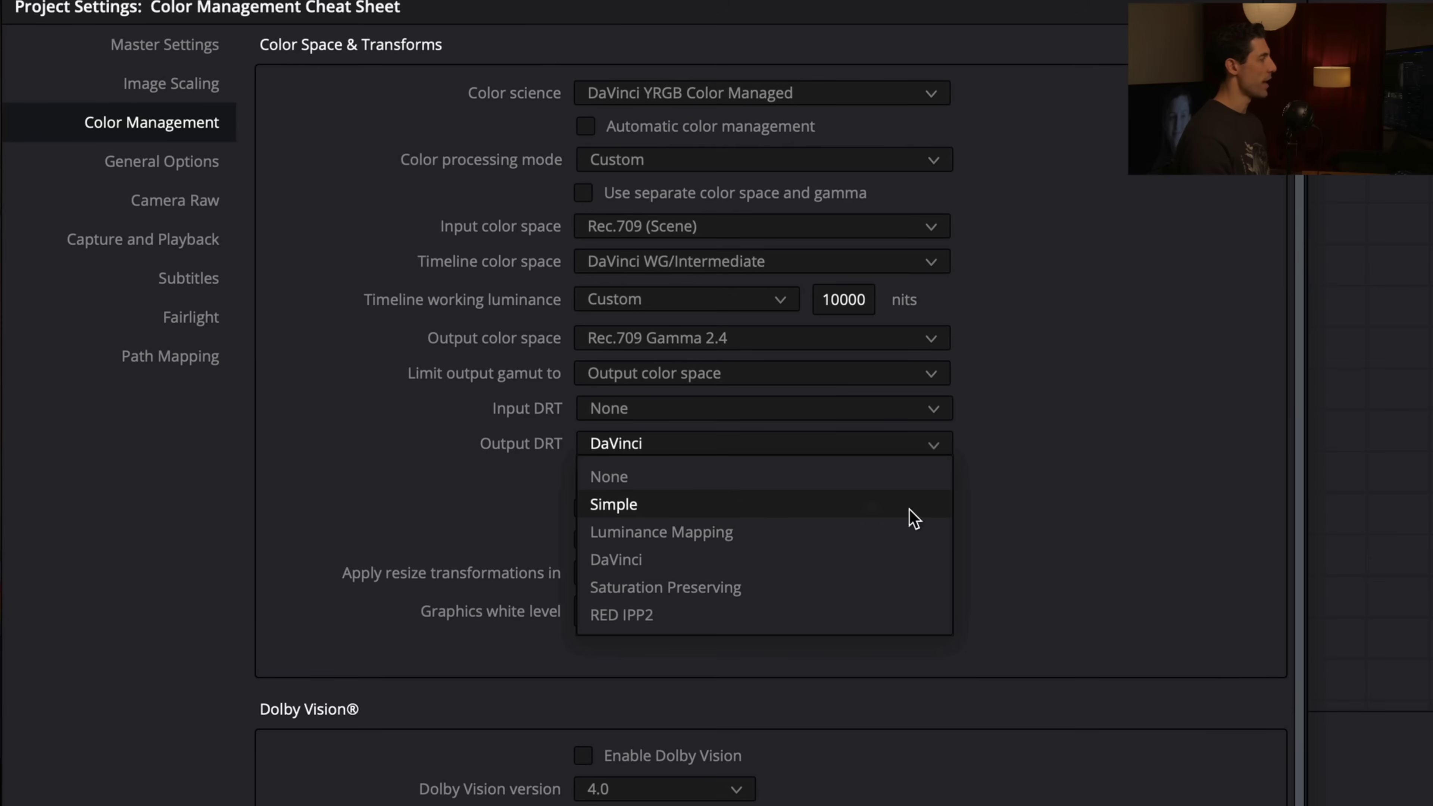
pyautogui.click(949, 530)
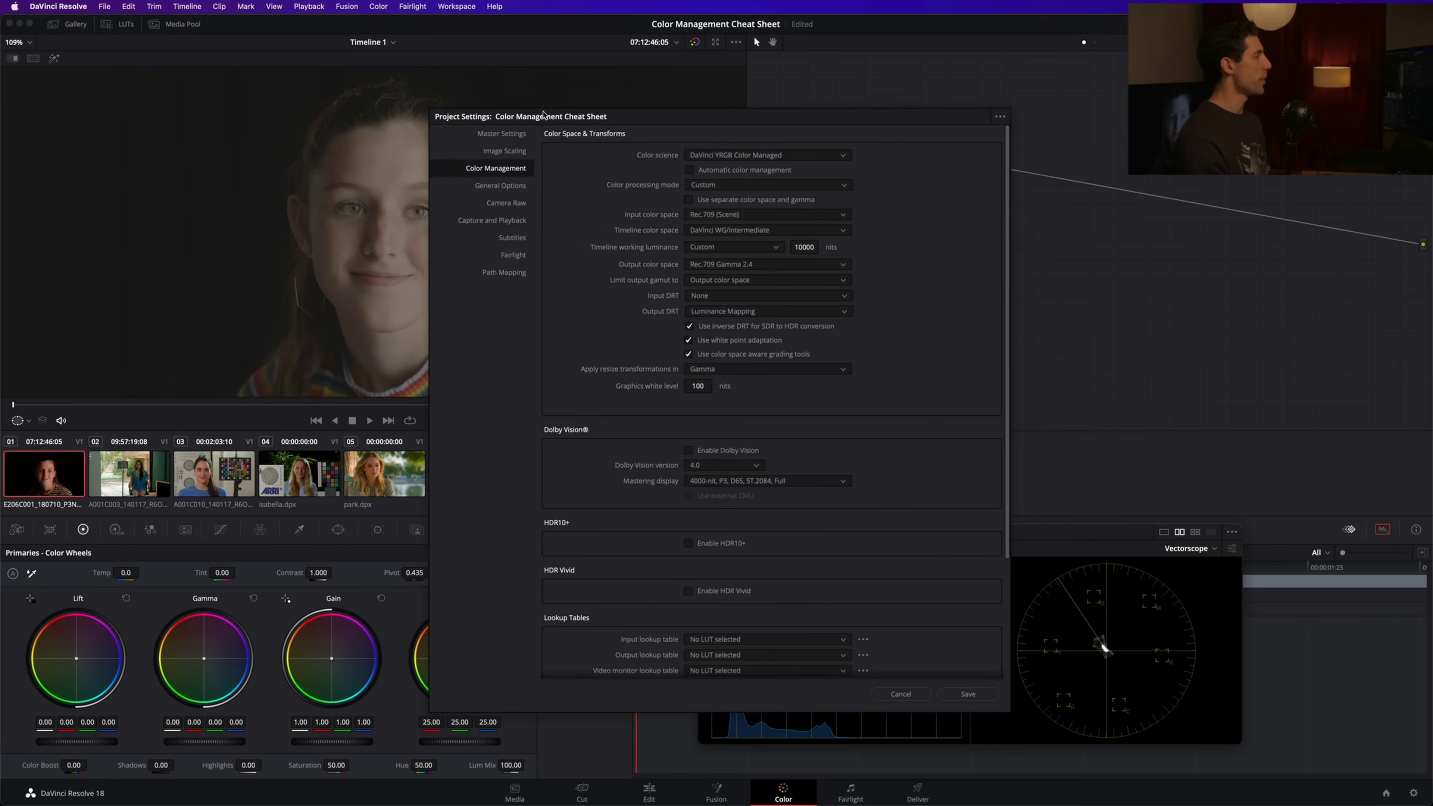
pyautogui.moveTo(588, 123); pyautogui.dragTo(887, 107)
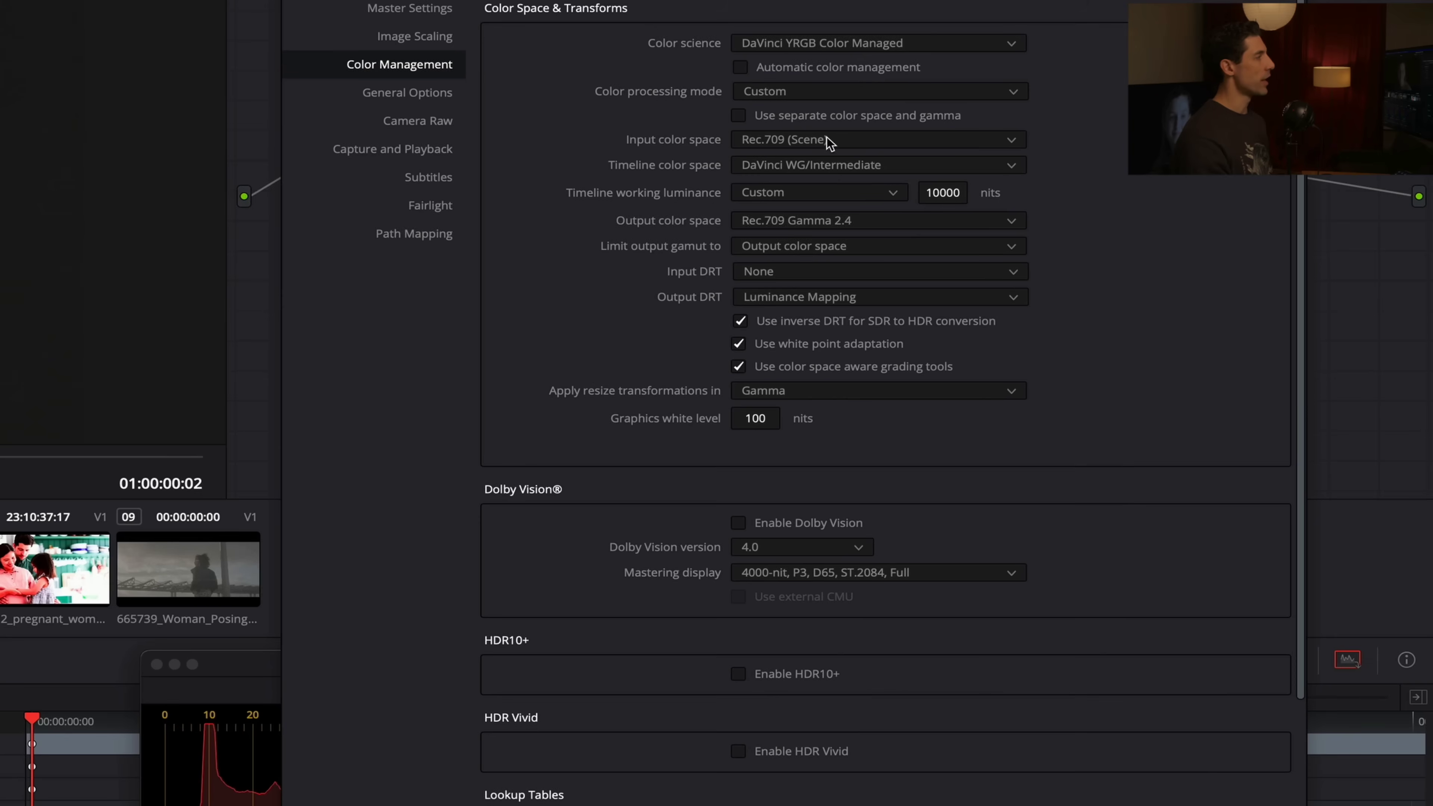
# Choose ARRI LogC3 as the input color space and save the Project Settings.
pyautogui.click(1087, 209)
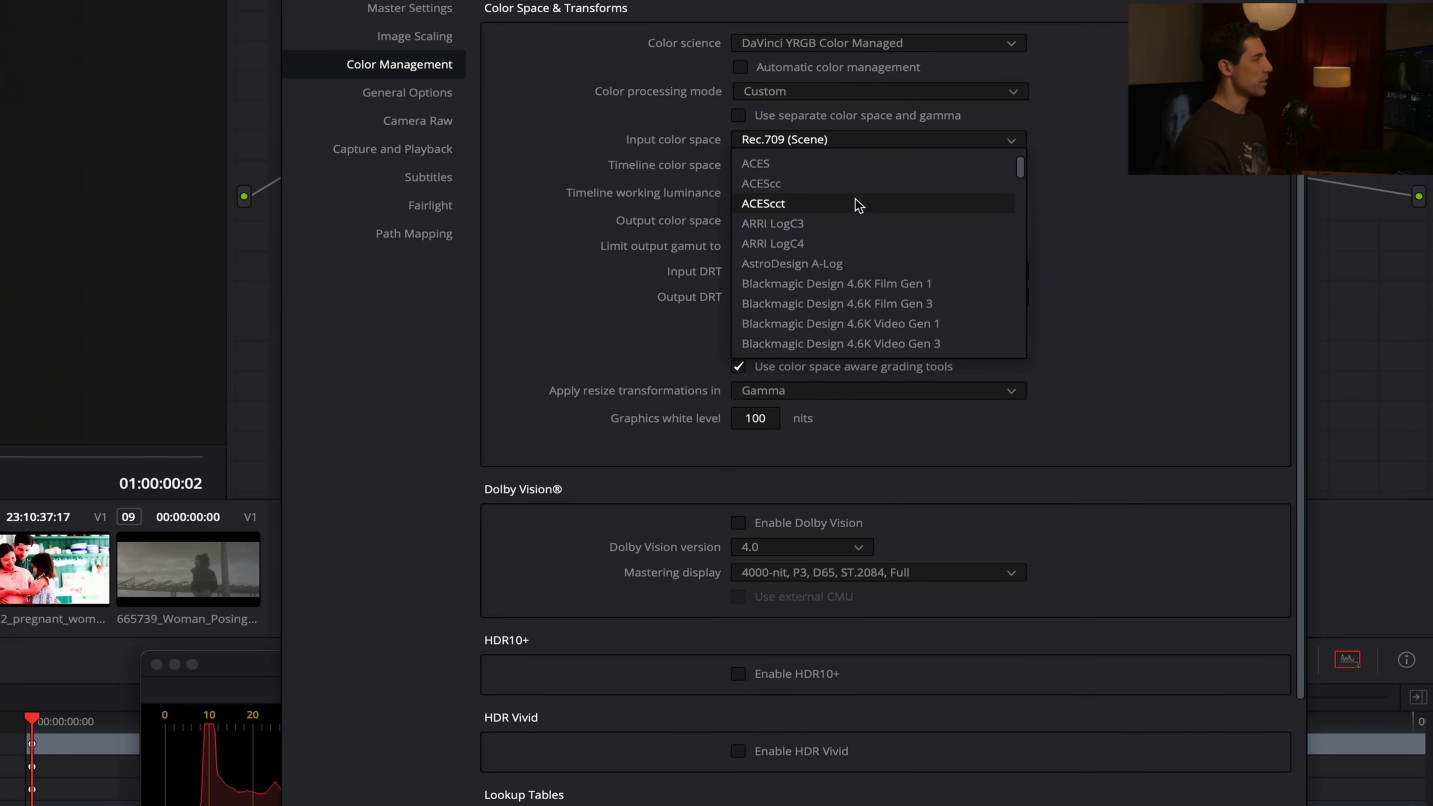
pyautogui.click(844, 227)
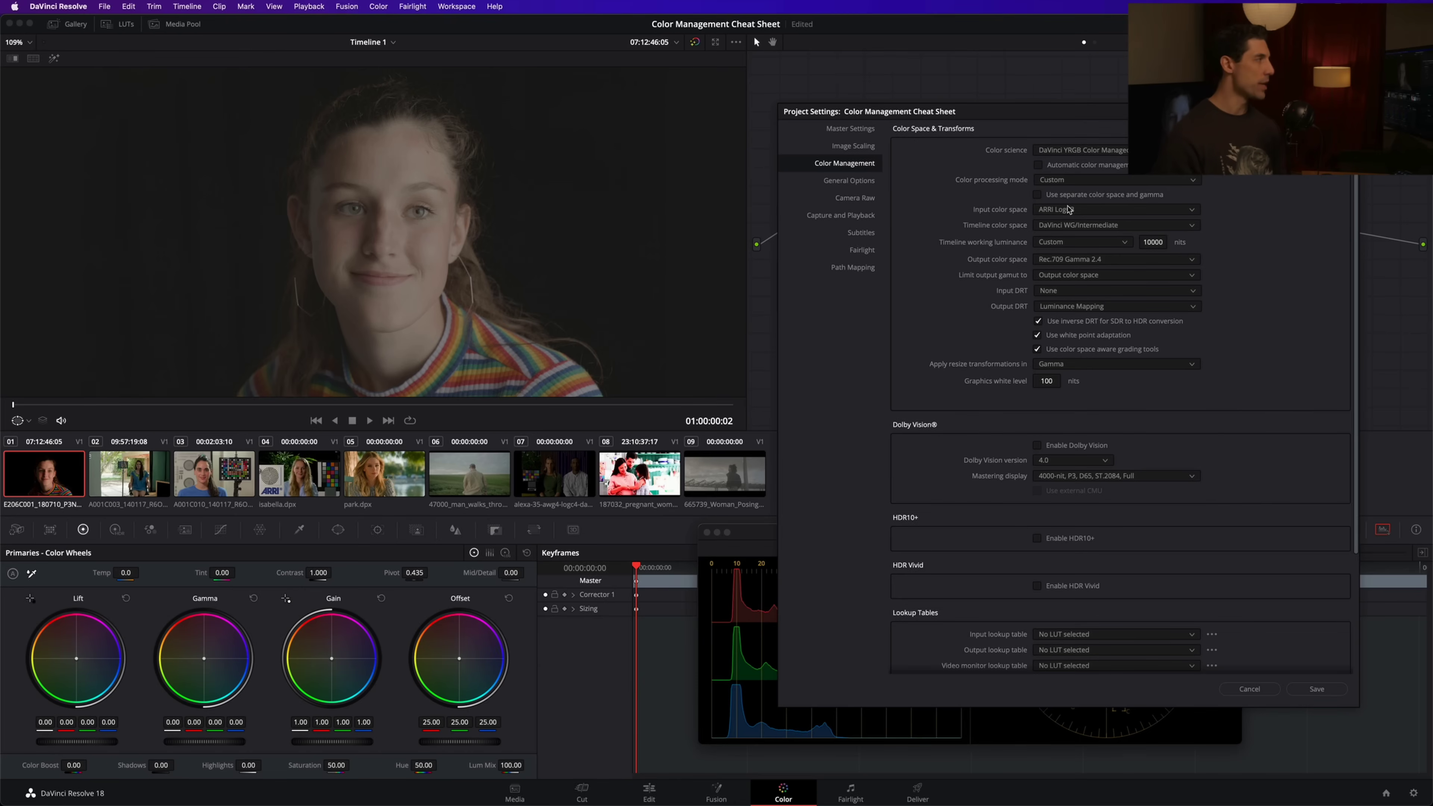
pyautogui.moveTo(1066, 125); pyautogui.dragTo(899, 107)
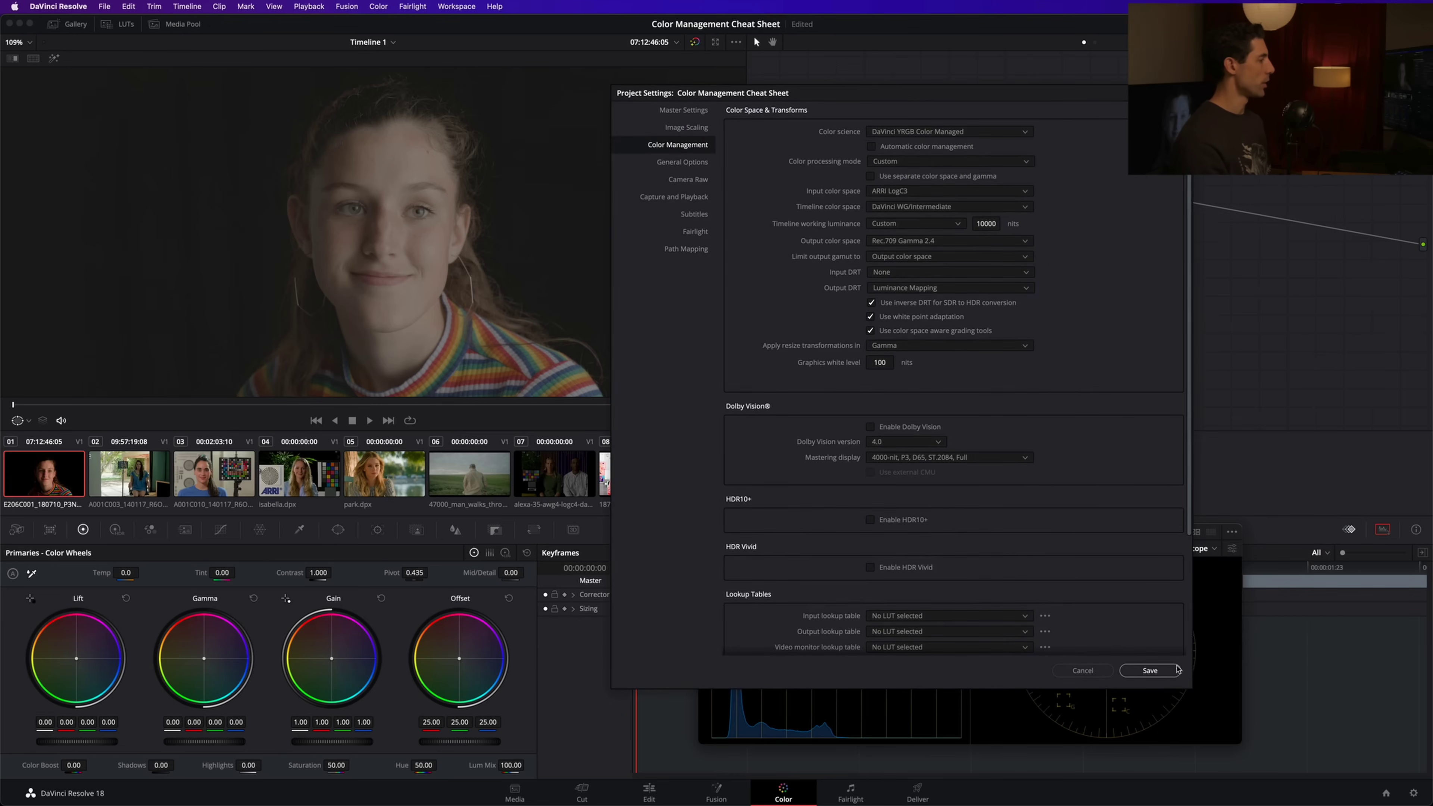
pyautogui.click(1170, 674)
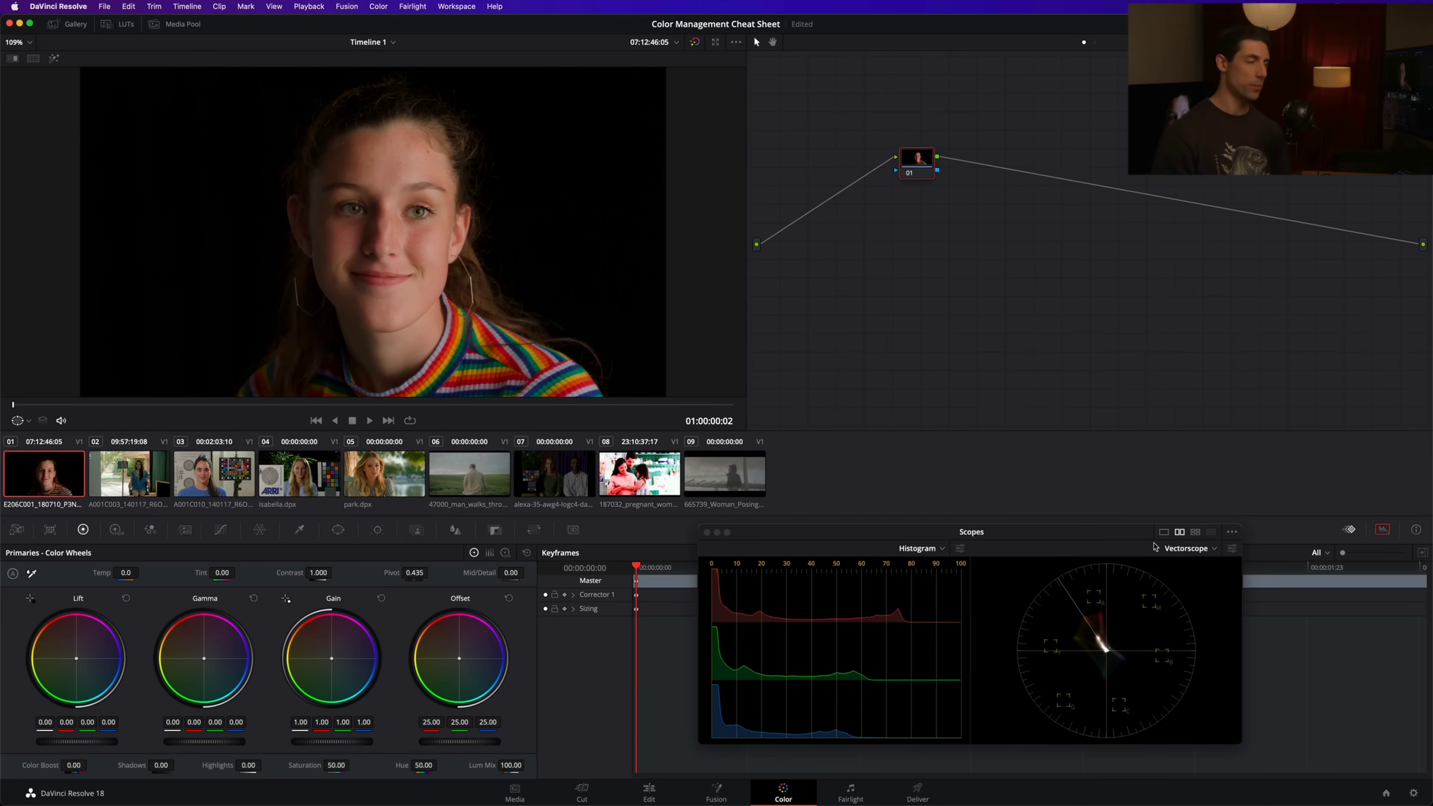
# Step through clips 02, 03, 04 isabella.dpx, 05 park.dpx and 06 in the viewer.
pyautogui.click(156, 467)
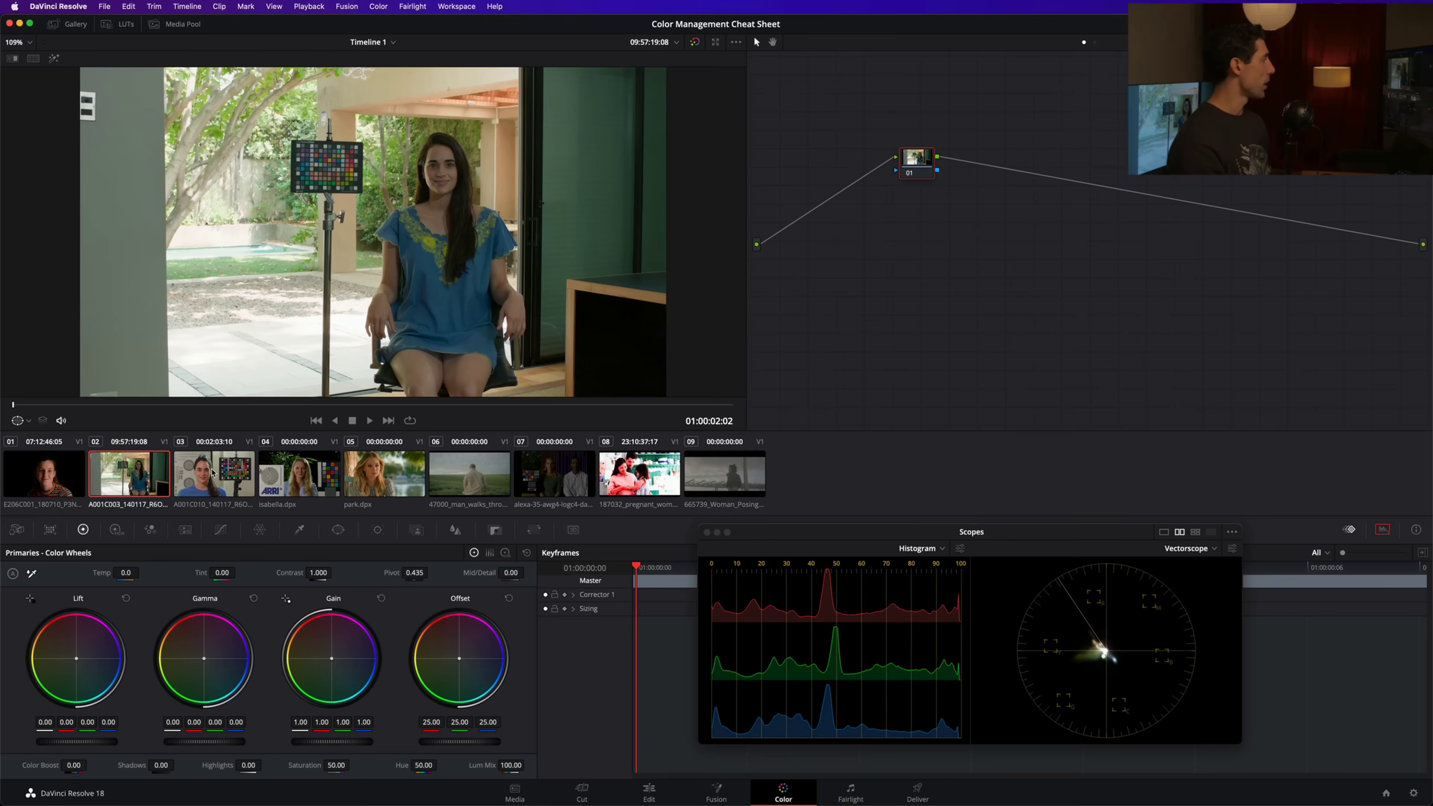
pyautogui.click(216, 473)
pyautogui.click(293, 472)
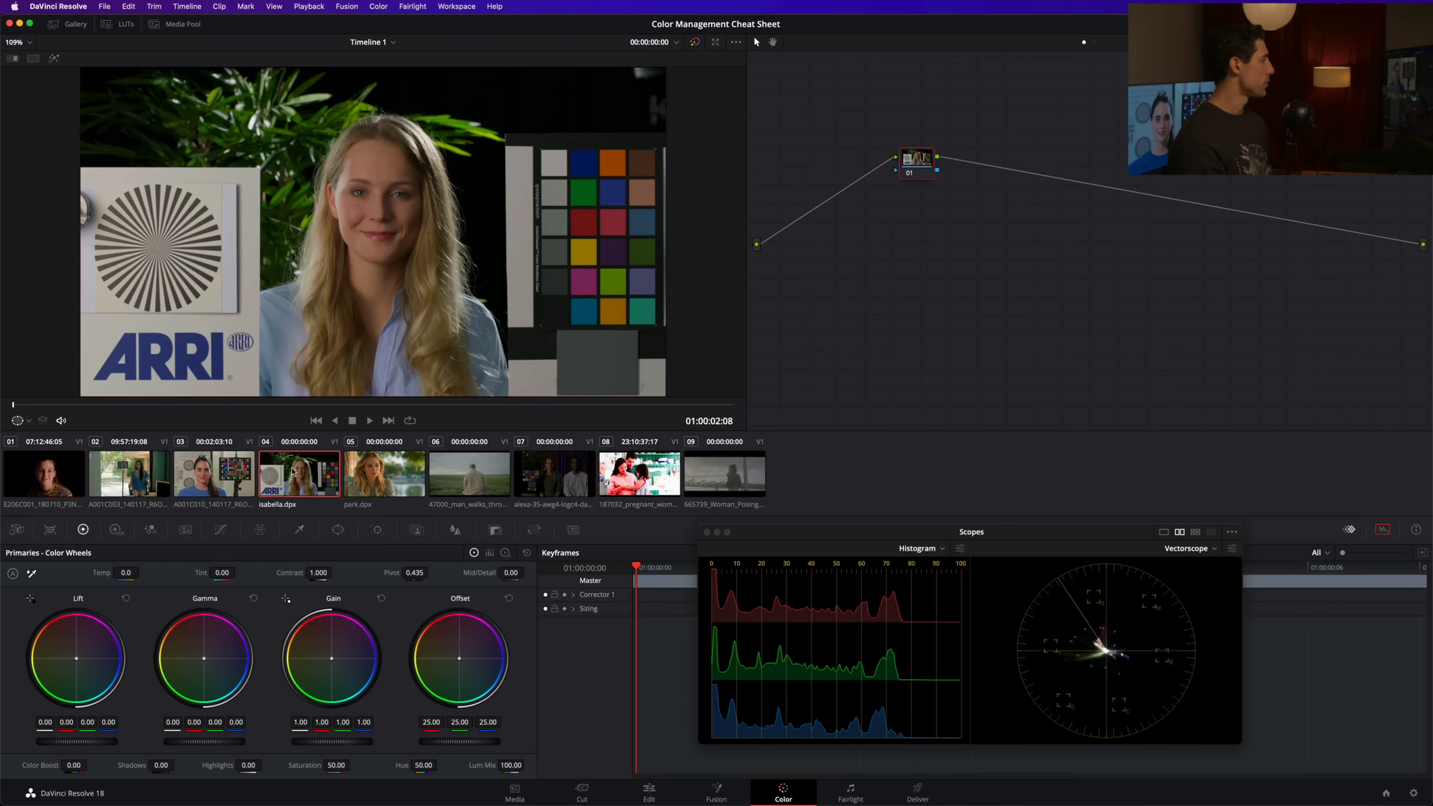
pyautogui.click(375, 471)
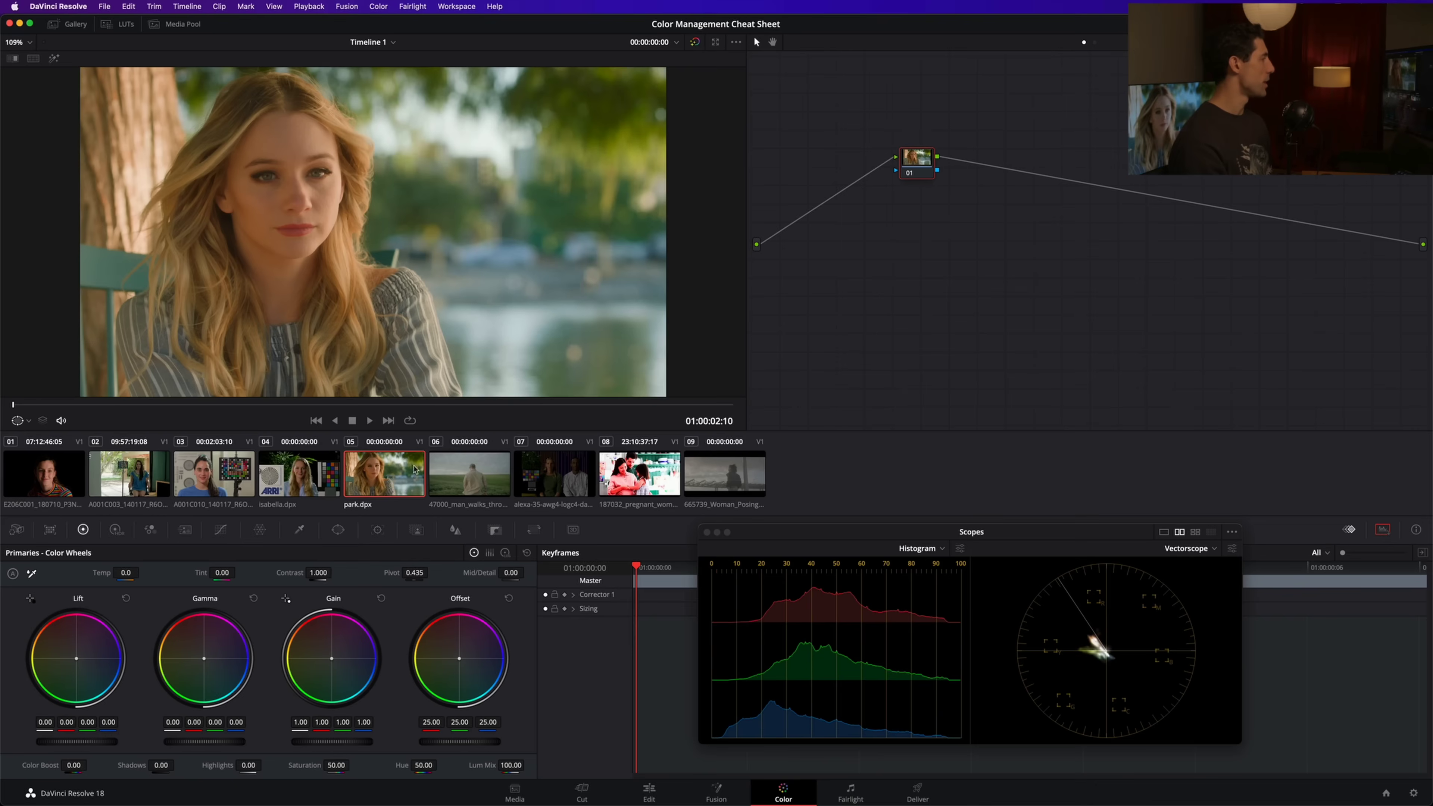
pyautogui.click(452, 464)
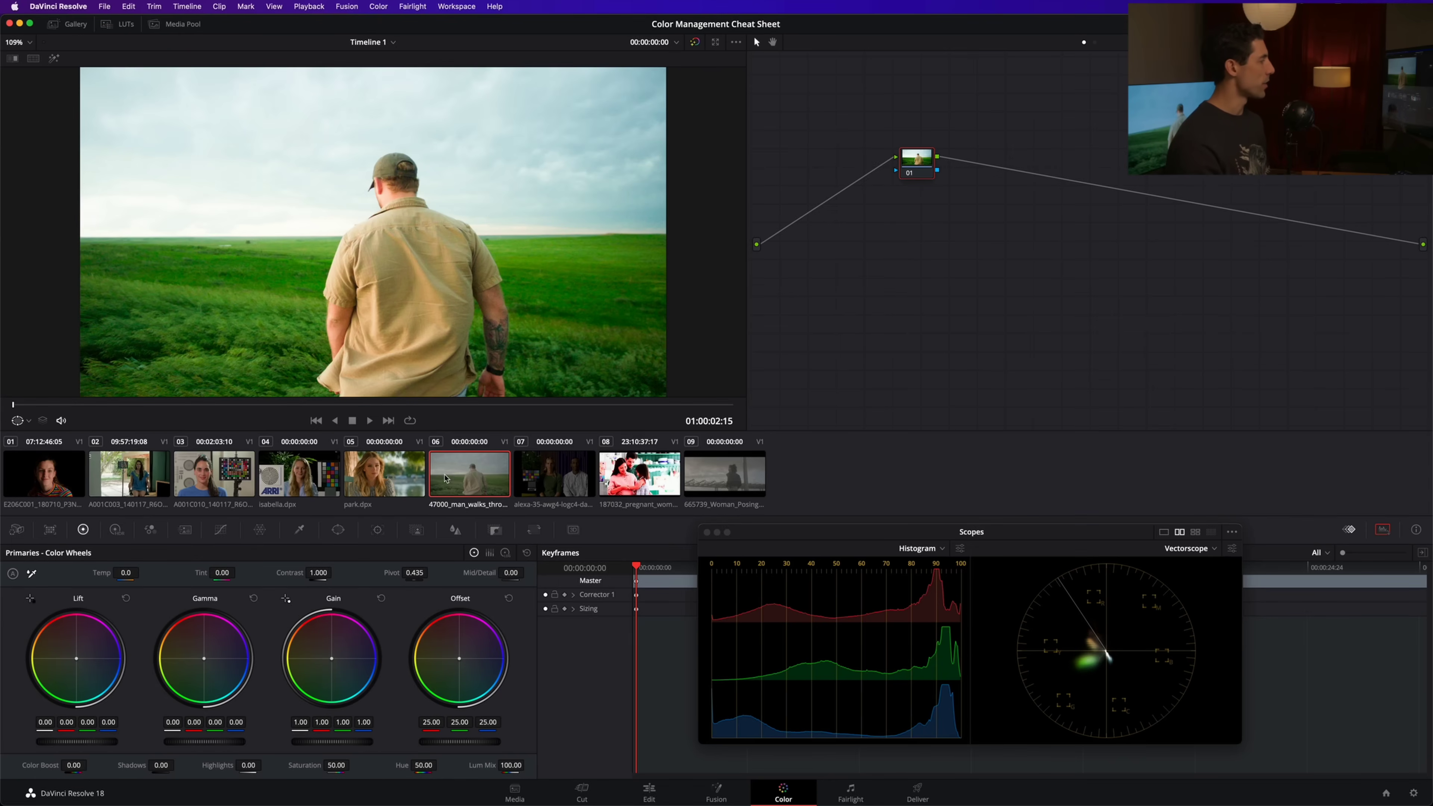
# Tag clip 06's input color space as S-Gamut3.Cine/S-Log3.
pyautogui.rightClick(463, 476)
pyautogui.moveTo(540, 355)
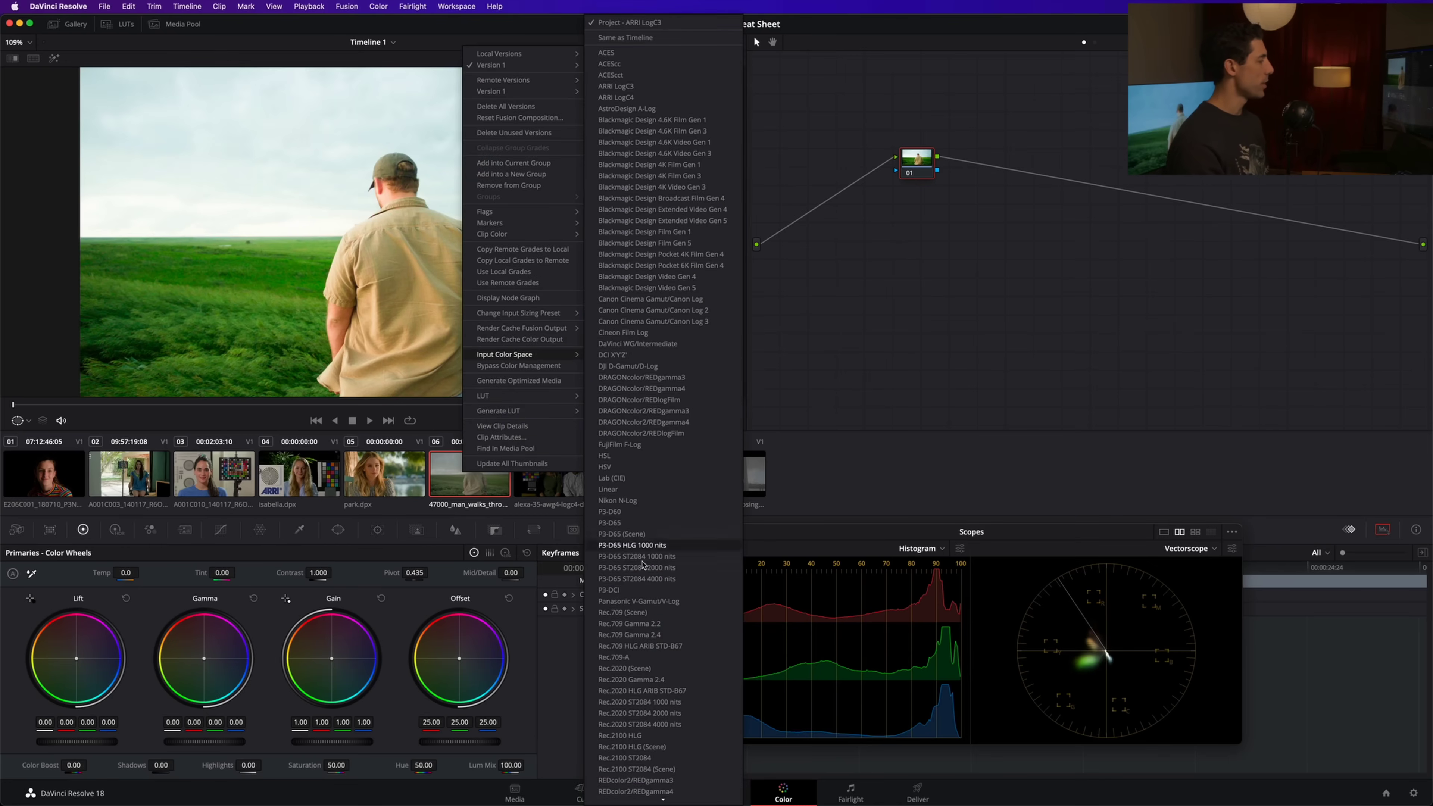
pyautogui.scroll(-5, 694, 706)
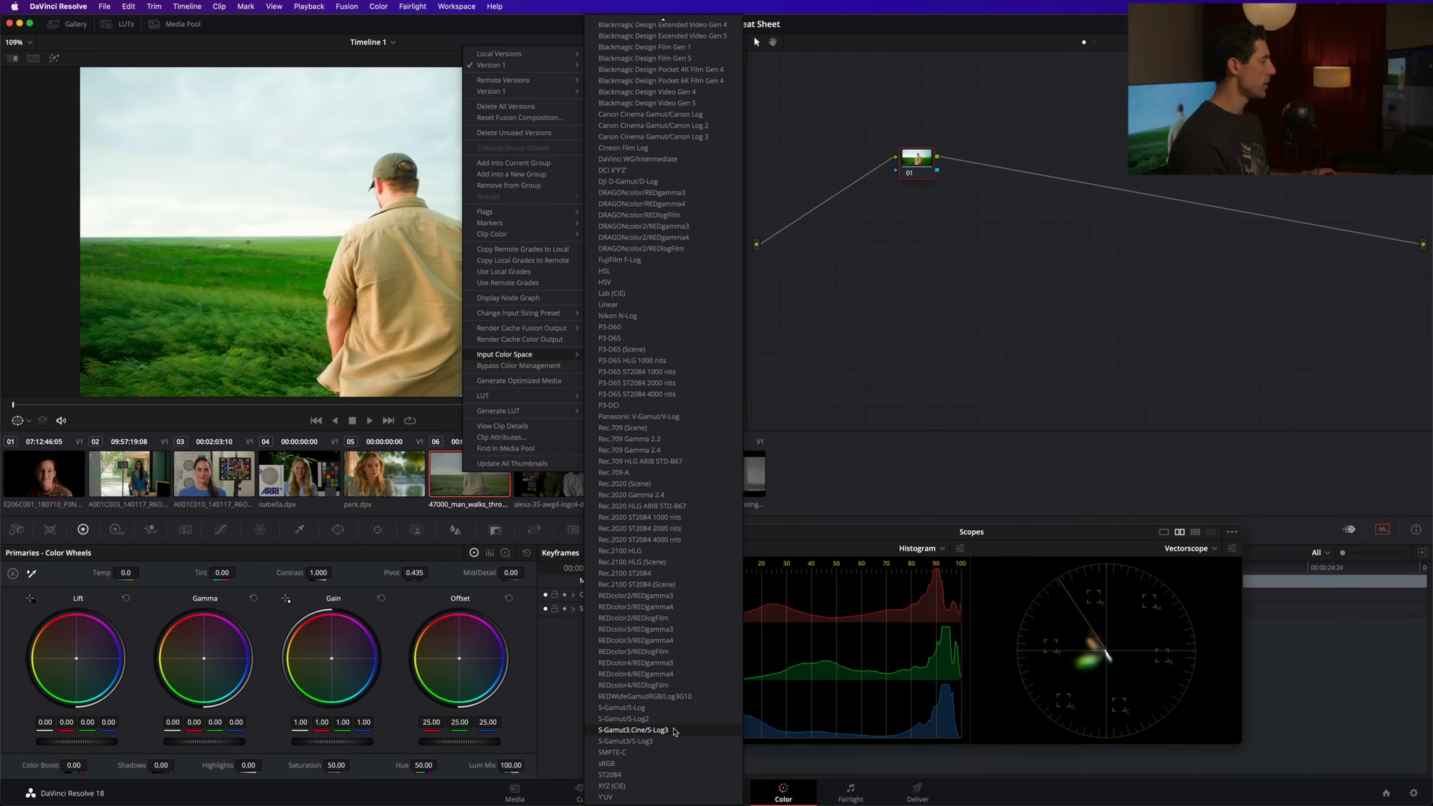
pyautogui.click(671, 730)
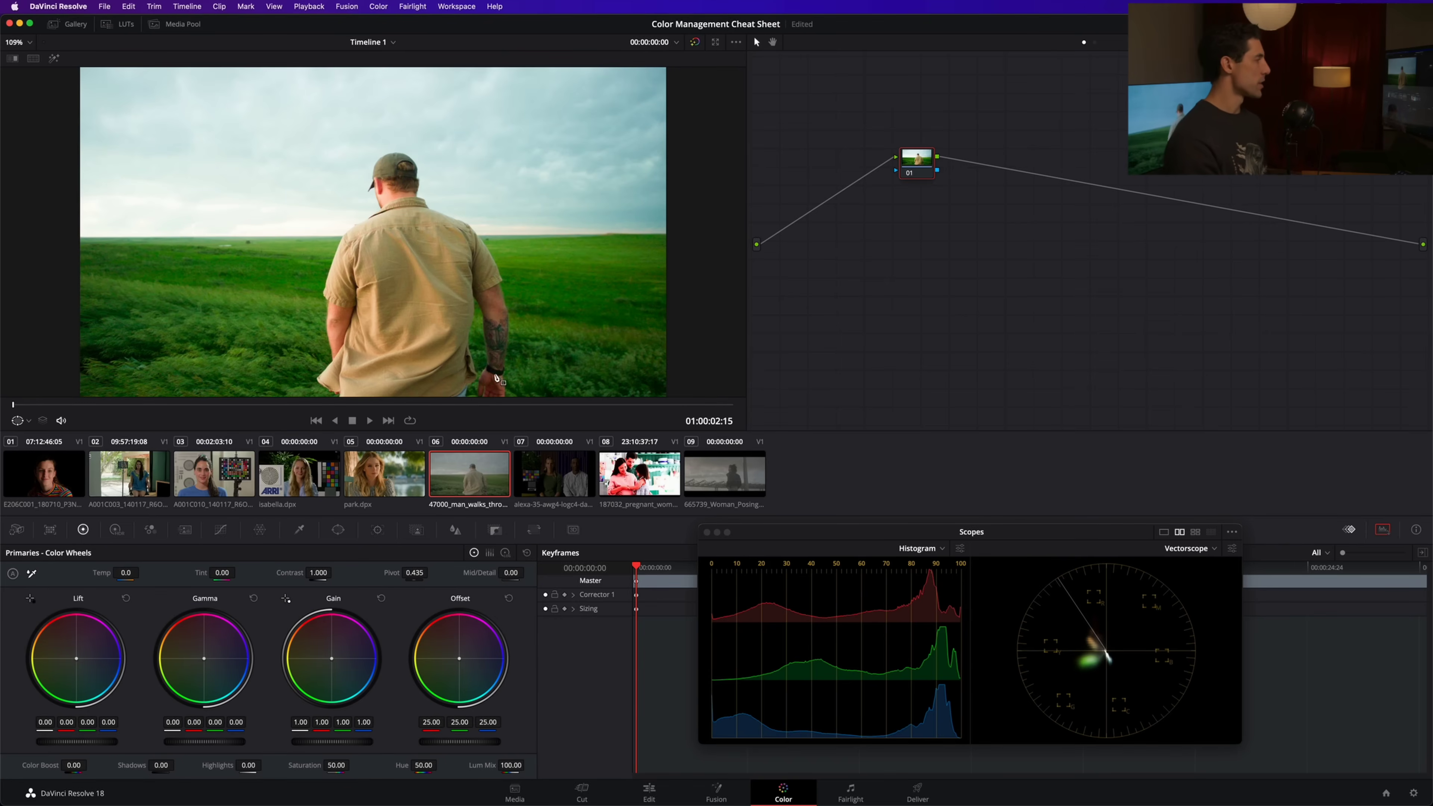
# Select clip 07, the ARRI chart shot, and tag it with ARRI LogC4 input color space.
pyautogui.click(553, 475)
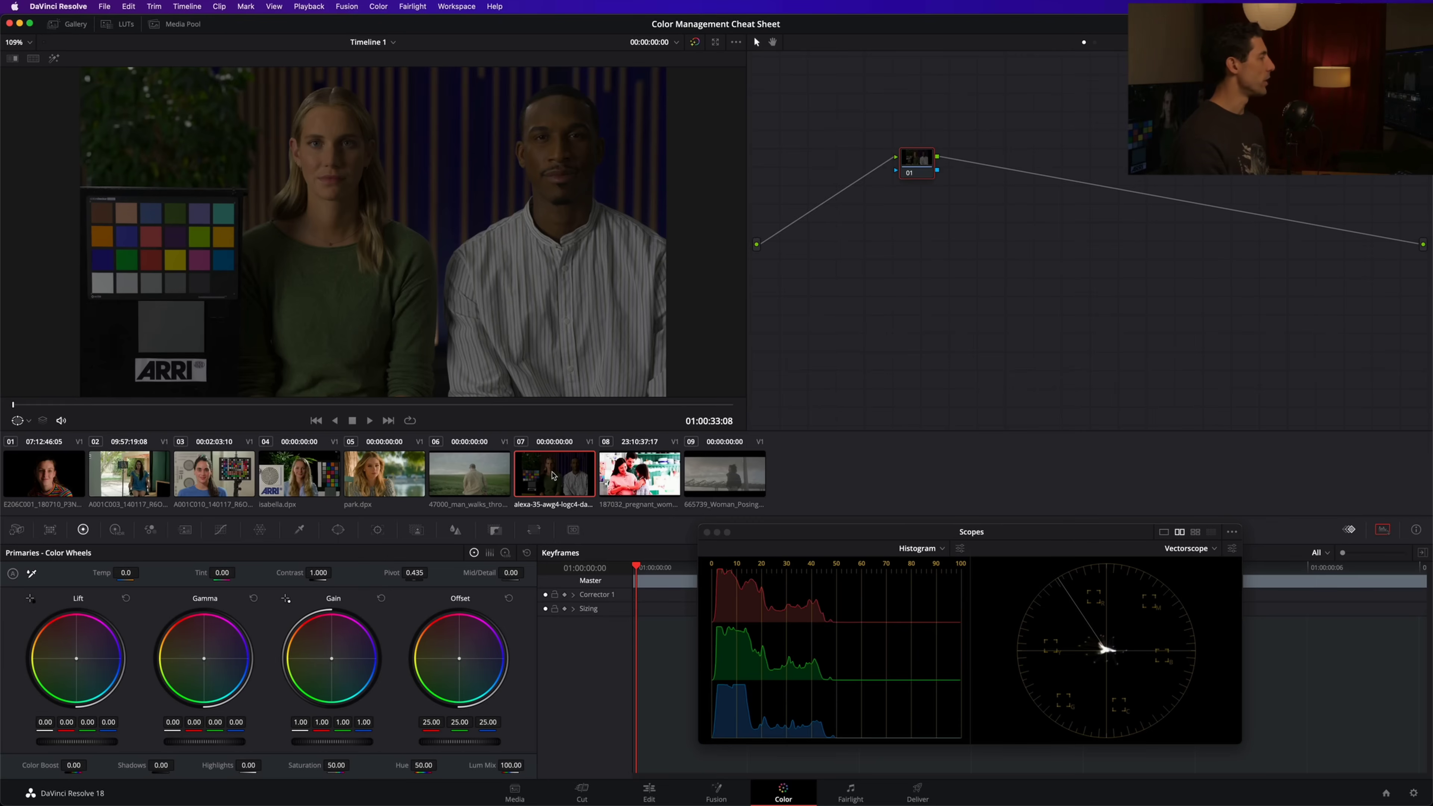
pyautogui.rightClick(553, 476)
pyautogui.moveTo(606, 356)
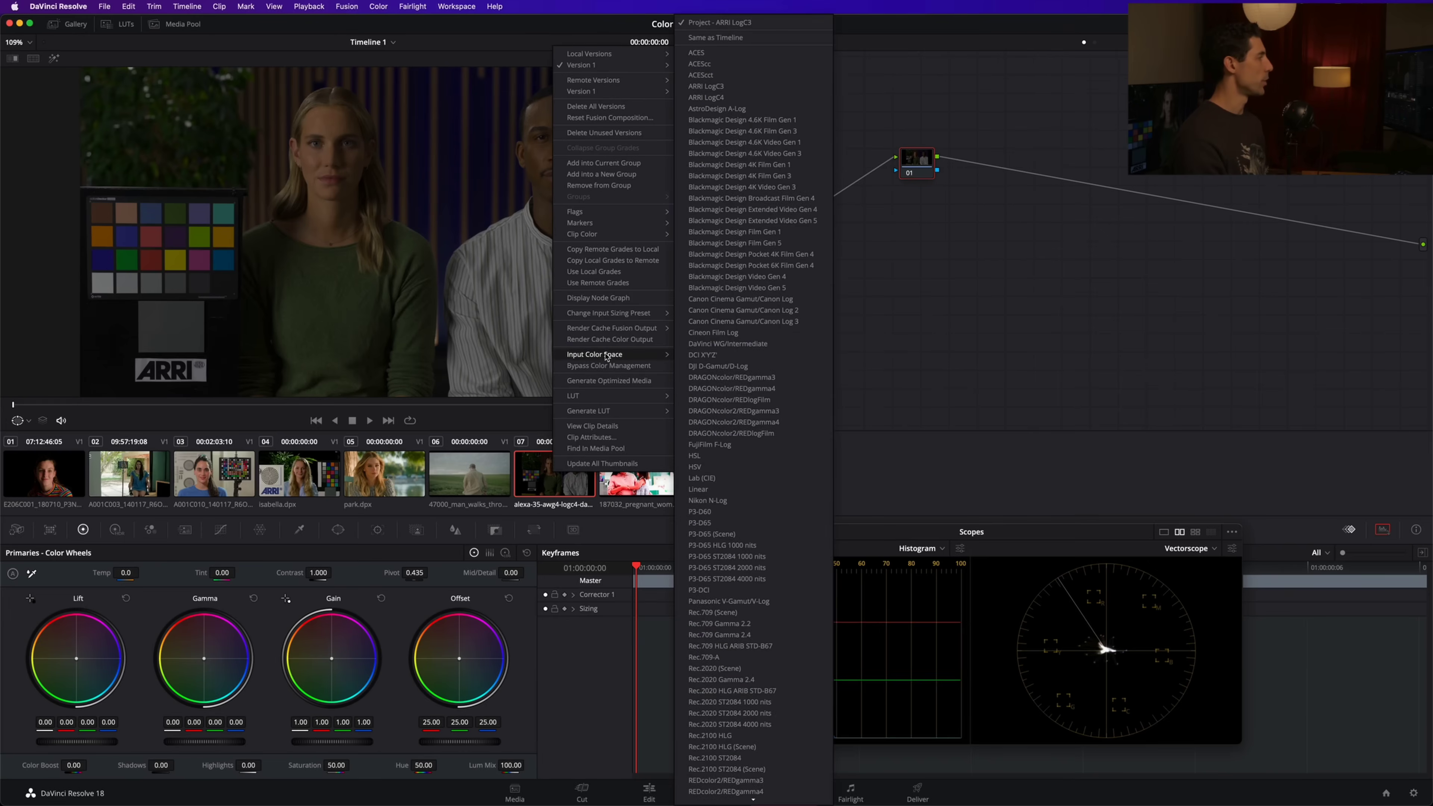
pyautogui.click(763, 98)
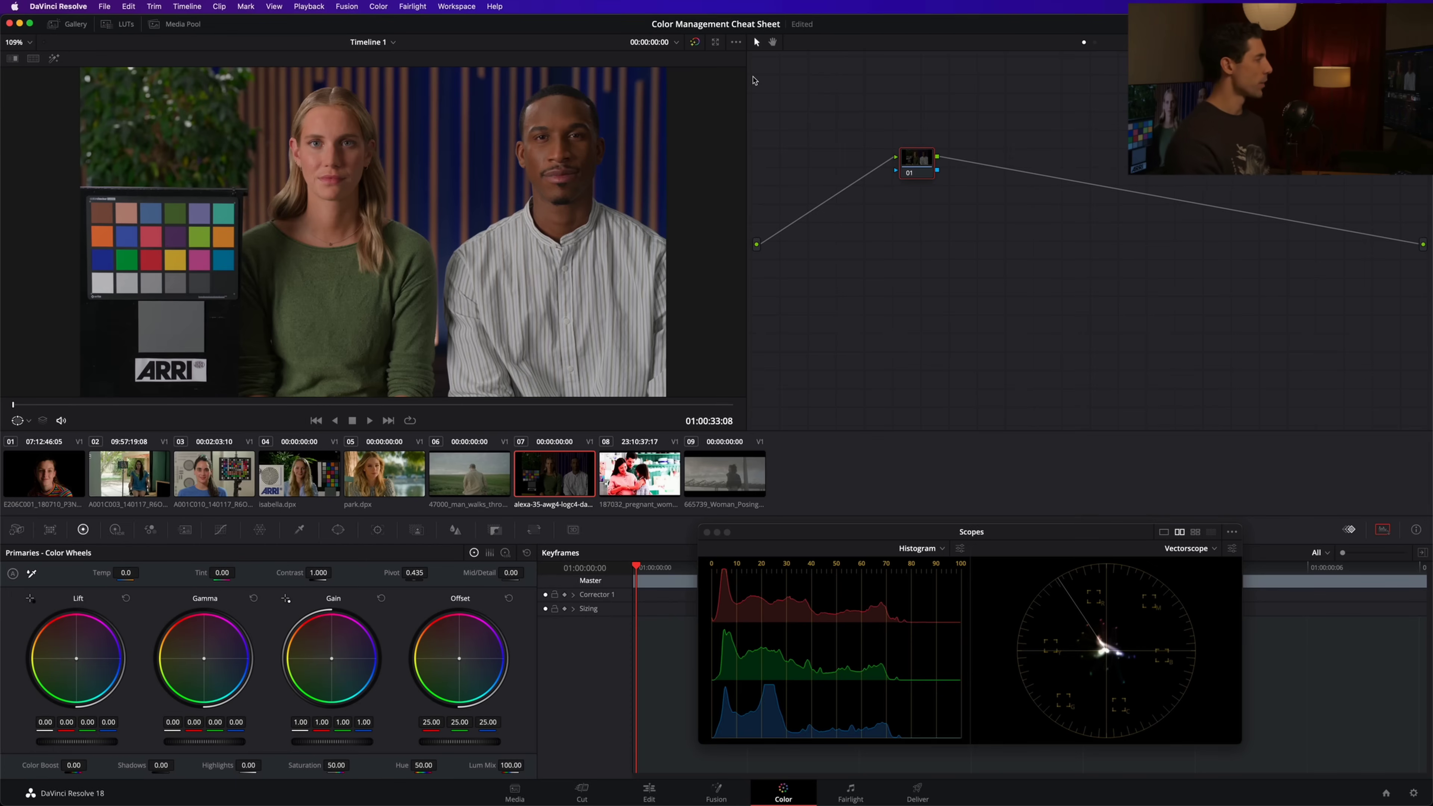
# Return to the cheat sheet and scroll to page 3's unknown cameras/sources flowchart.
pyautogui.press('super+Tab')
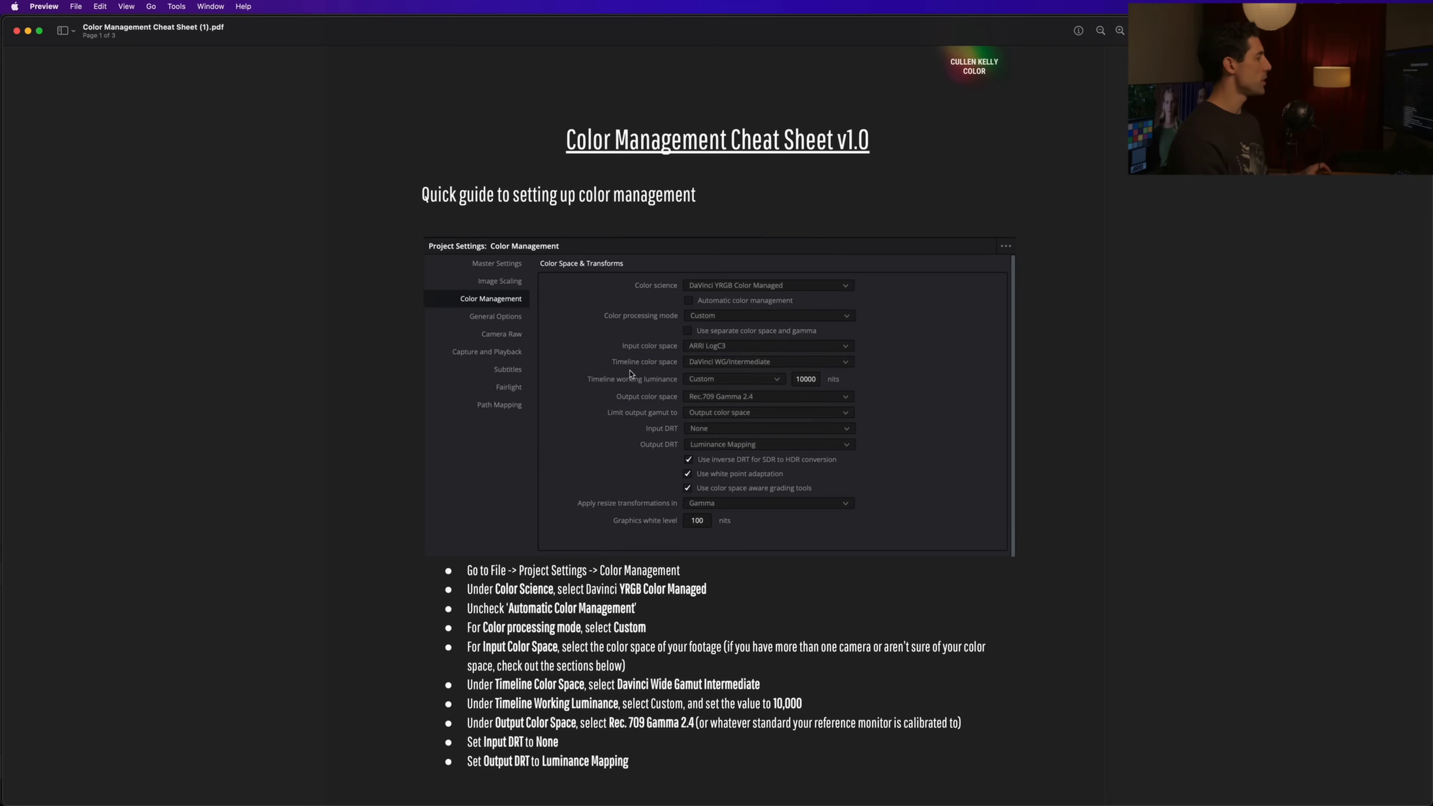
pyautogui.scroll(-5, 604, 377)
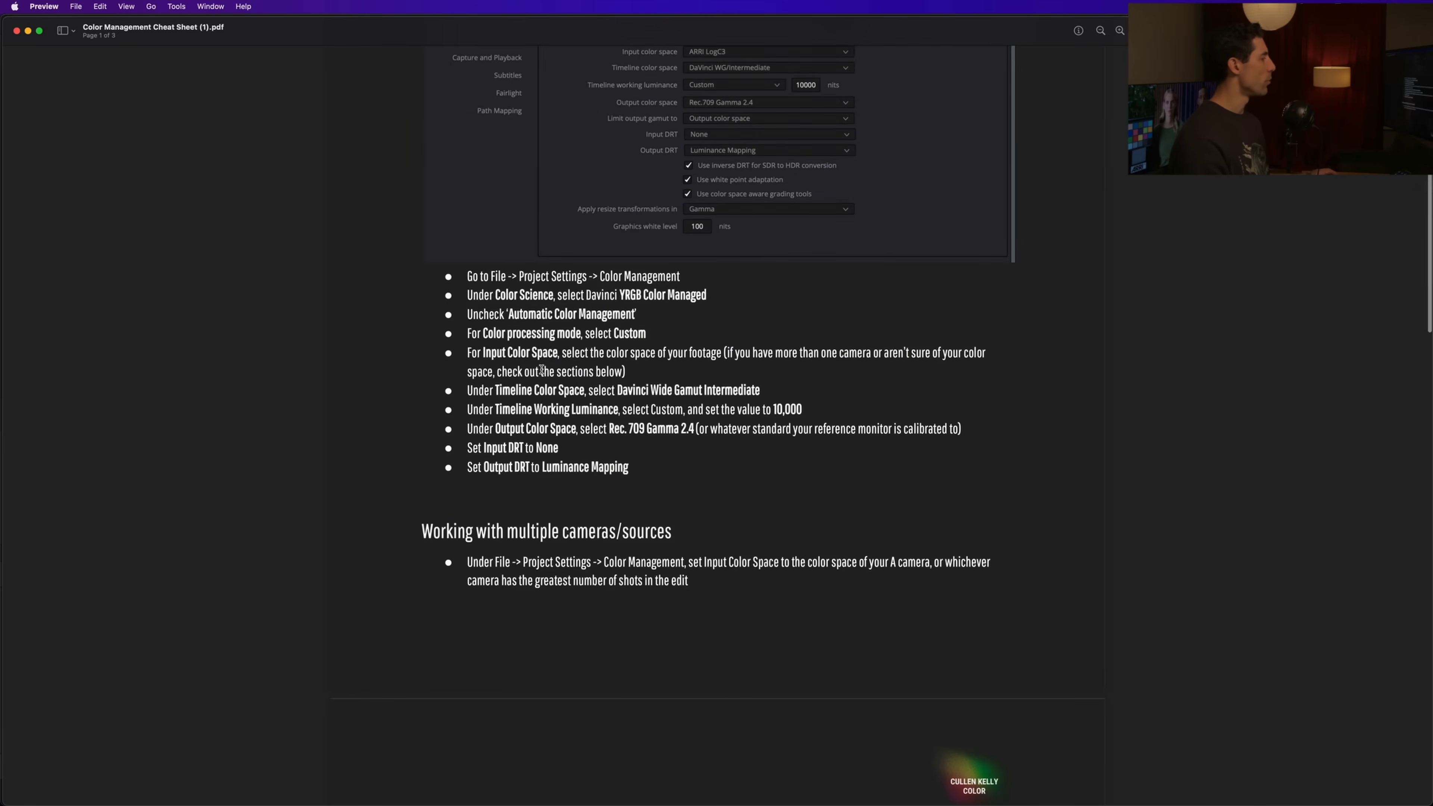
pyautogui.scroll(3, 626, 143)
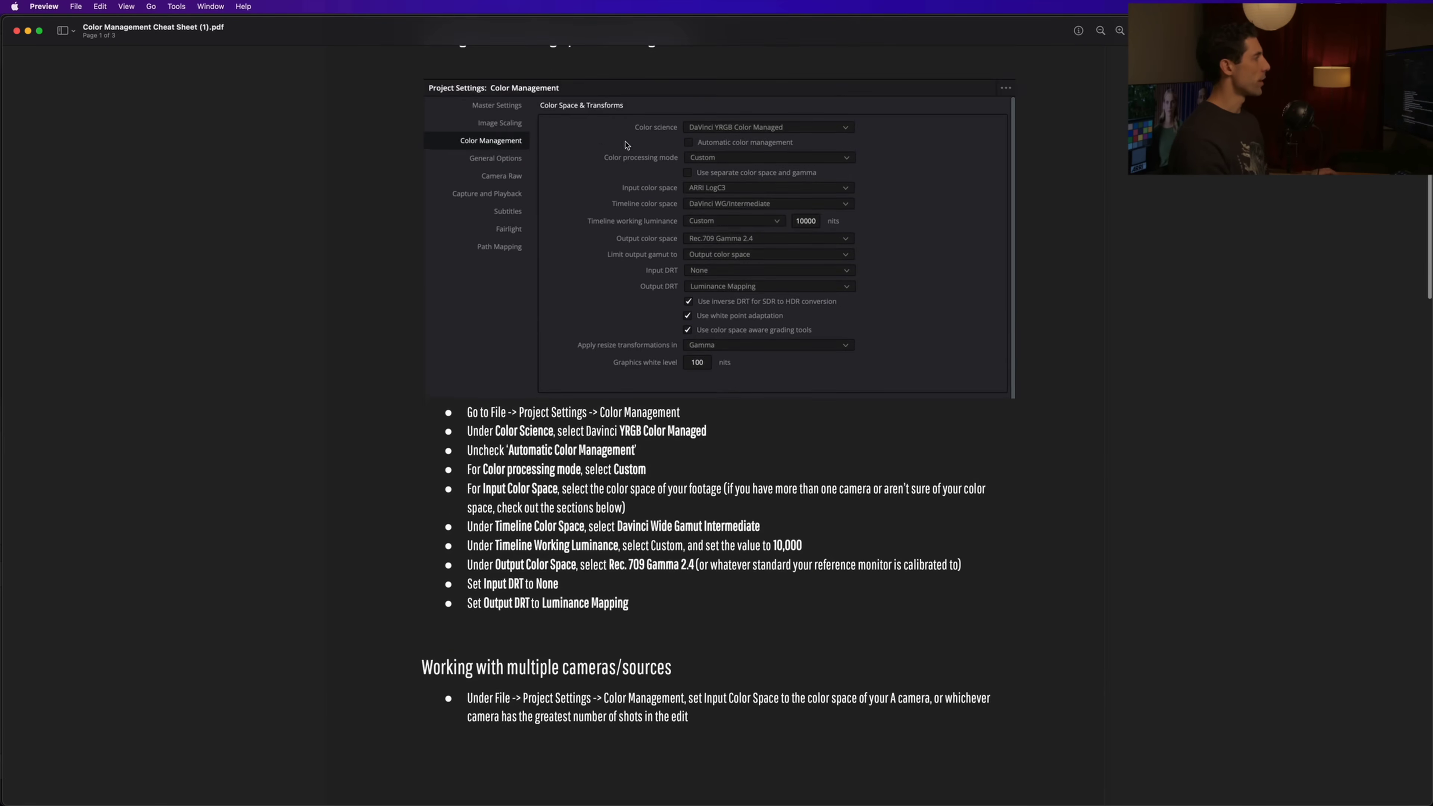
pyautogui.scroll(-8, 626, 143)
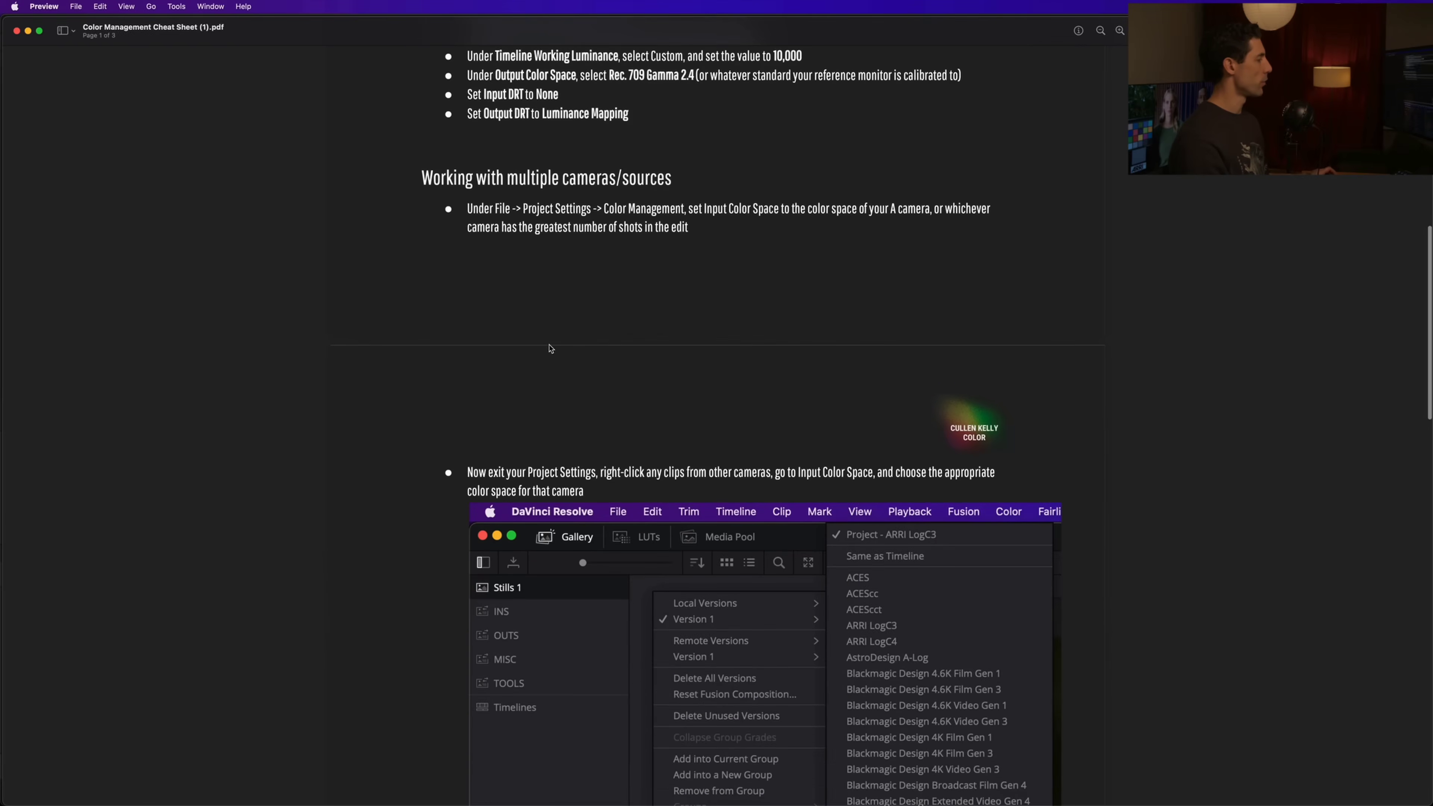
pyautogui.scroll(-15, 550, 350)
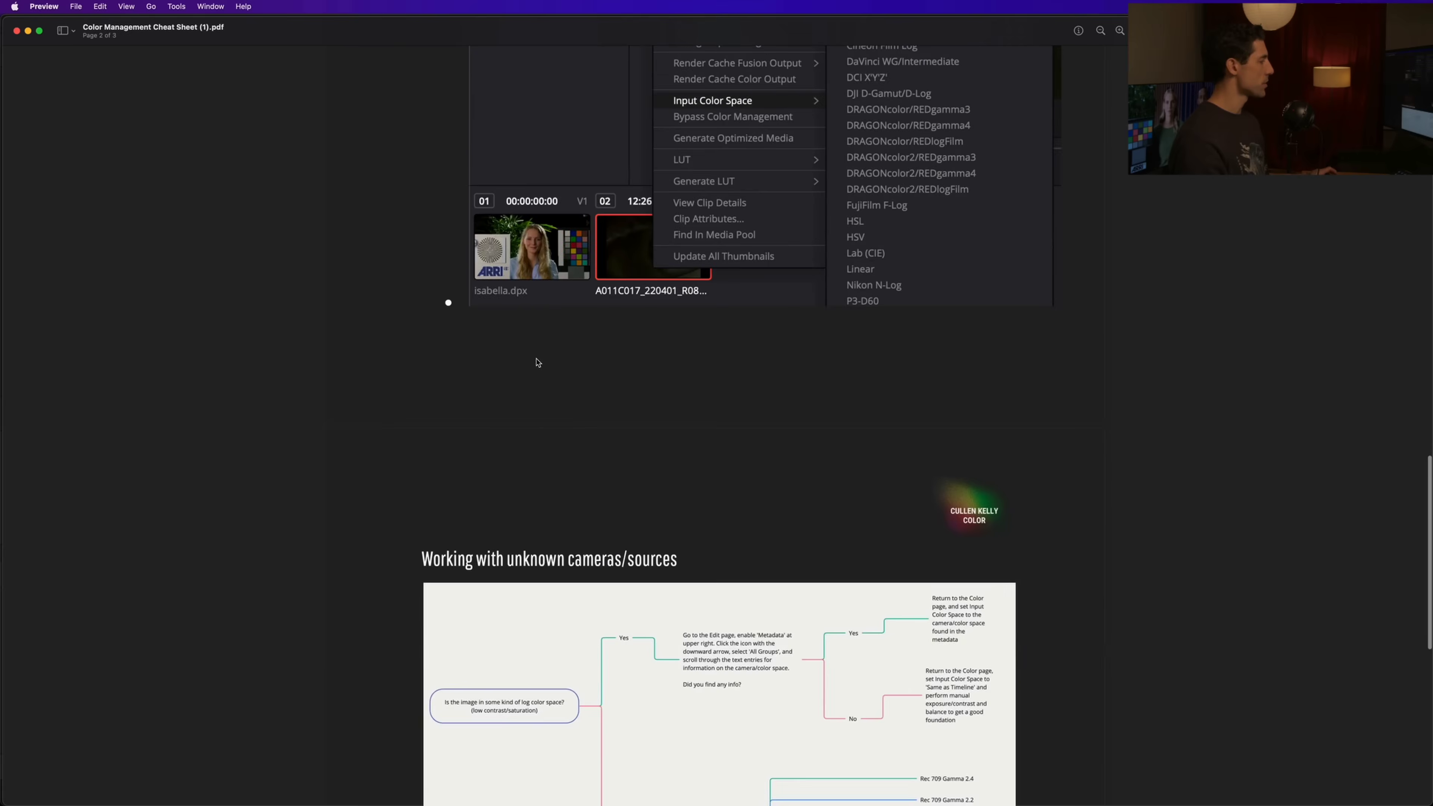
pyautogui.scroll(-6, 537, 363)
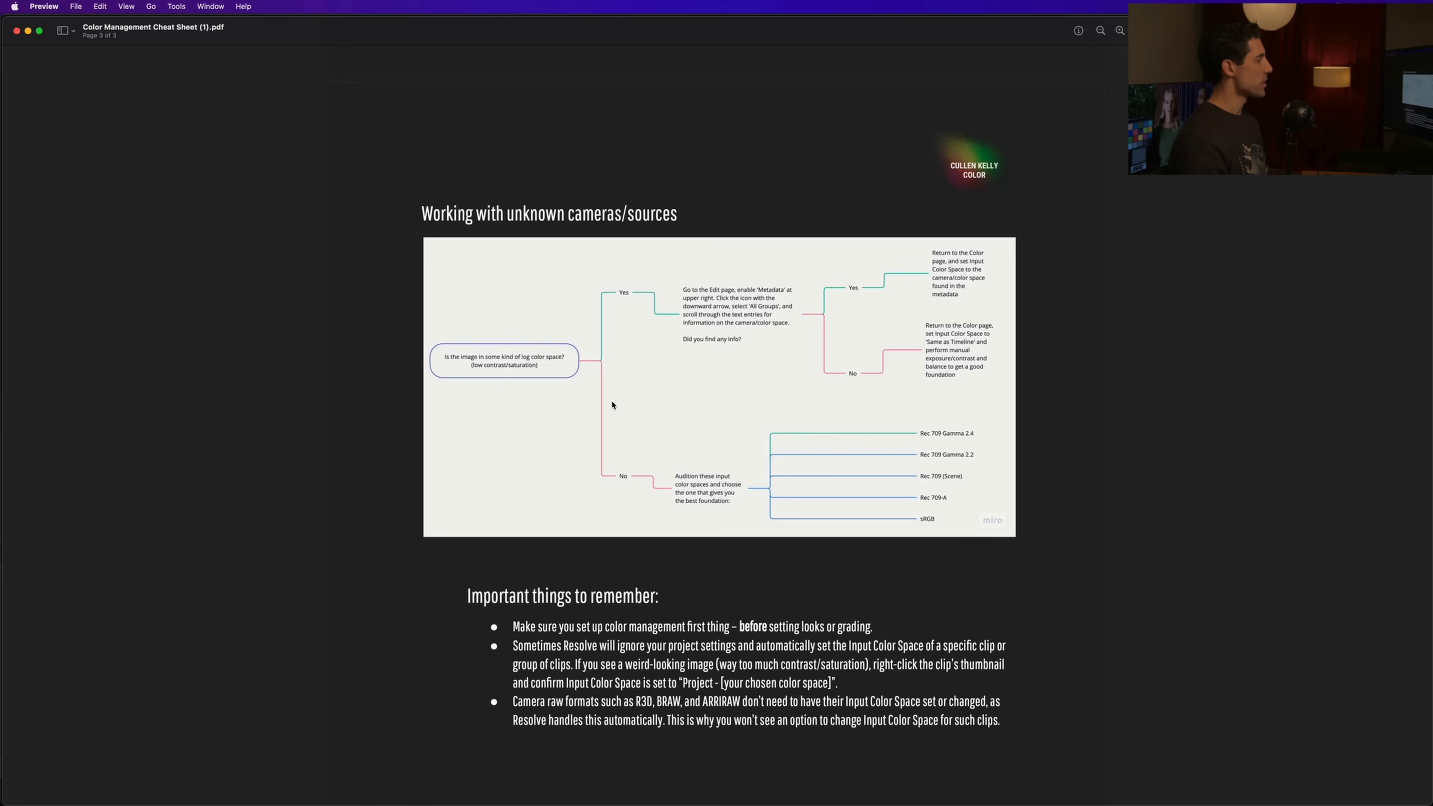
# Select clip 08, the oversaturated family kitchen shot, glancing at the cheat sheet before returning to Resolve.
pyautogui.press('super+Tab')
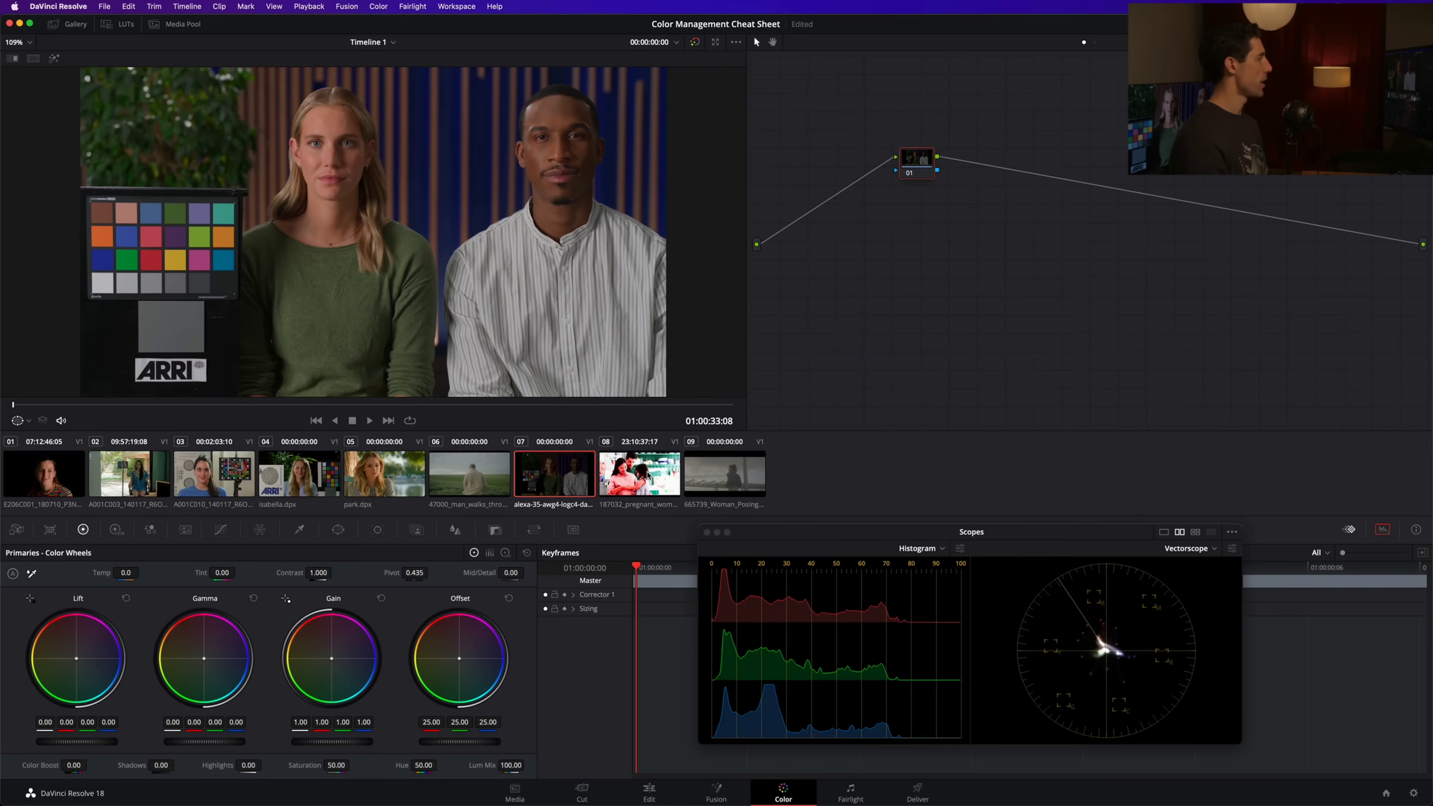
pyautogui.click(646, 484)
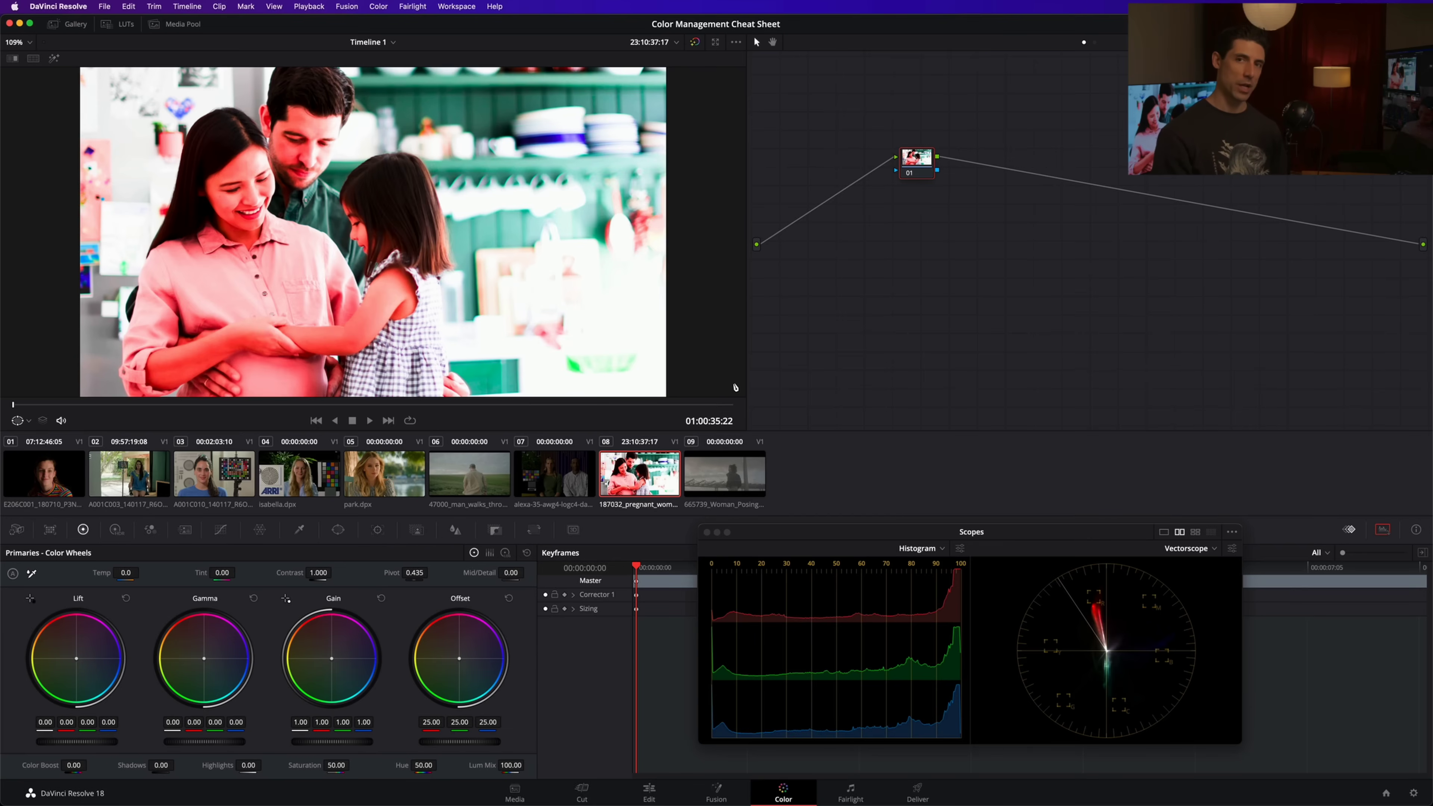
pyautogui.press('super+Tab')
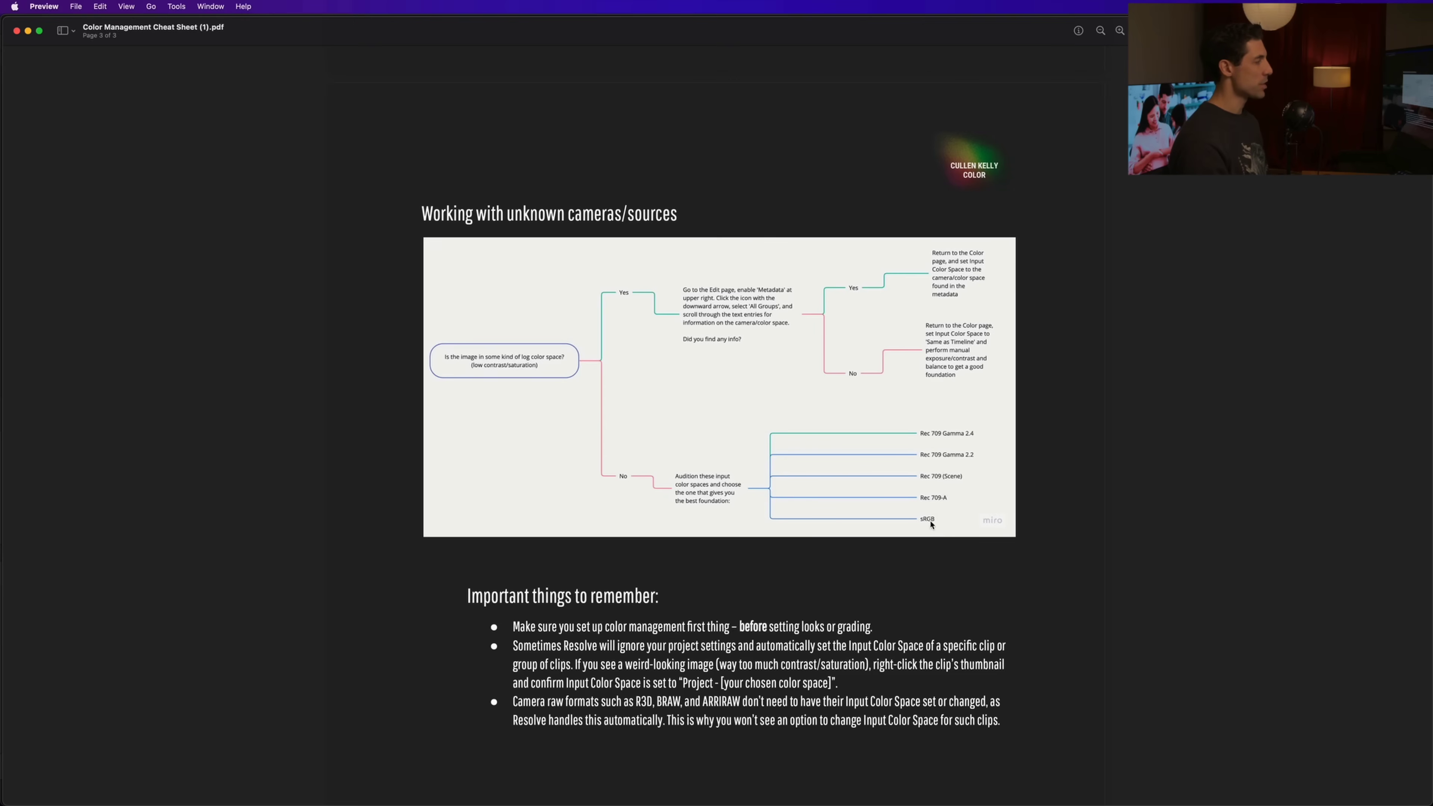
pyautogui.press('super+Tab')
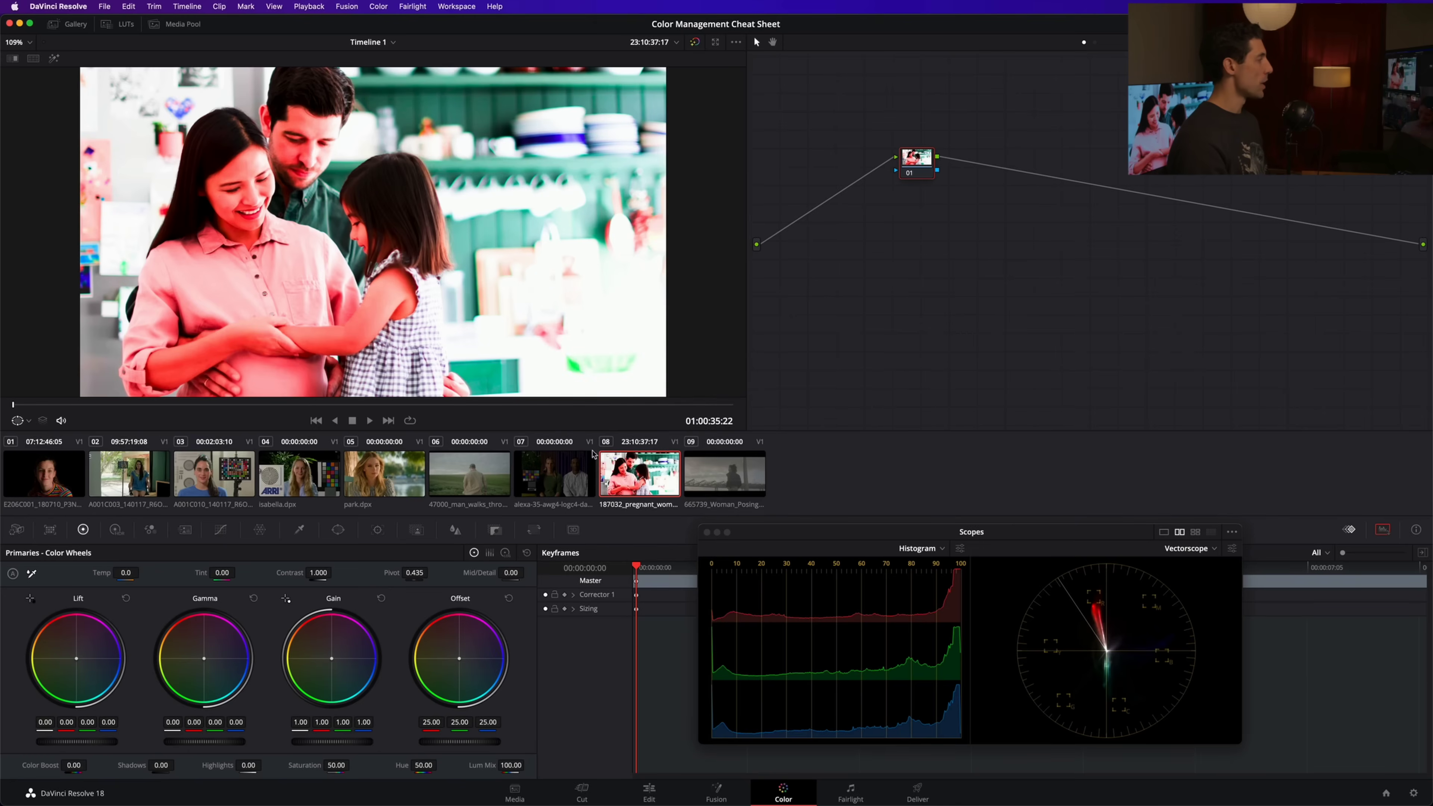
# Audition Rec.709 (Scene), Rec.709 Gamma 2.2 and Rec.709 Gamma 2.4 as clip 08's input color space.
pyautogui.rightClick(641, 469)
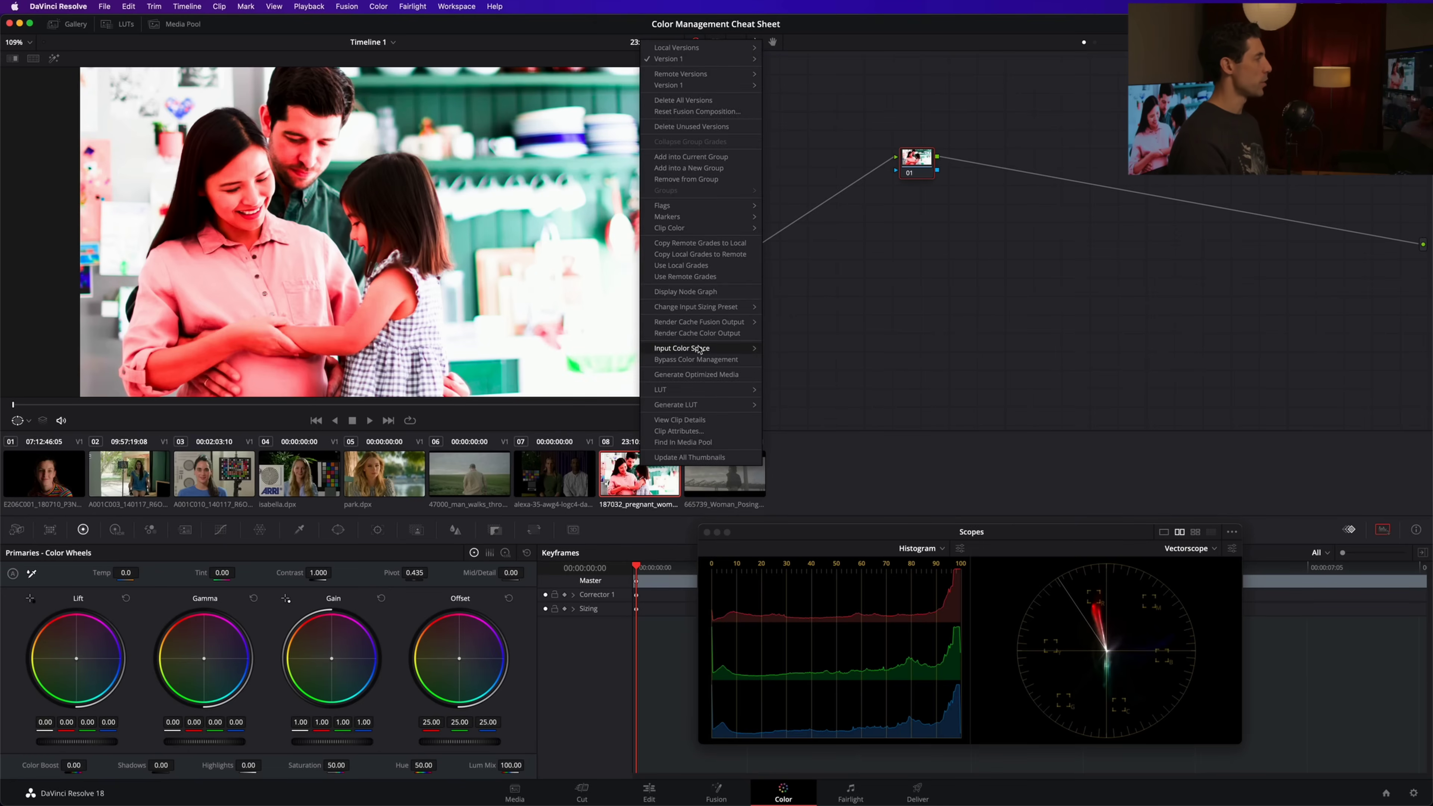
pyautogui.moveTo(699, 349)
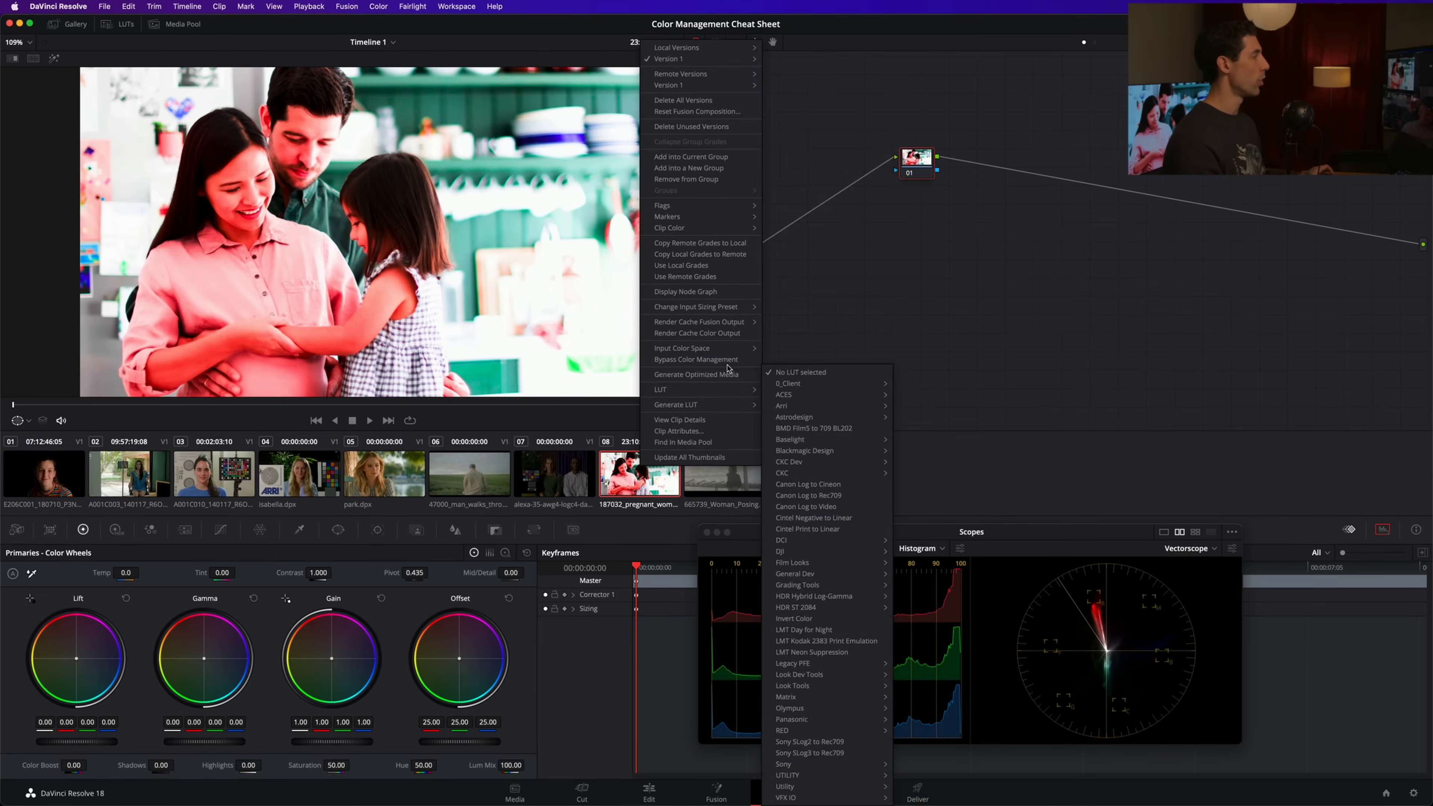
pyautogui.scroll(-2, 854, 541)
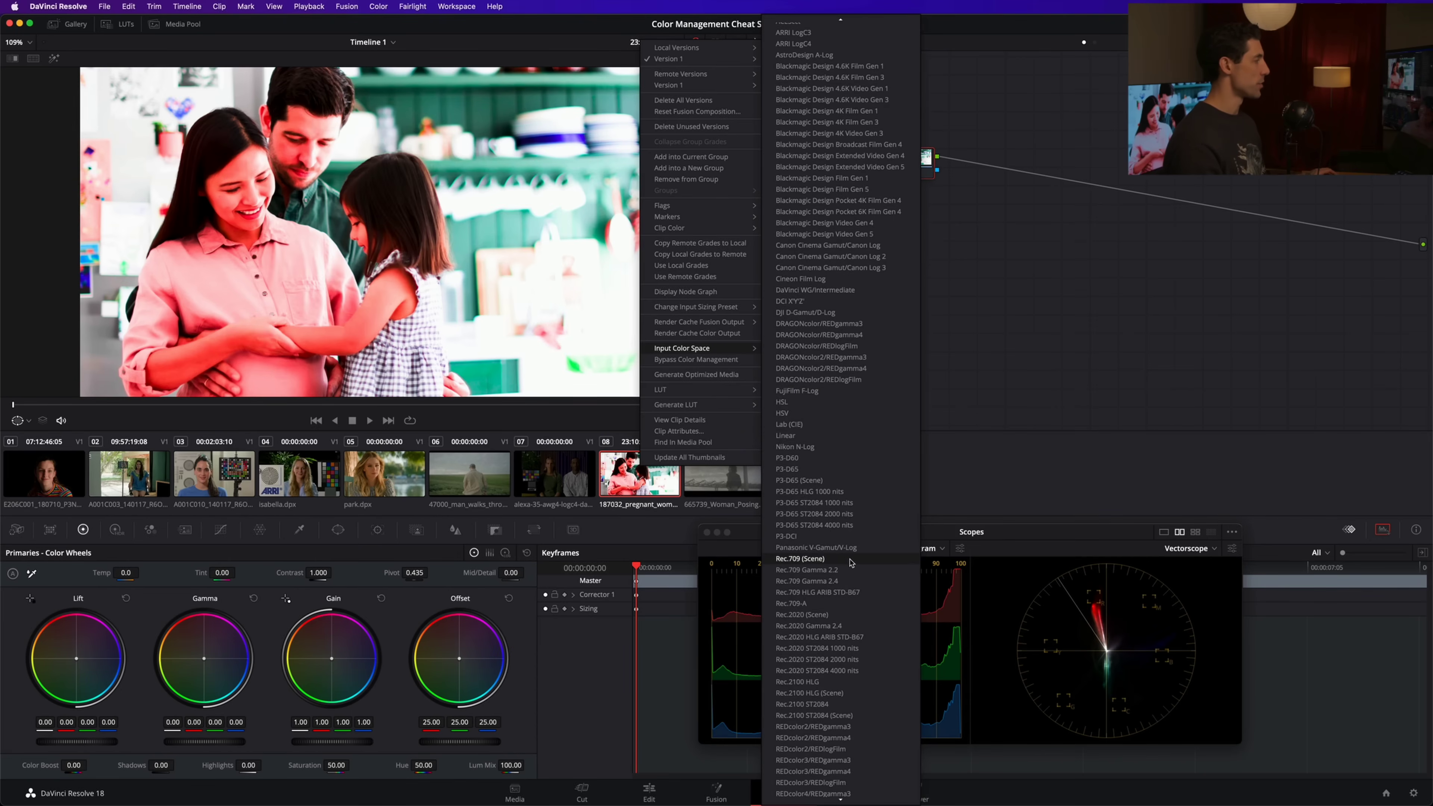
pyautogui.click(850, 559)
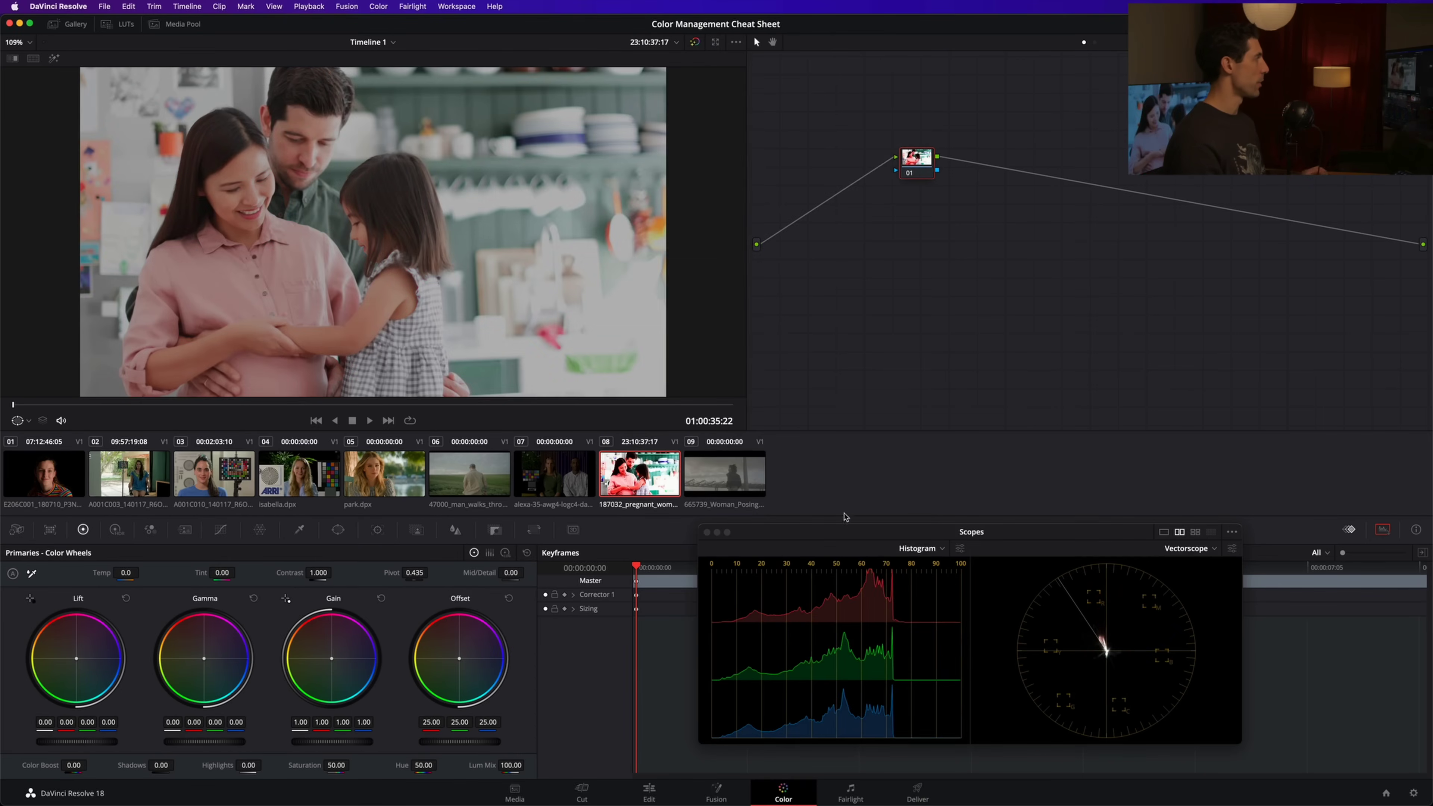
pyautogui.rightClick(640, 468)
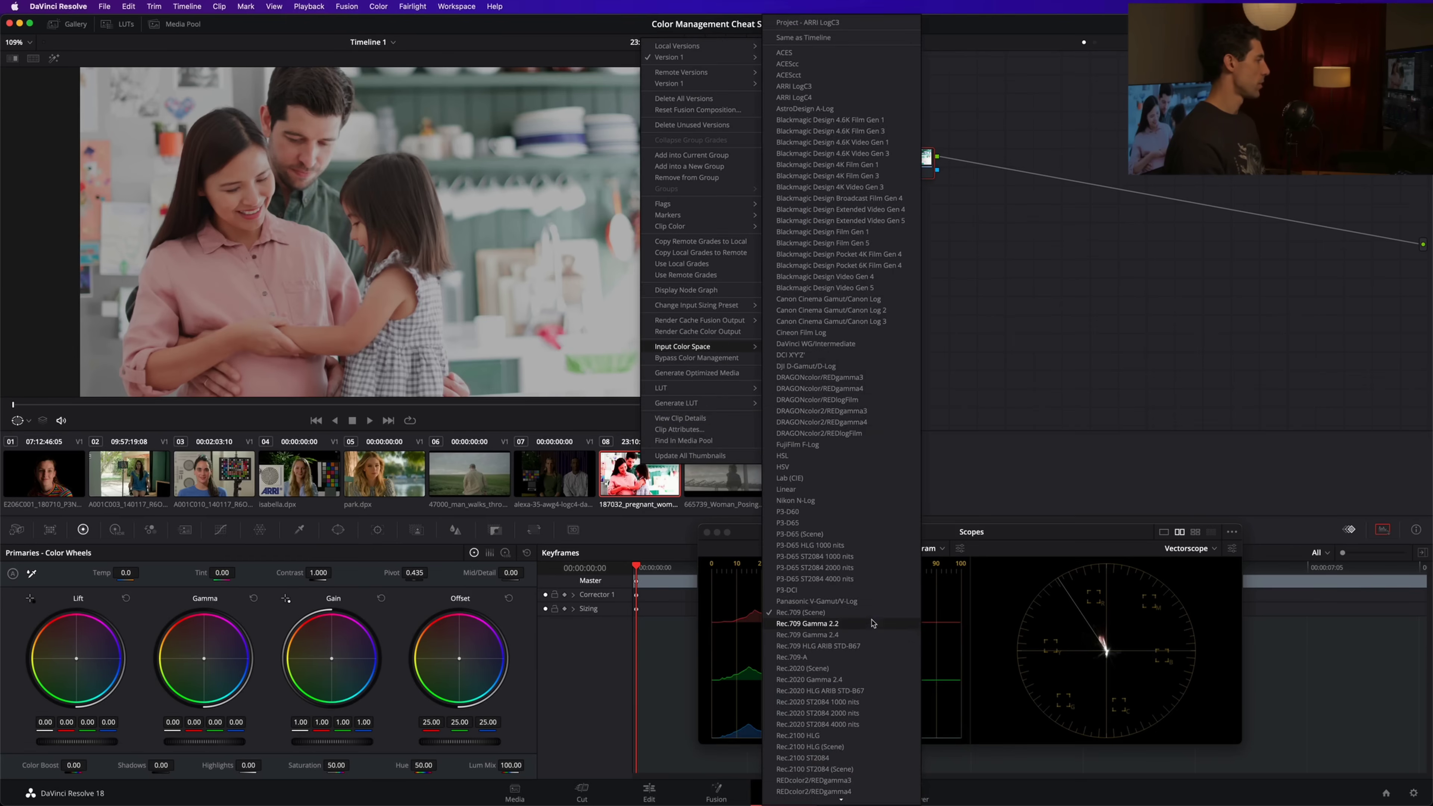
pyautogui.click(868, 624)
pyautogui.rightClick(646, 470)
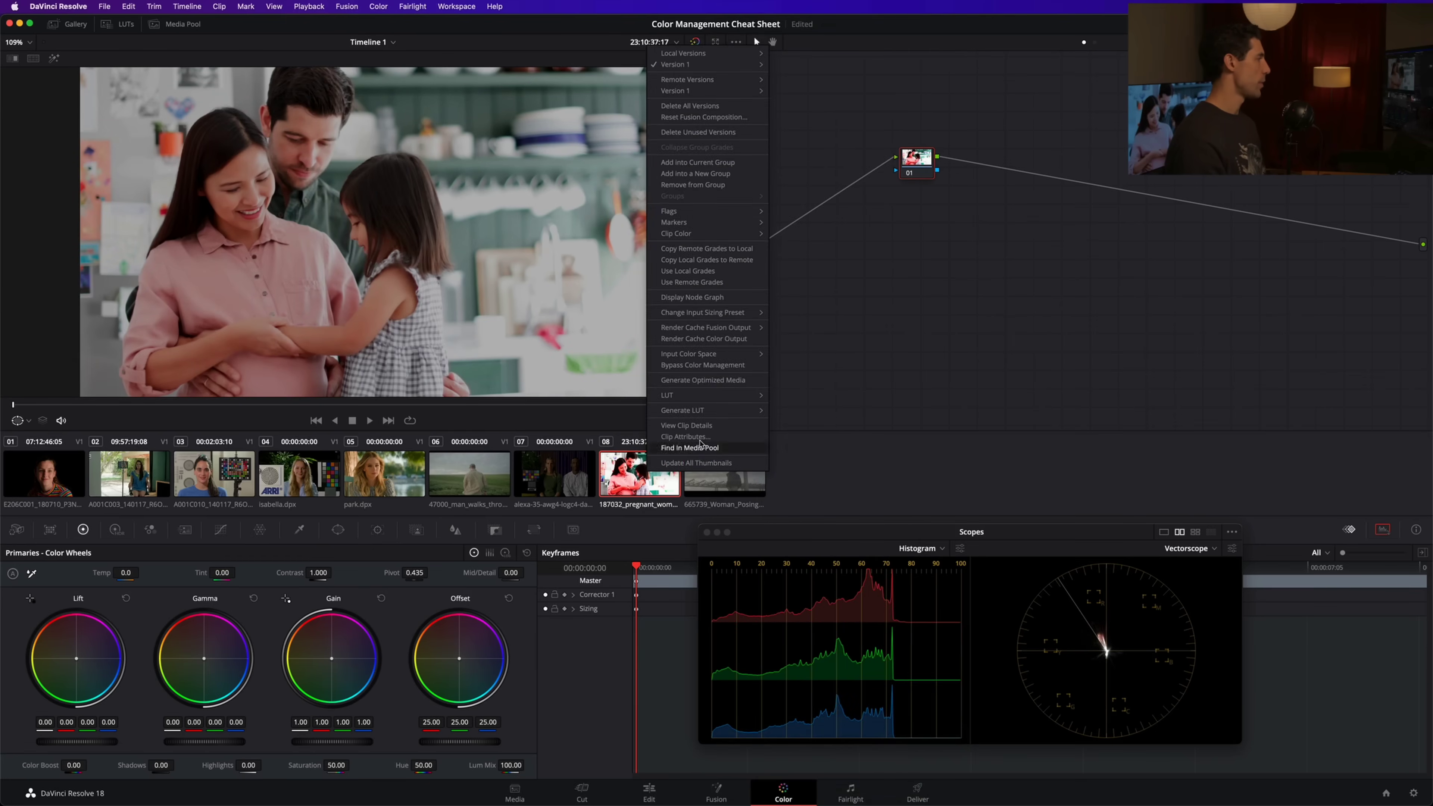
pyautogui.moveTo(727, 355)
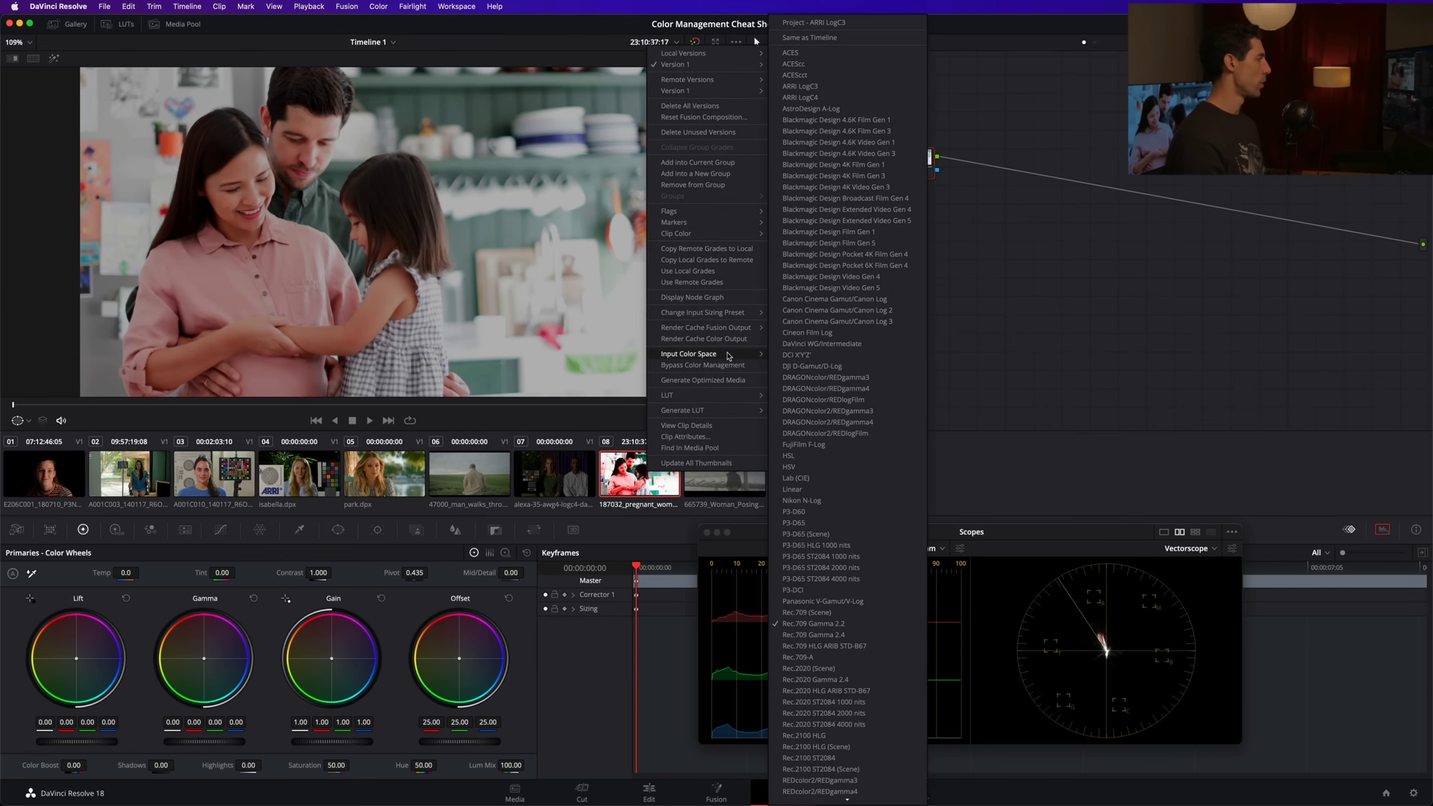
pyautogui.click(853, 635)
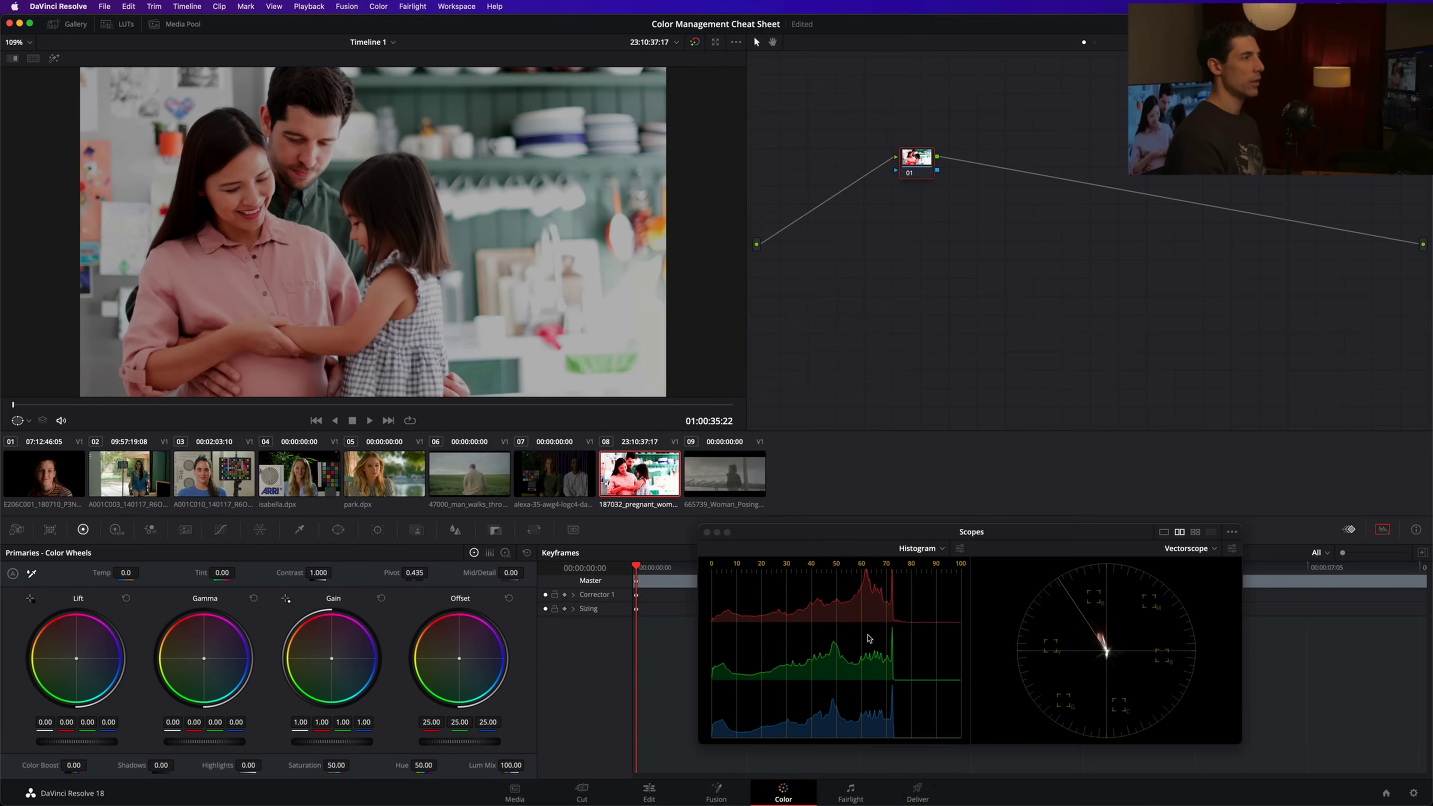
# Try sRGB on clip 08, then consult the cheat sheet's unknown sources flowchart.
pyautogui.rightClick(682, 473)
pyautogui.moveTo(728, 352)
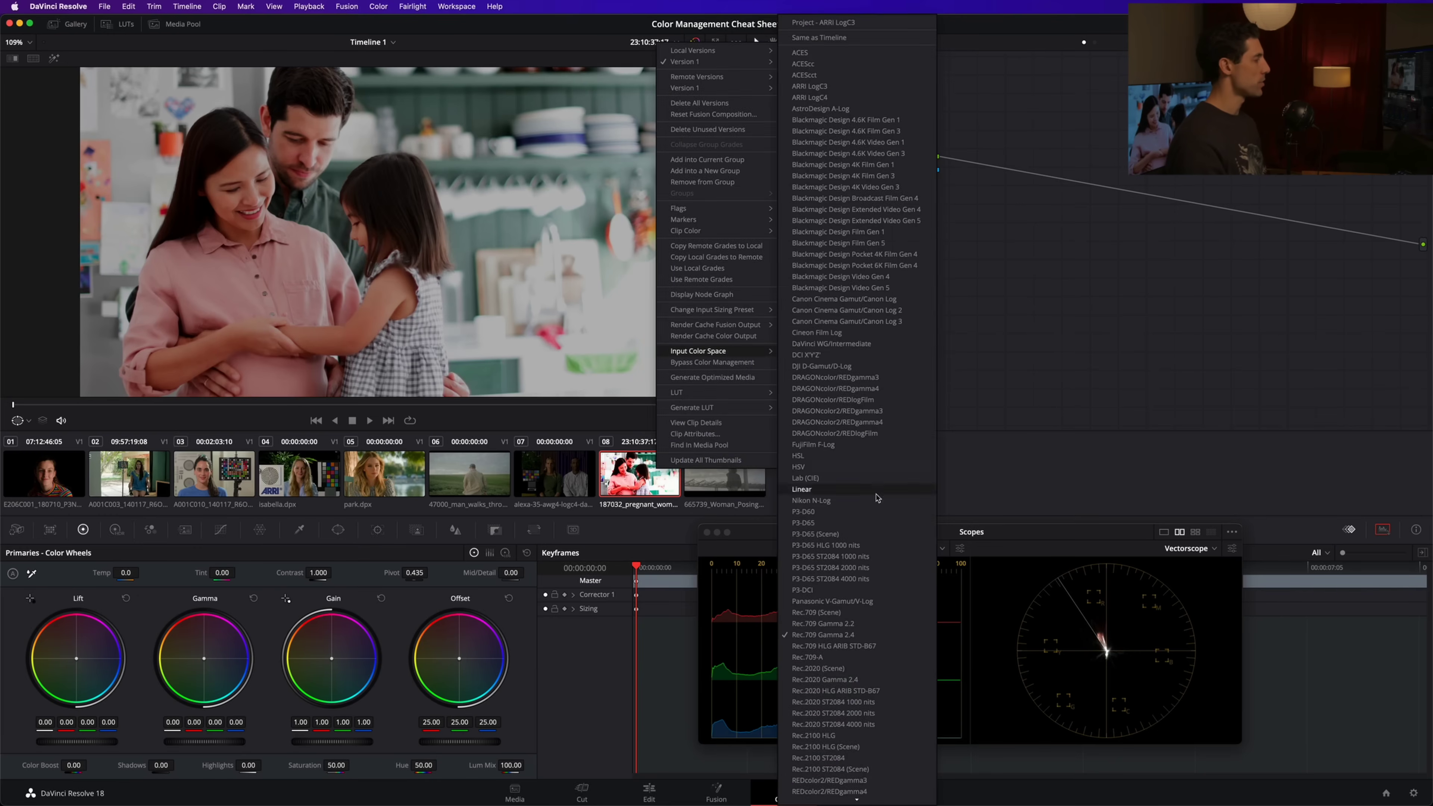
pyautogui.moveTo(856, 798)
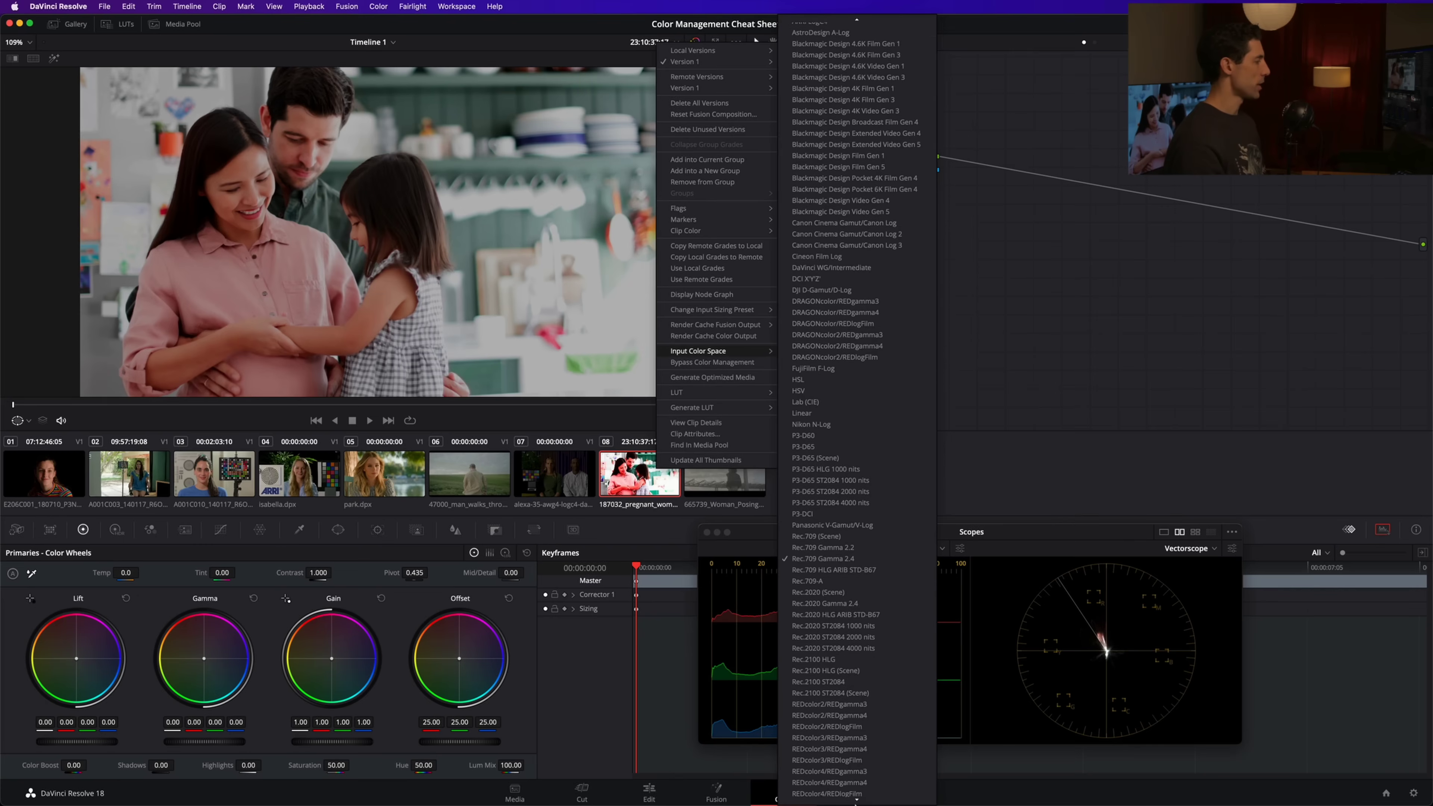
pyautogui.scroll(3, 853, 766)
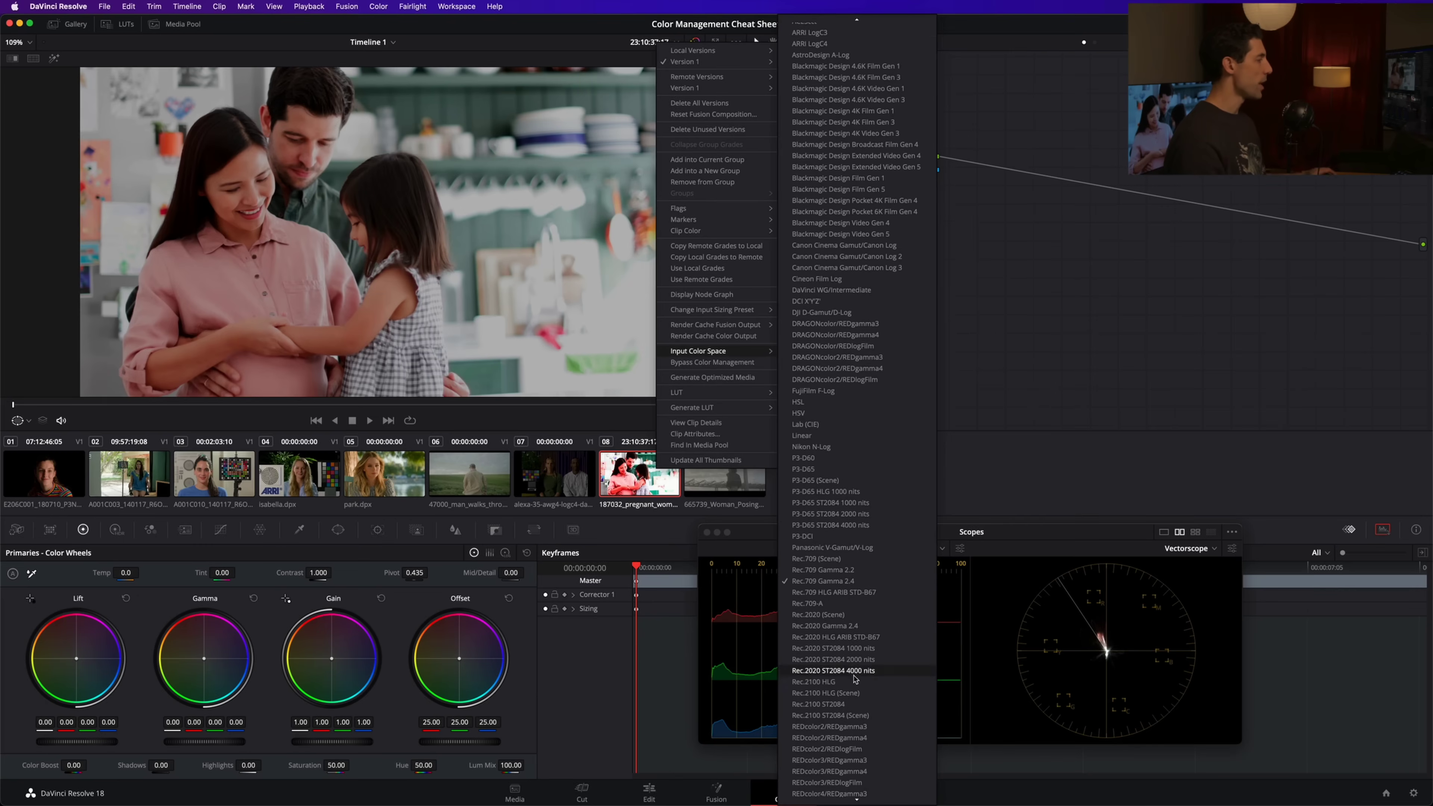
pyautogui.scroll(-4, 853, 711)
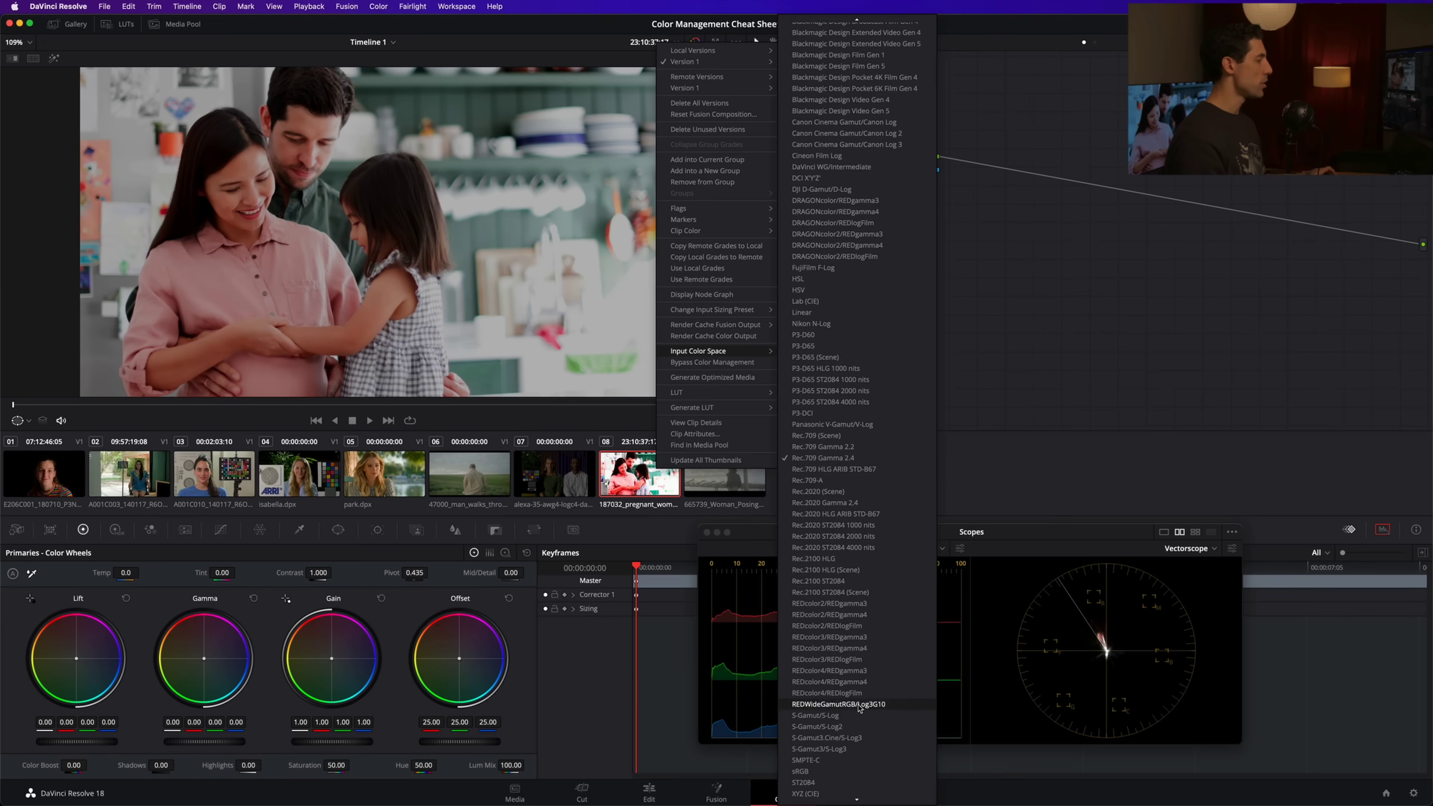
pyautogui.click(852, 771)
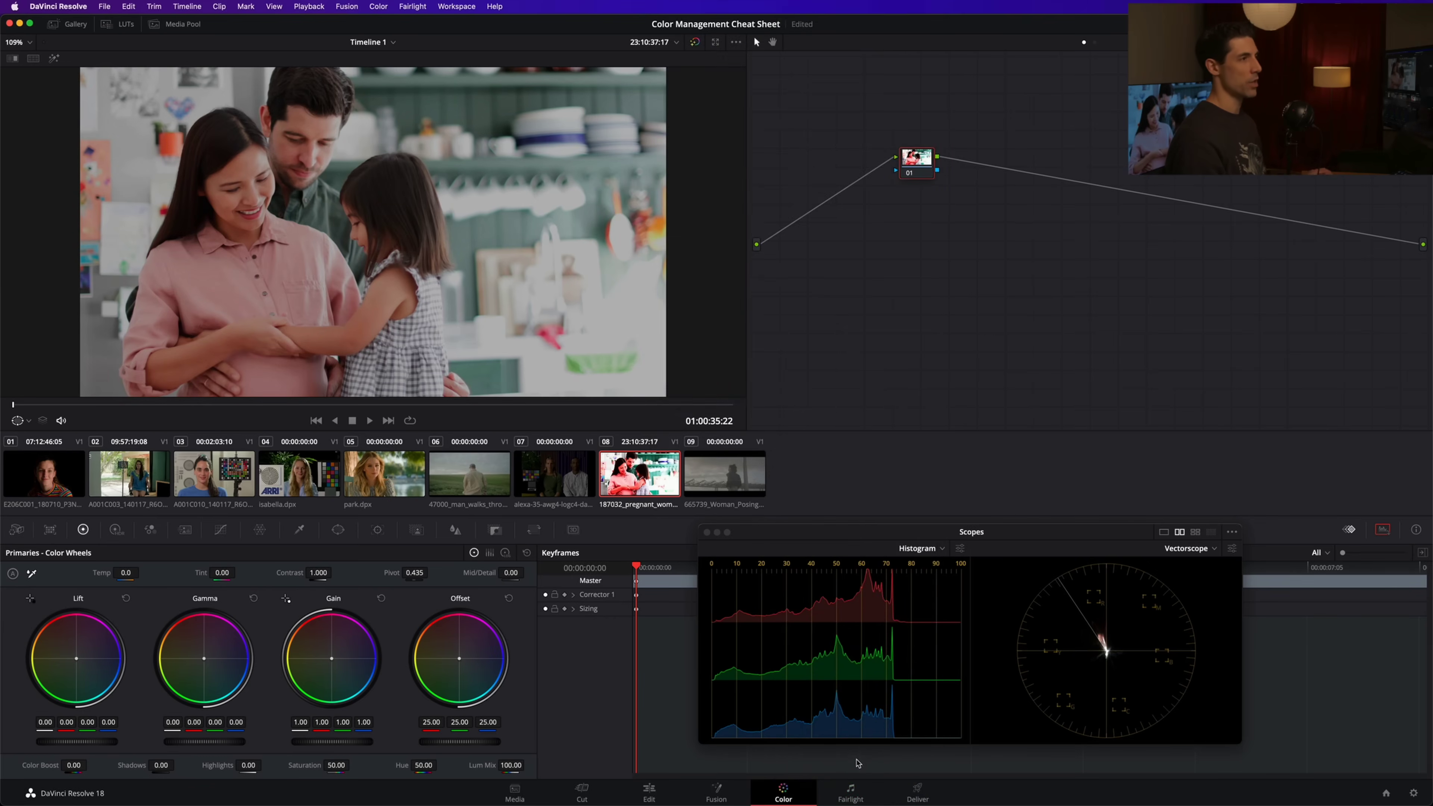
pyautogui.press('super+Tab')
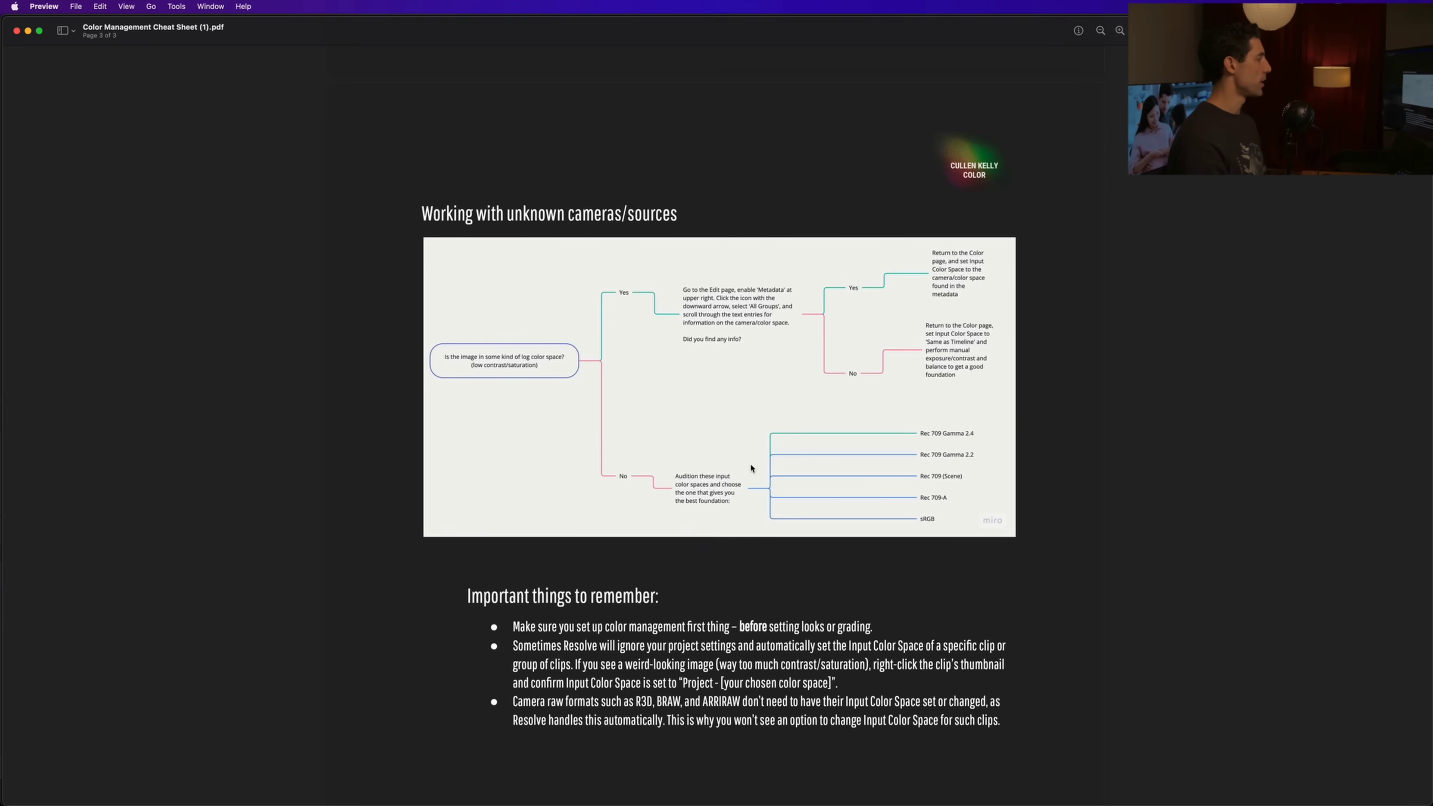
pyautogui.press('super+Tab')
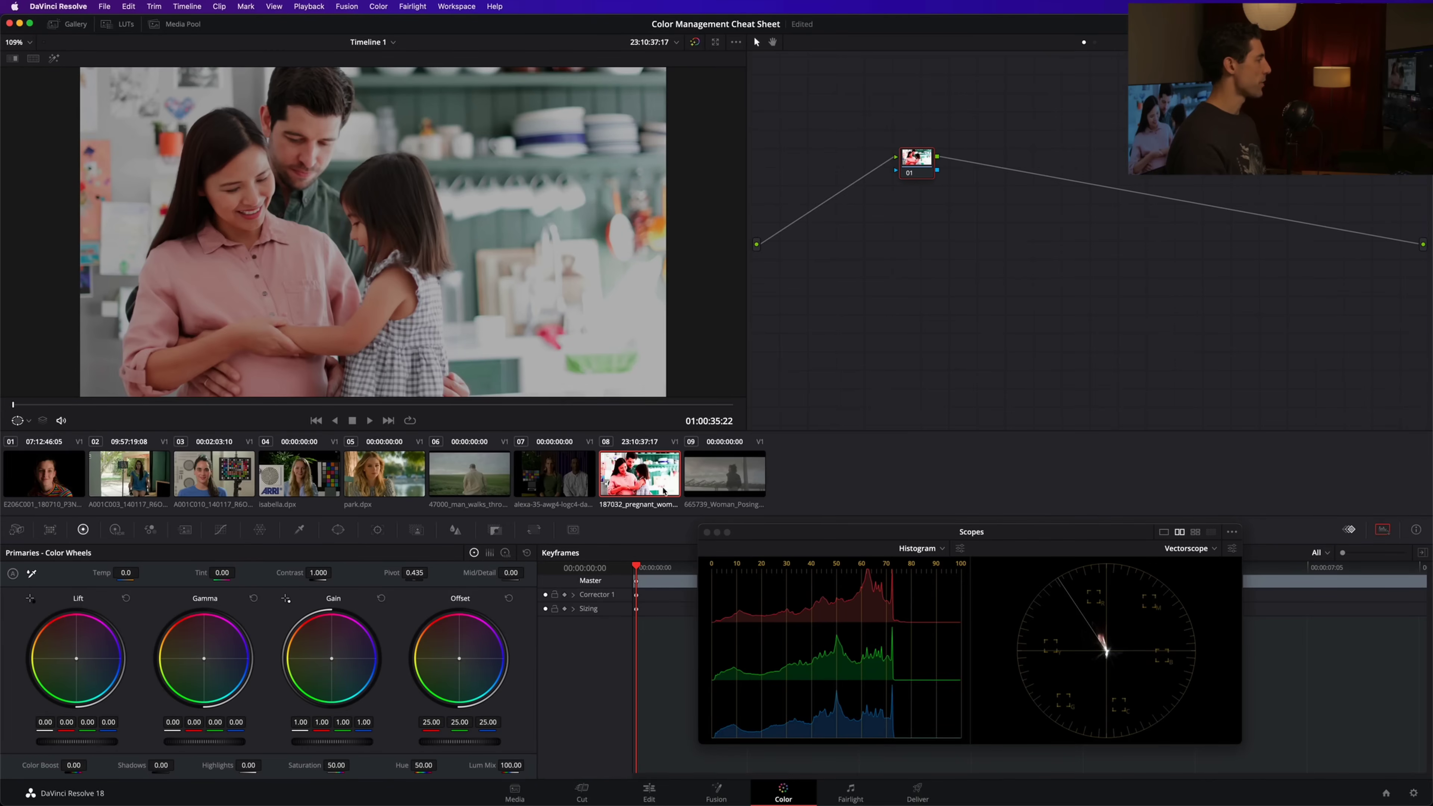
# Try Rec.709-A, then settle clip 08 on Rec.709 Gamma 2.2.
pyautogui.rightClick(662, 485)
pyautogui.moveTo(714, 355)
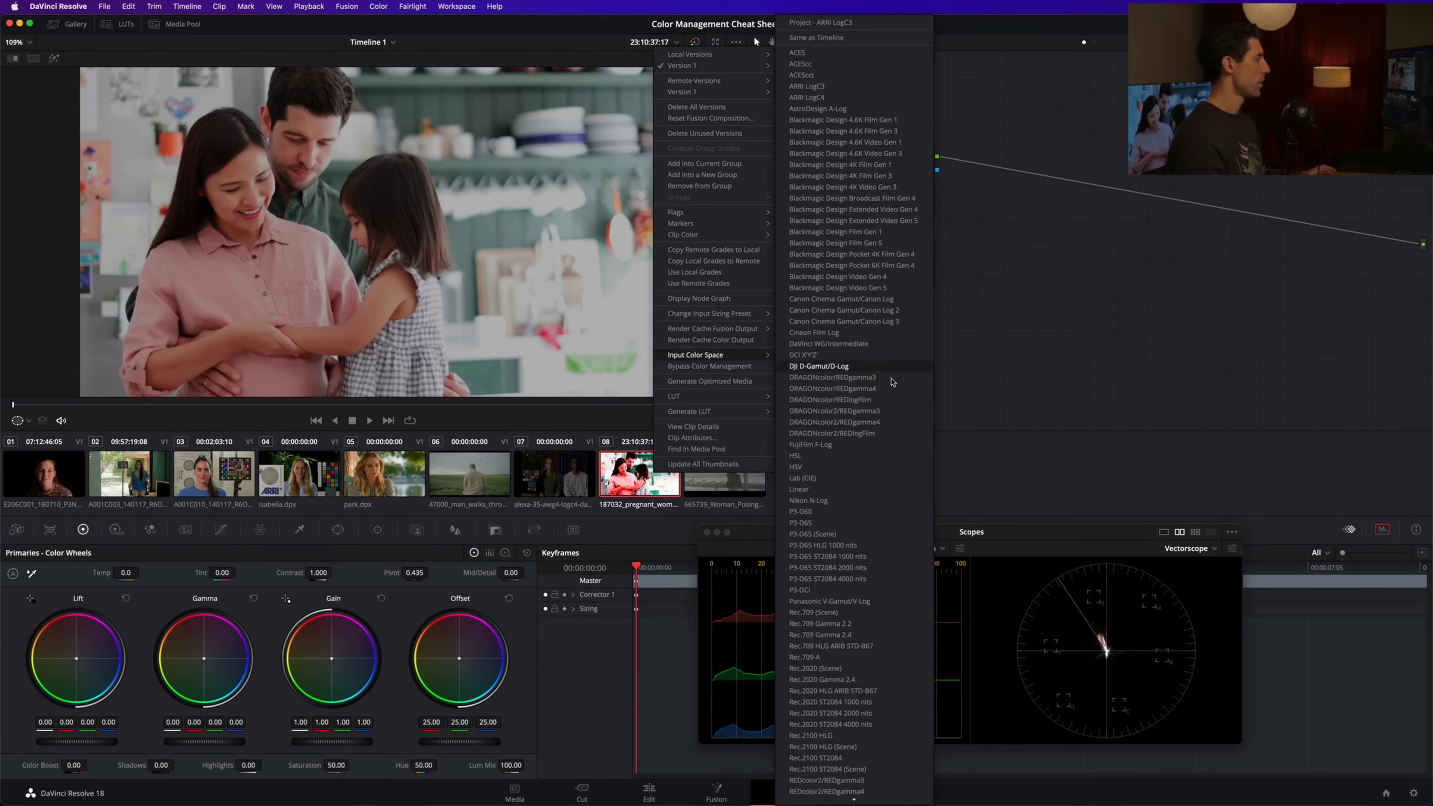
pyautogui.scroll(-2, 874, 564)
pyautogui.click(875, 643)
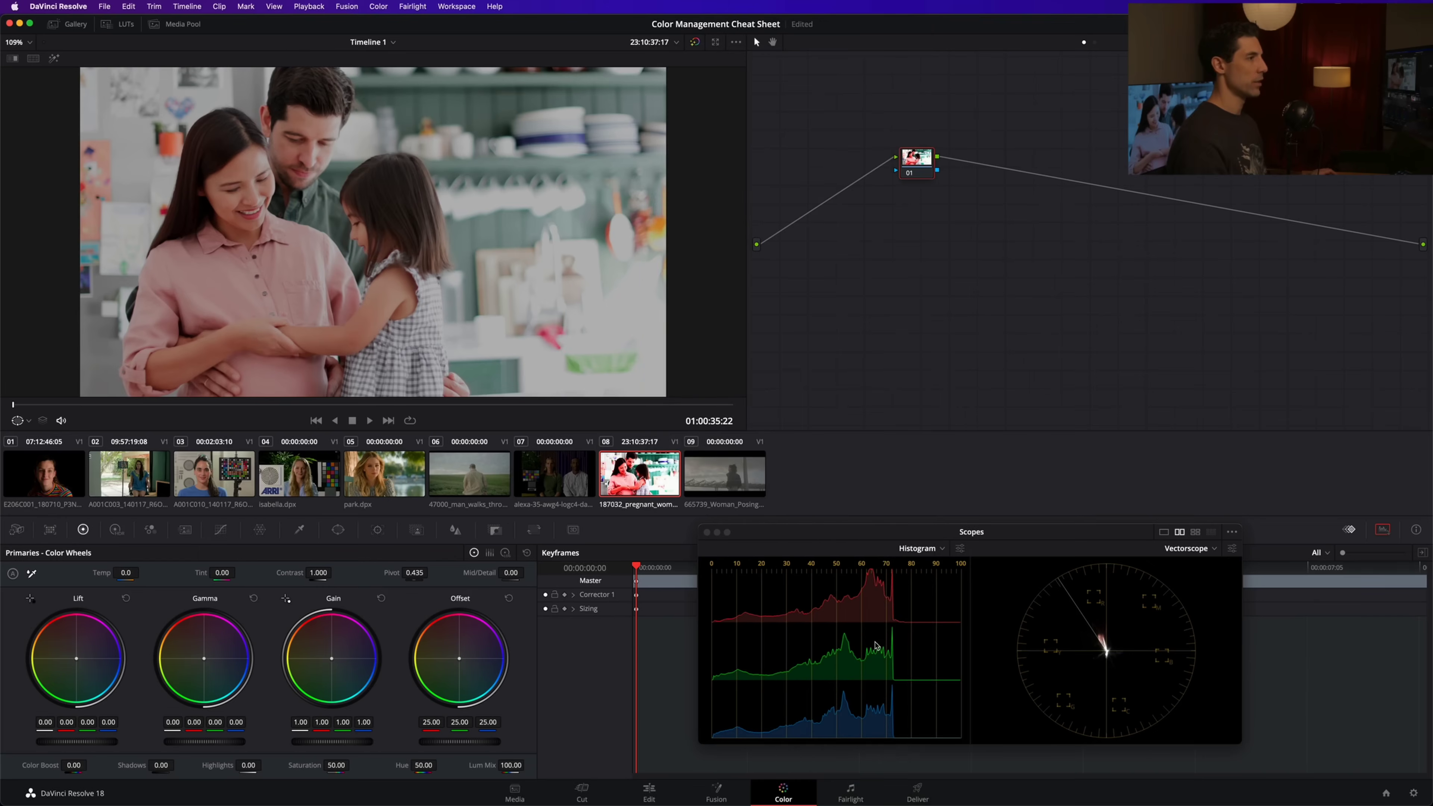
pyautogui.rightClick(635, 474)
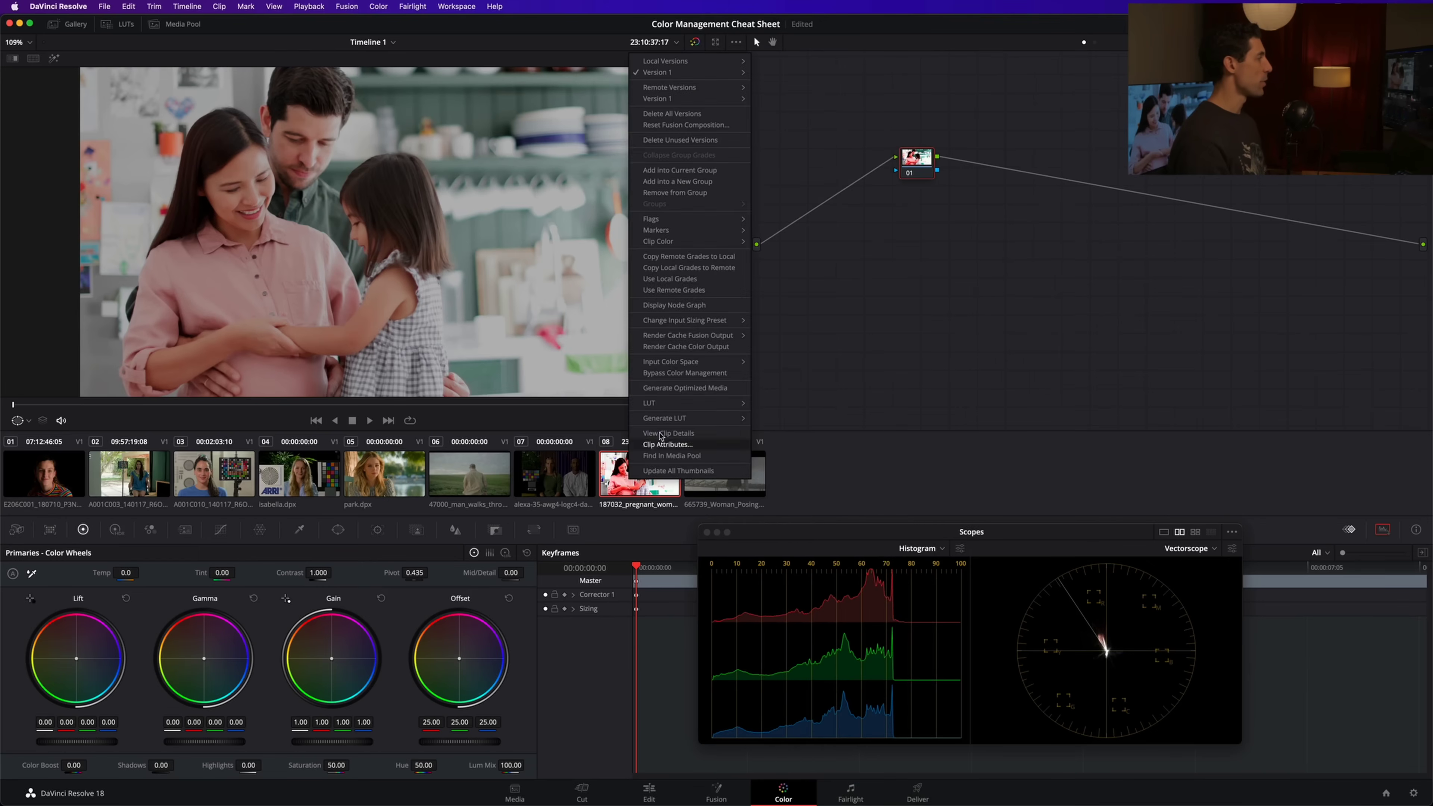
pyautogui.moveTo(694, 361)
pyautogui.scroll(-1, 827, 611)
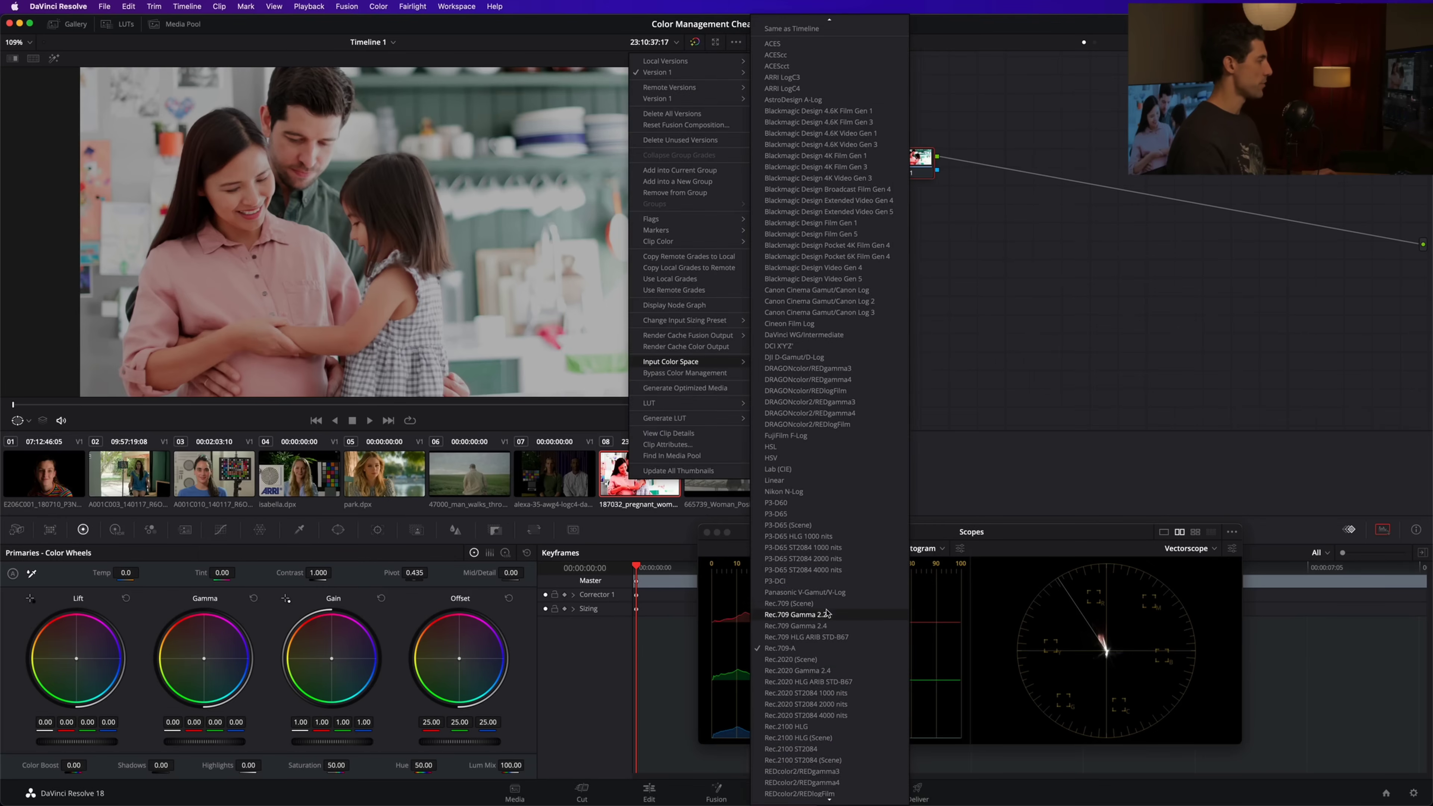
pyautogui.click(837, 620)
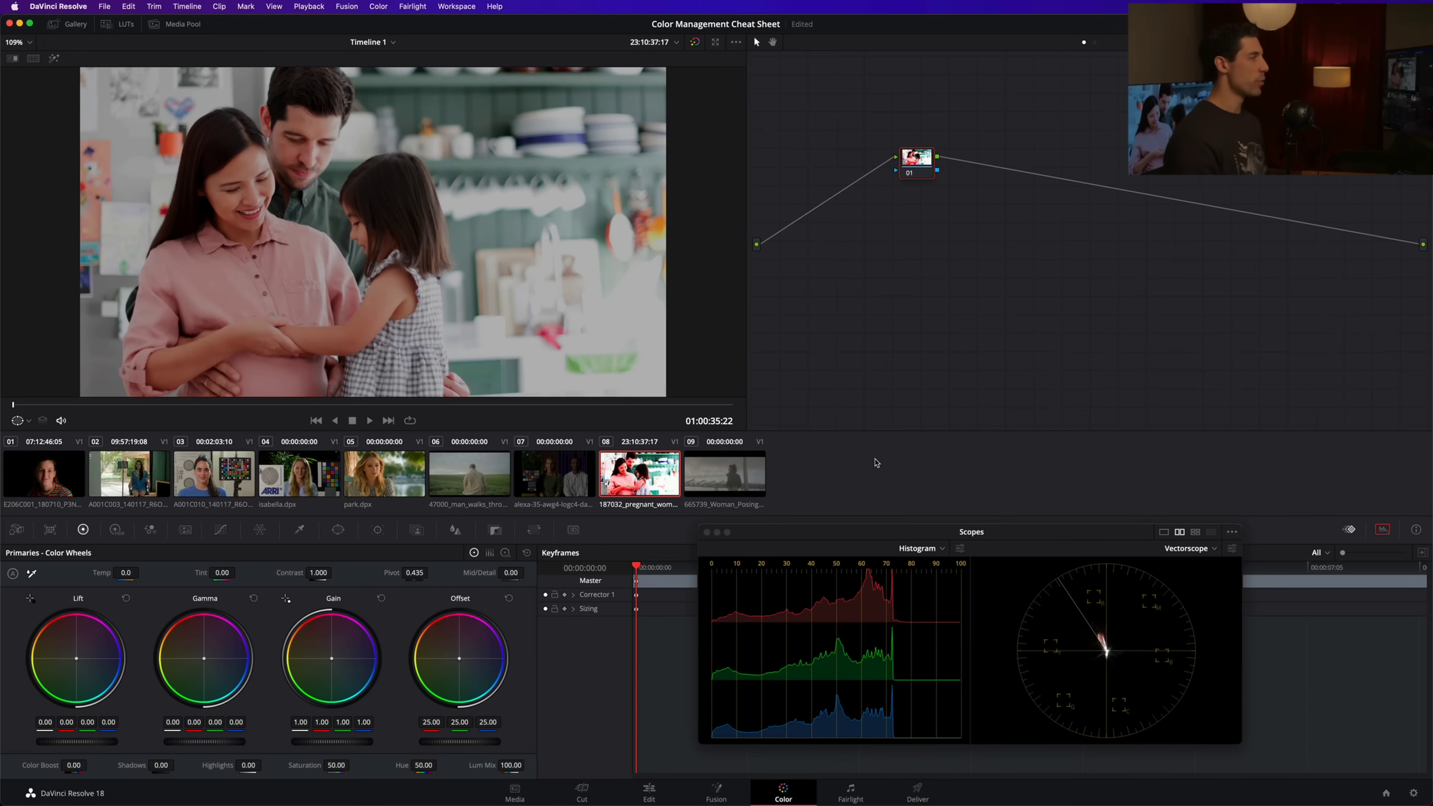
pyautogui.press('super+Tab')
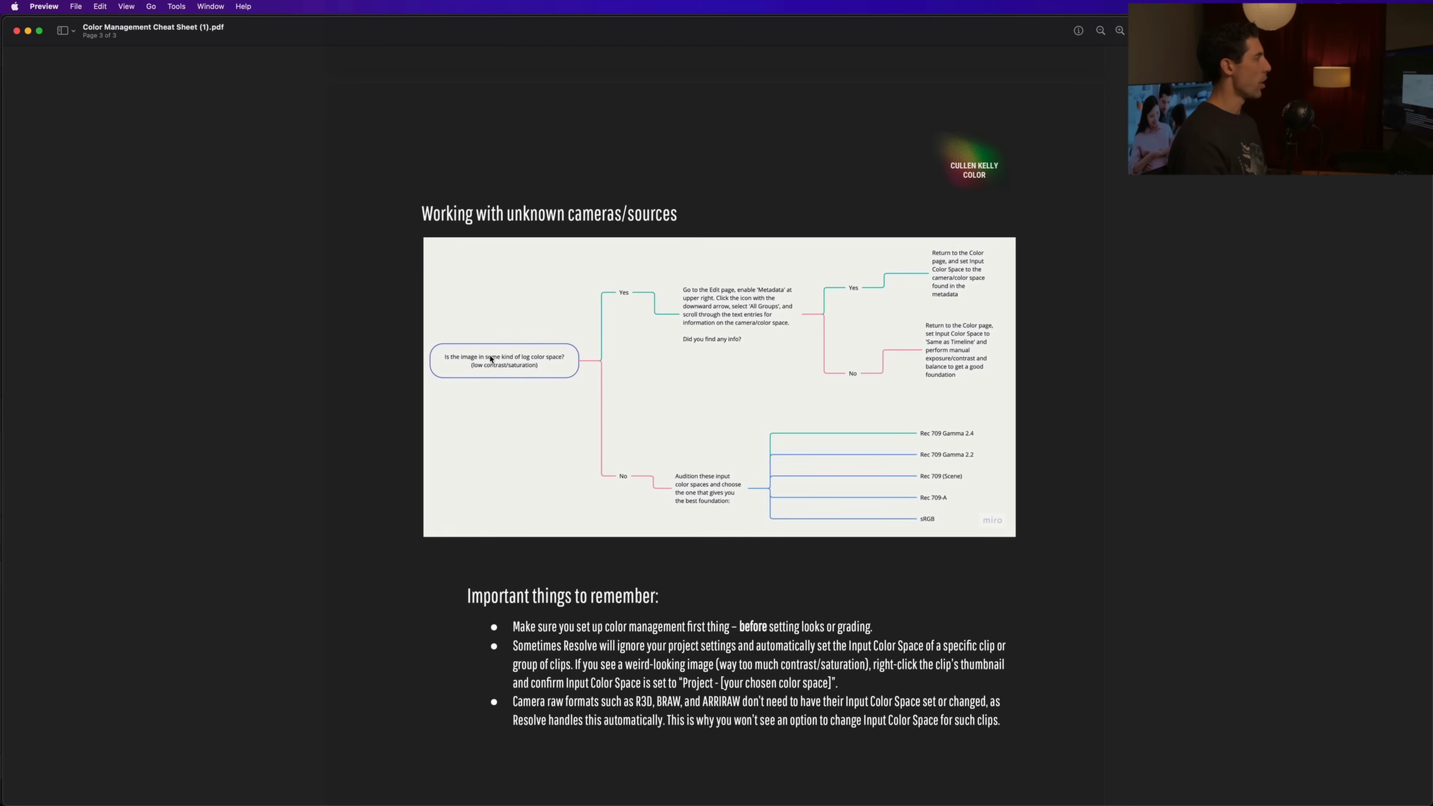
pyautogui.press('super+Tab')
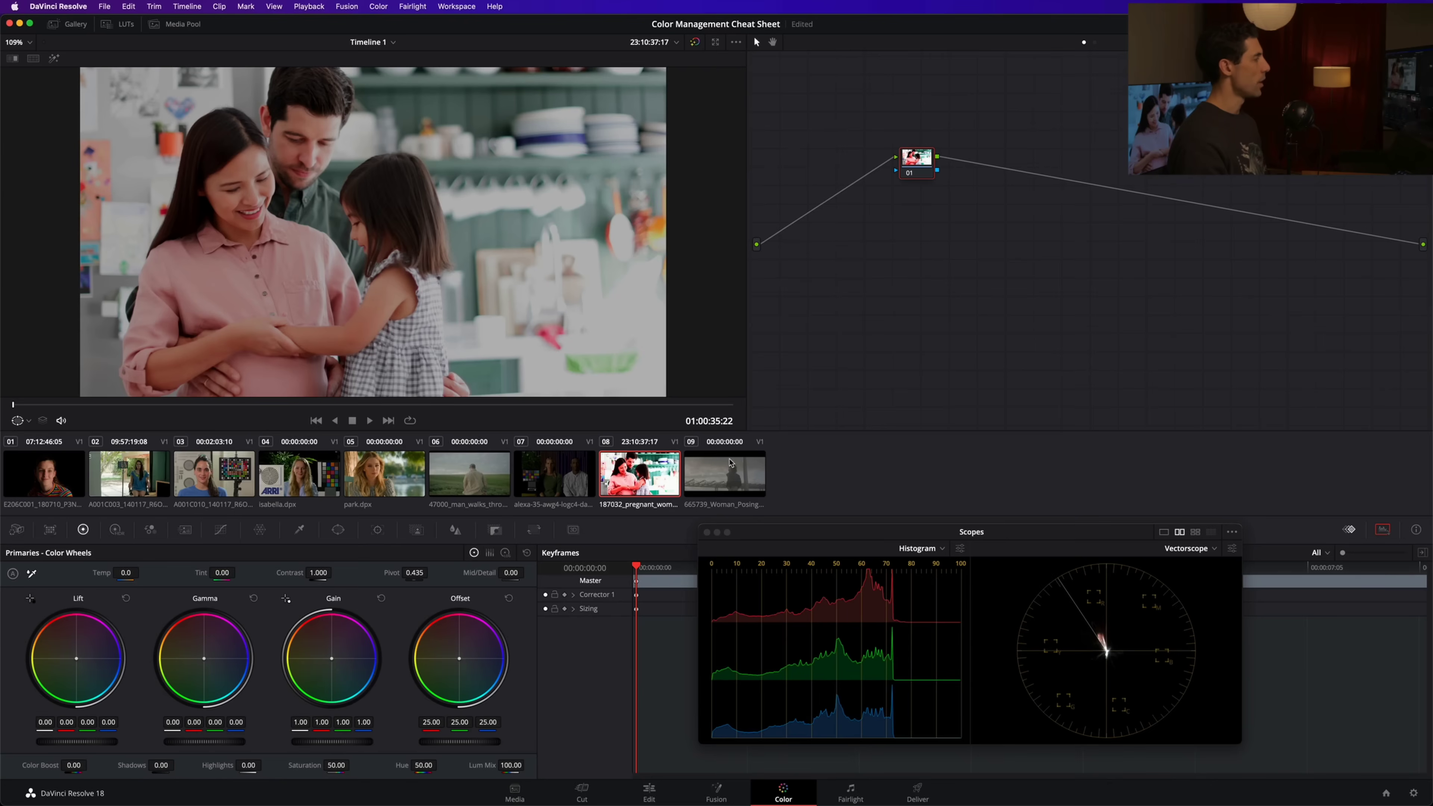
# Select clip 09, the washed-out log clip of the woman, on the Color page.
pyautogui.click(727, 472)
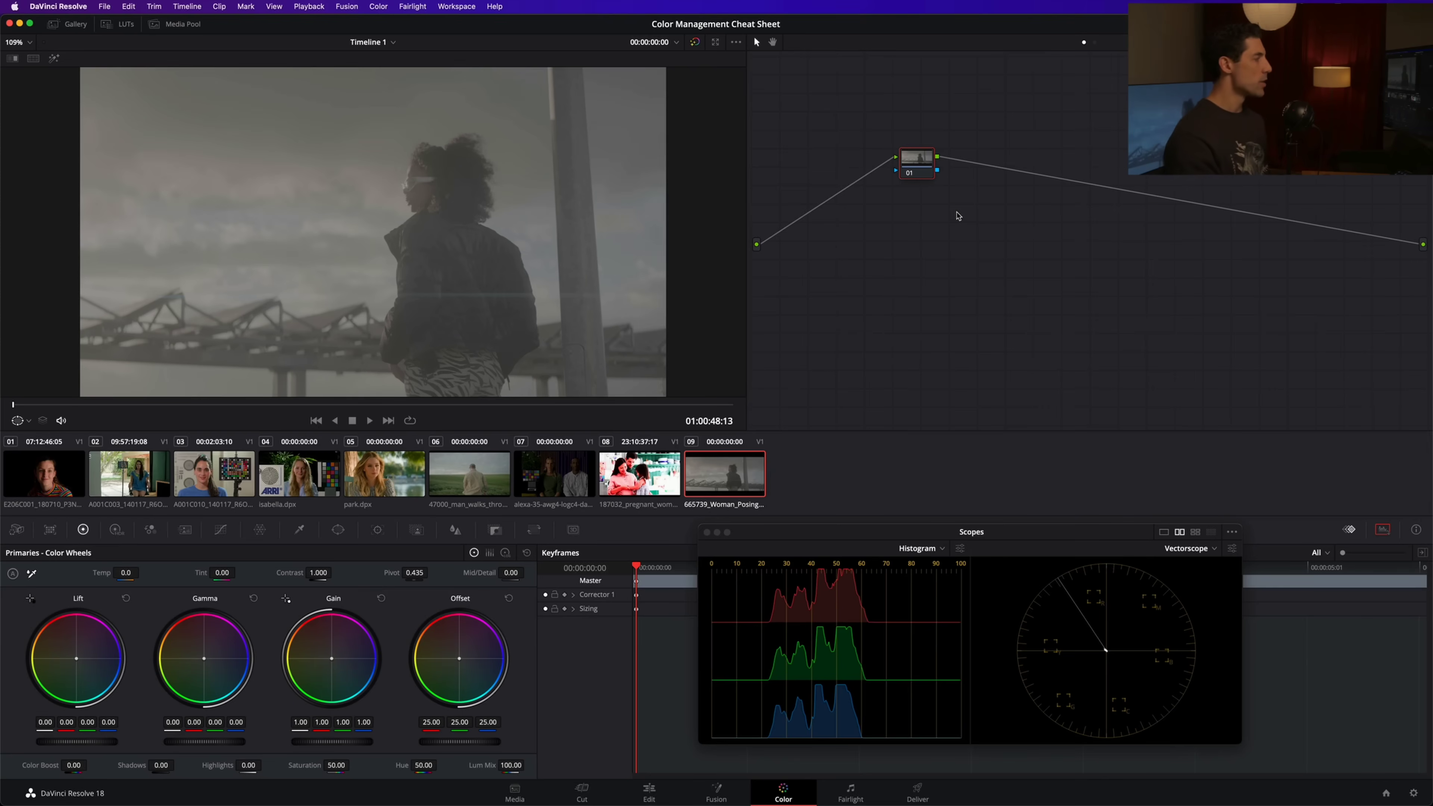
# Show clip 09's Metadata panel on the Edit page with All Groups selected.
pyautogui.click(650, 792)
pyautogui.click(1311, 24)
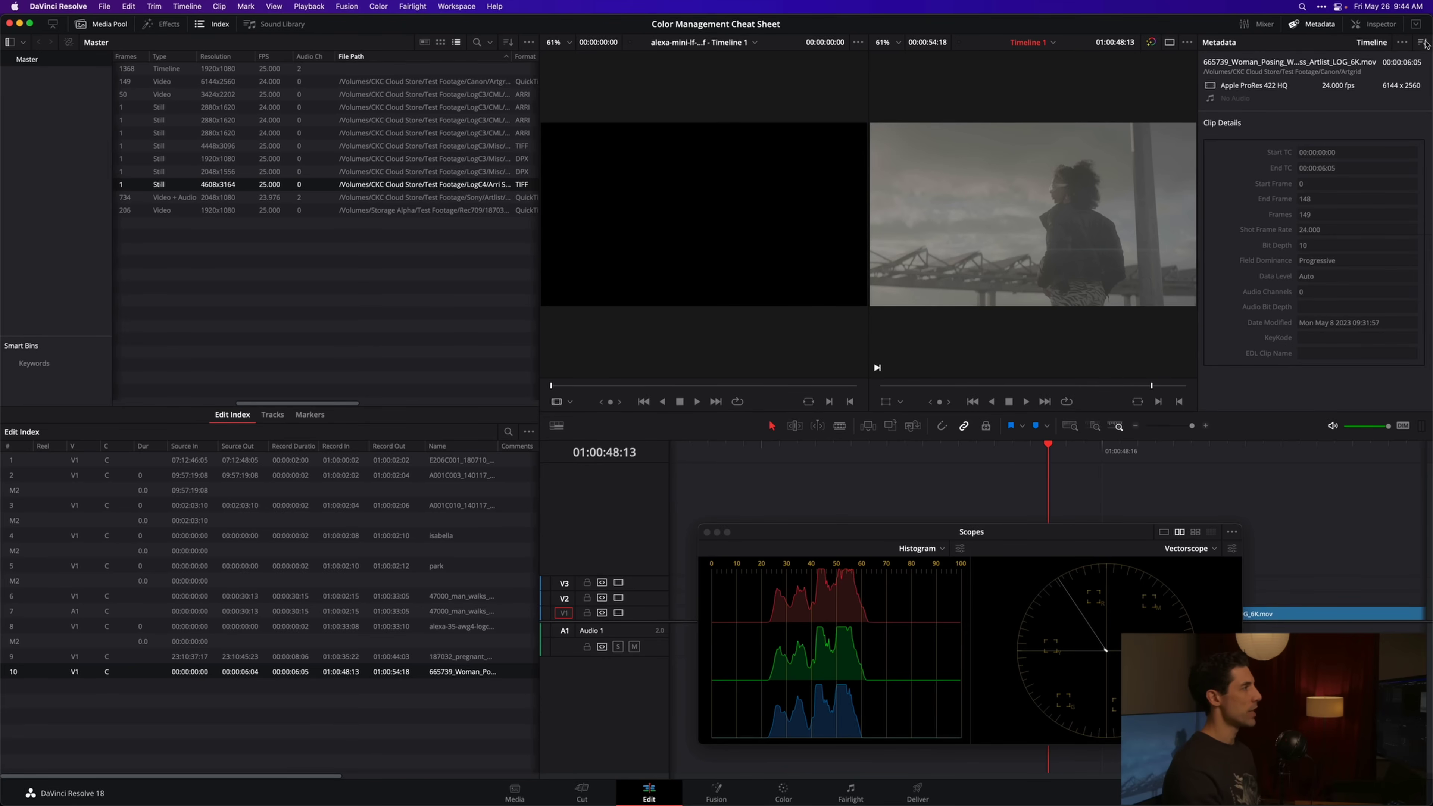
pyautogui.click(1423, 42)
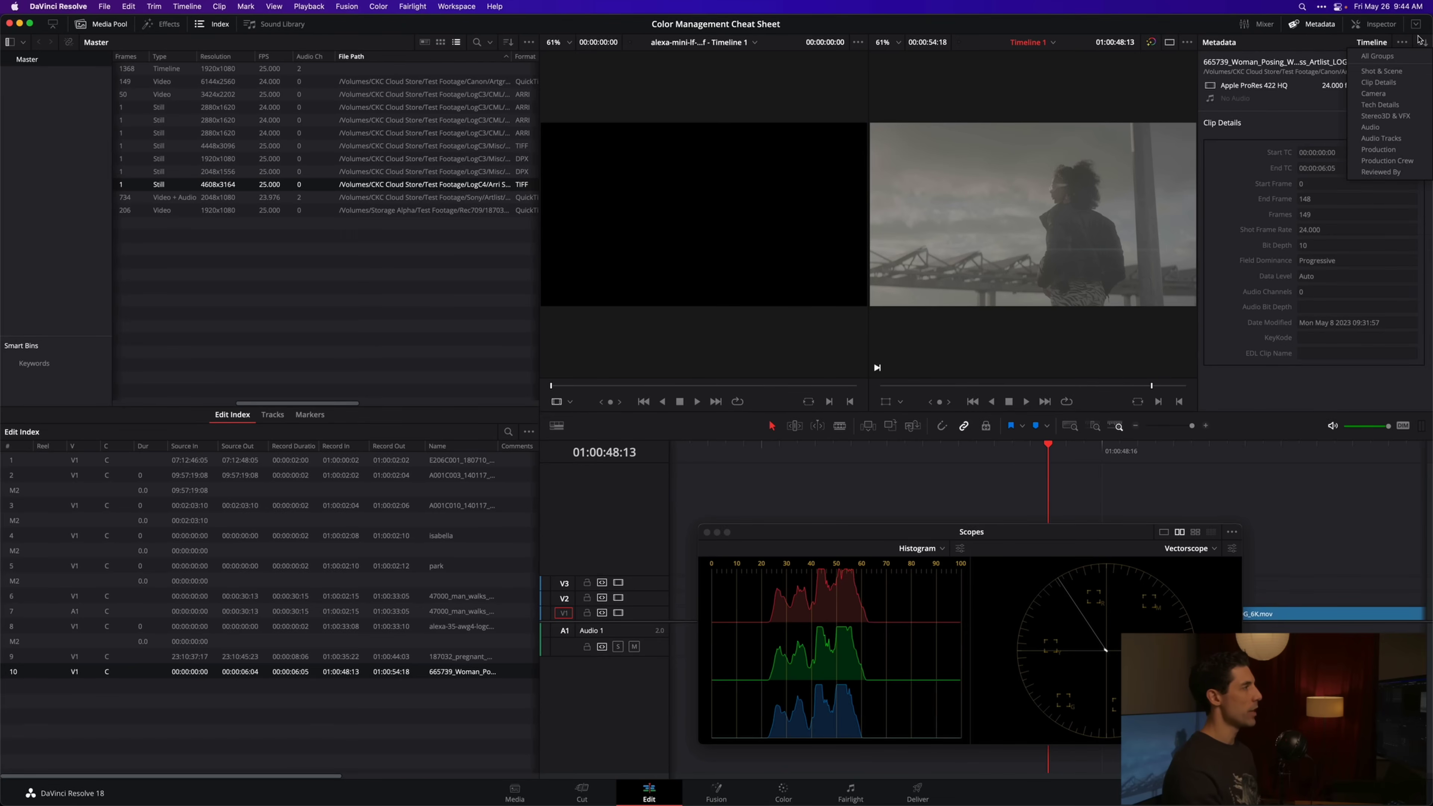
pyautogui.click(1377, 56)
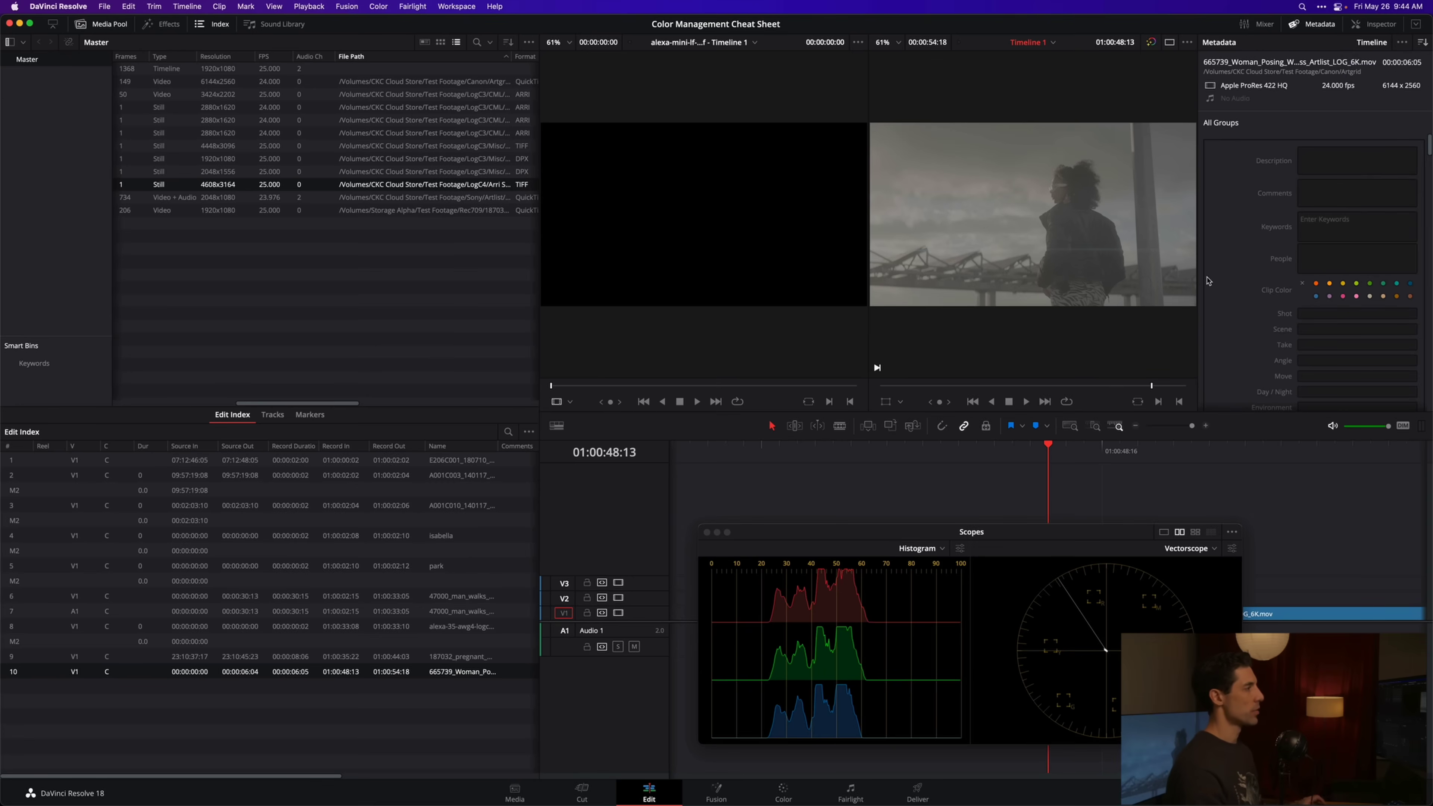
# Scroll through all of clip 09's metadata fields for camera info, then return to the cheat sheet.
pyautogui.scroll(-10, 1208, 282)
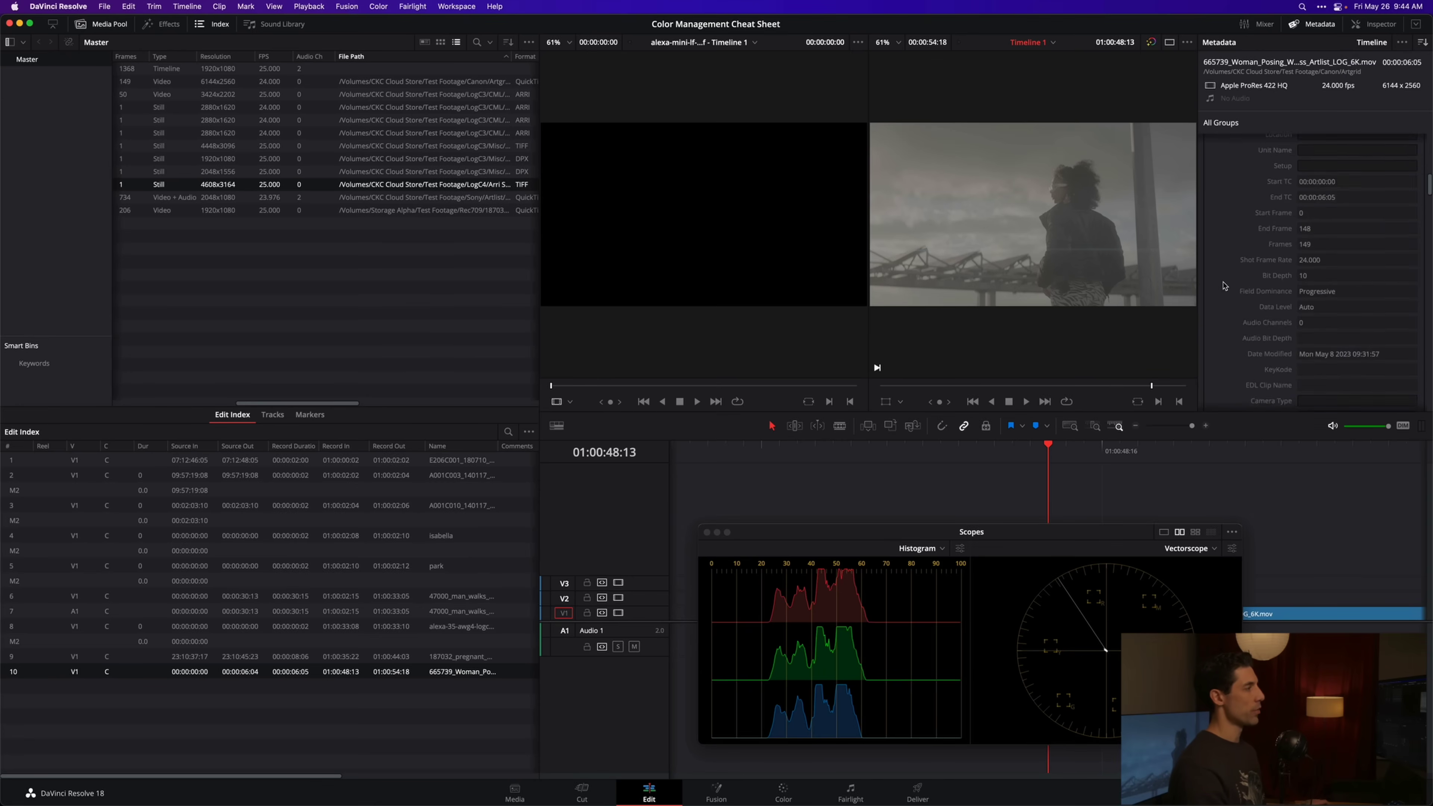
pyautogui.scroll(-10, 1223, 285)
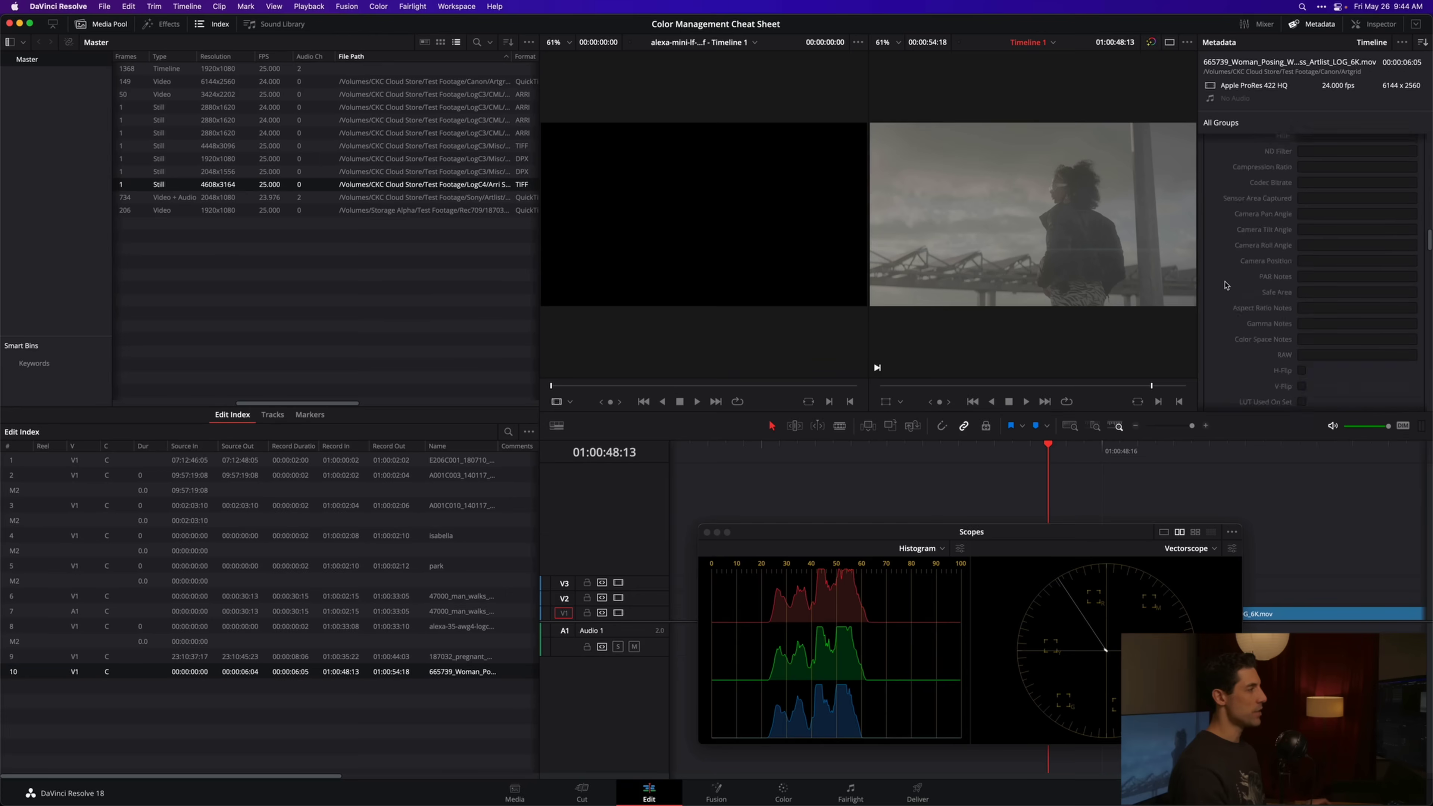
pyautogui.scroll(-10, 1224, 285)
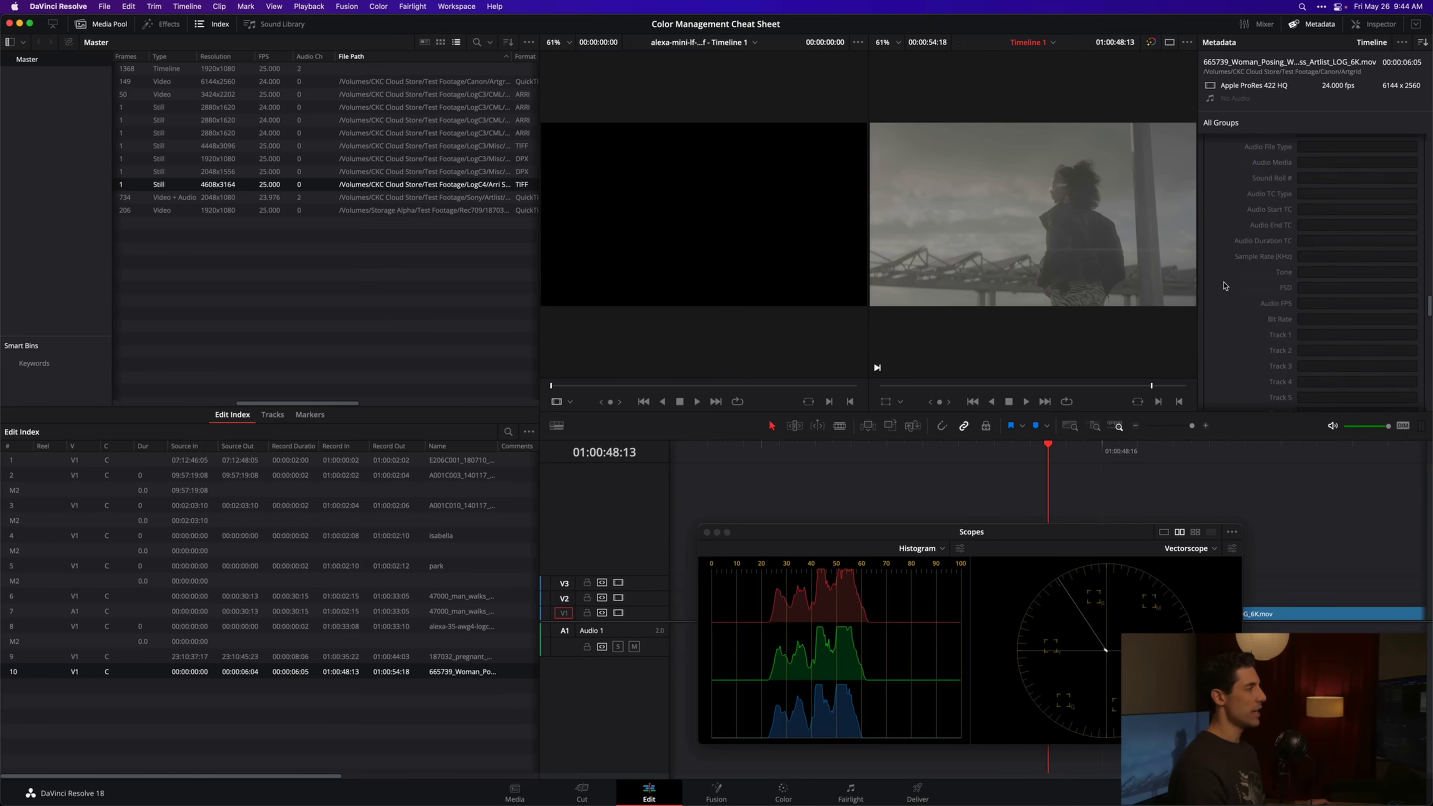
pyautogui.scroll(-10, 1223, 286)
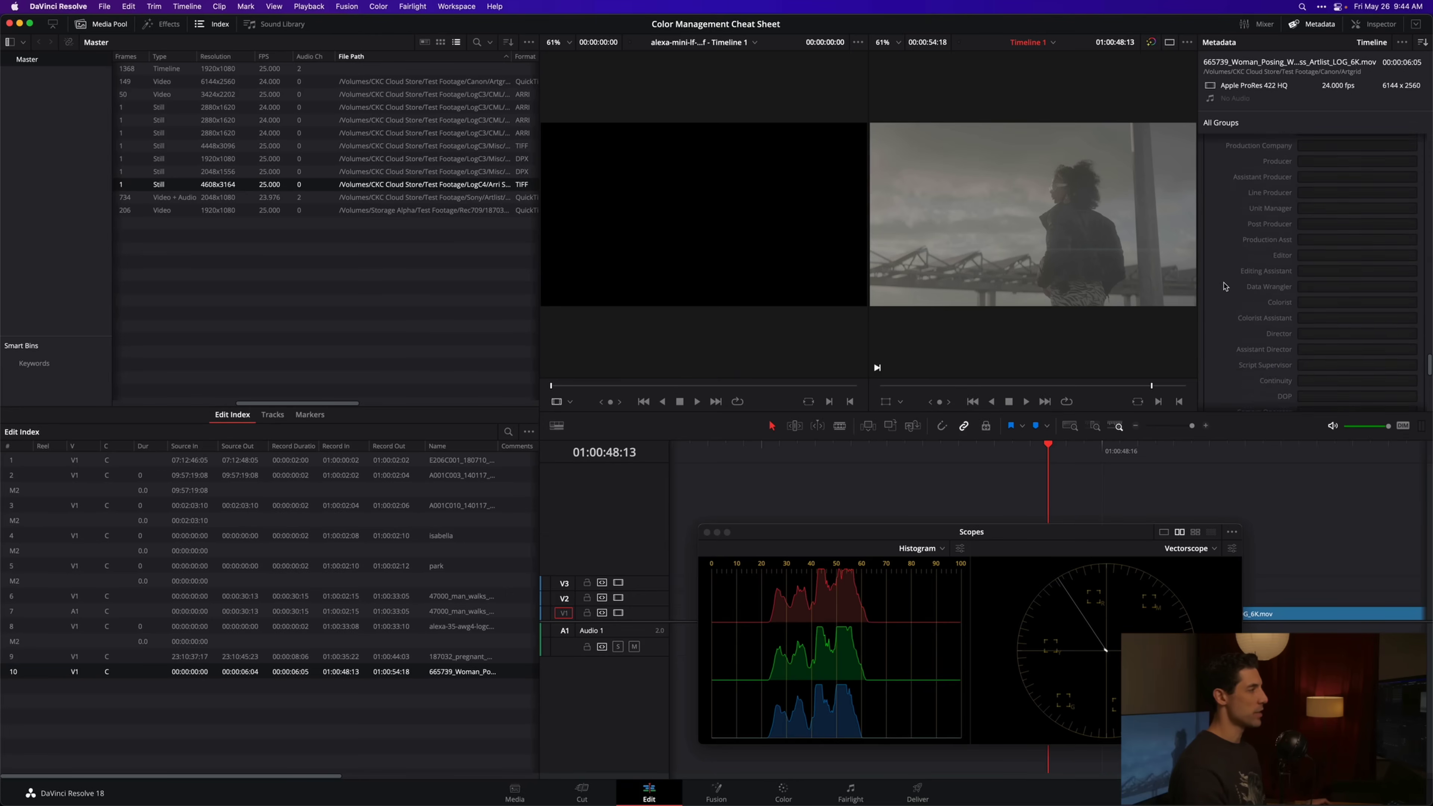
pyautogui.scroll(4, 1224, 285)
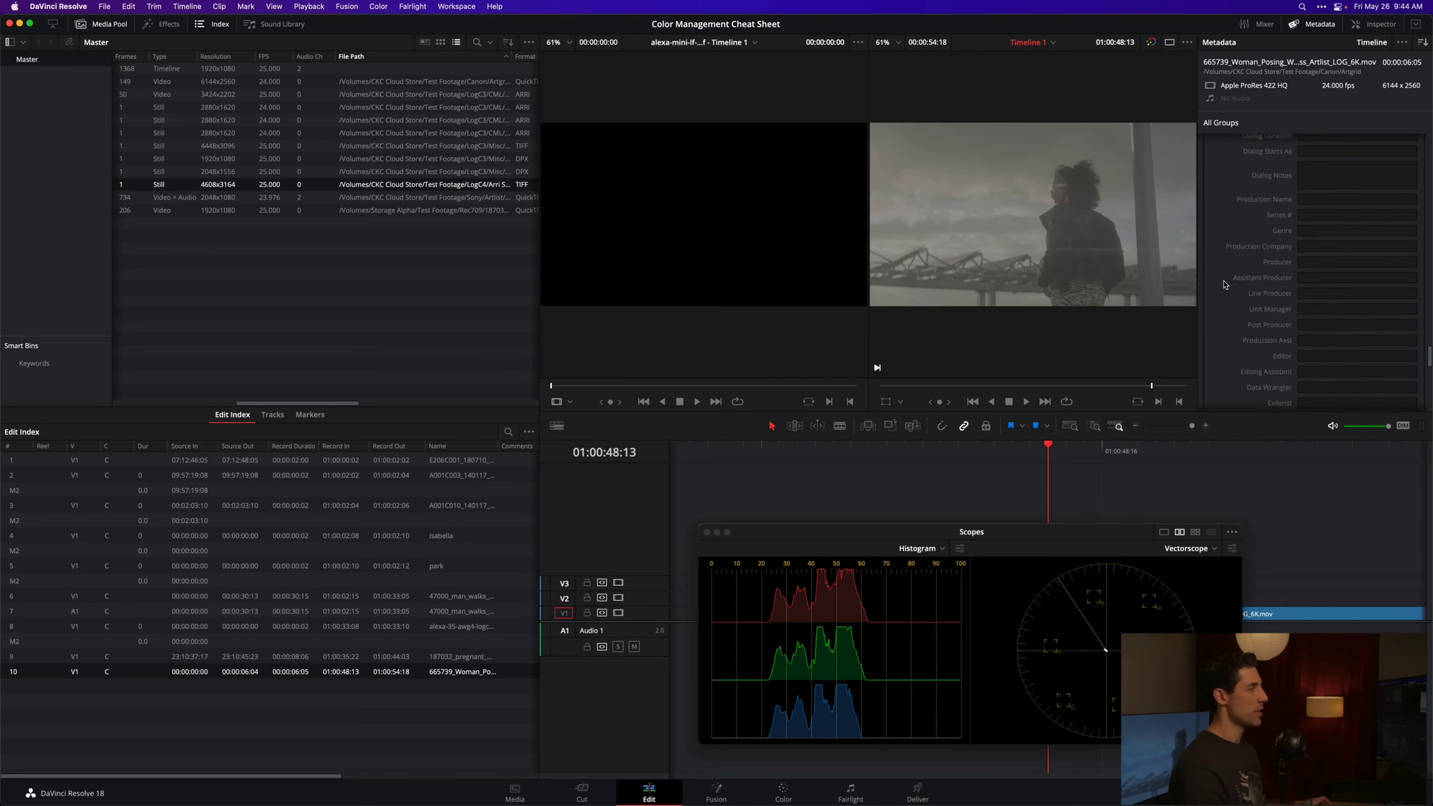
pyautogui.scroll(-10, 1224, 284)
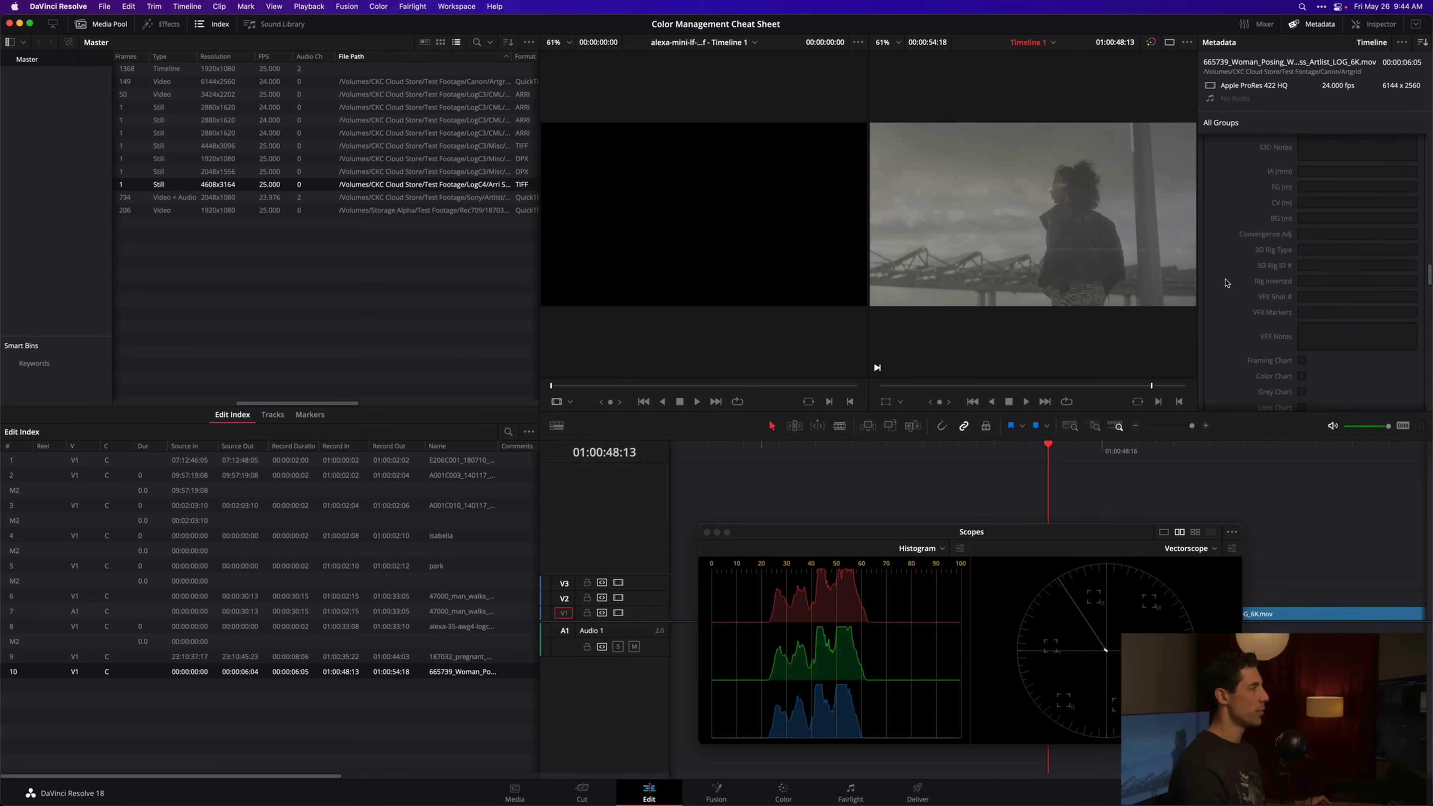
pyautogui.scroll(-10, 1224, 283)
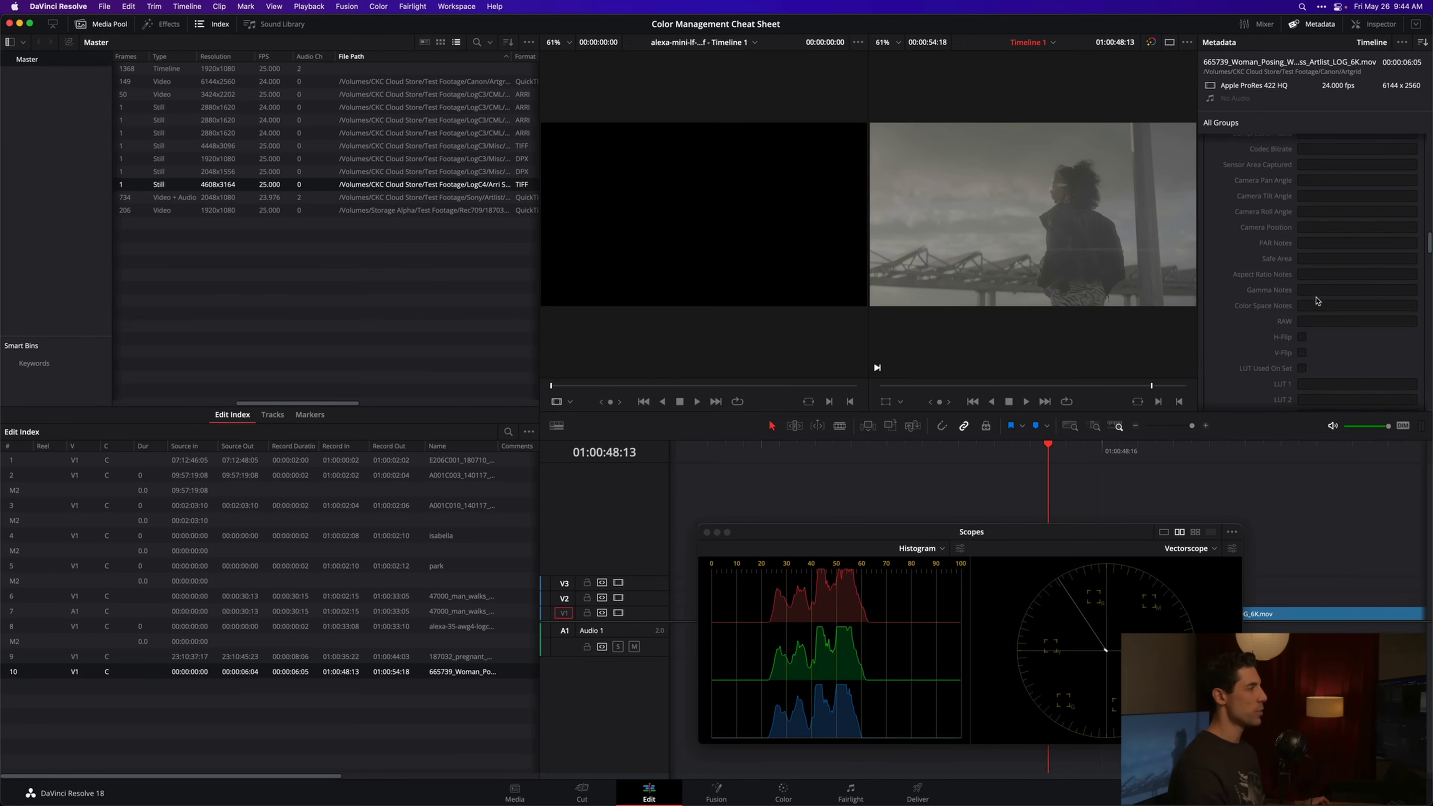
pyautogui.scroll(8, 1317, 294)
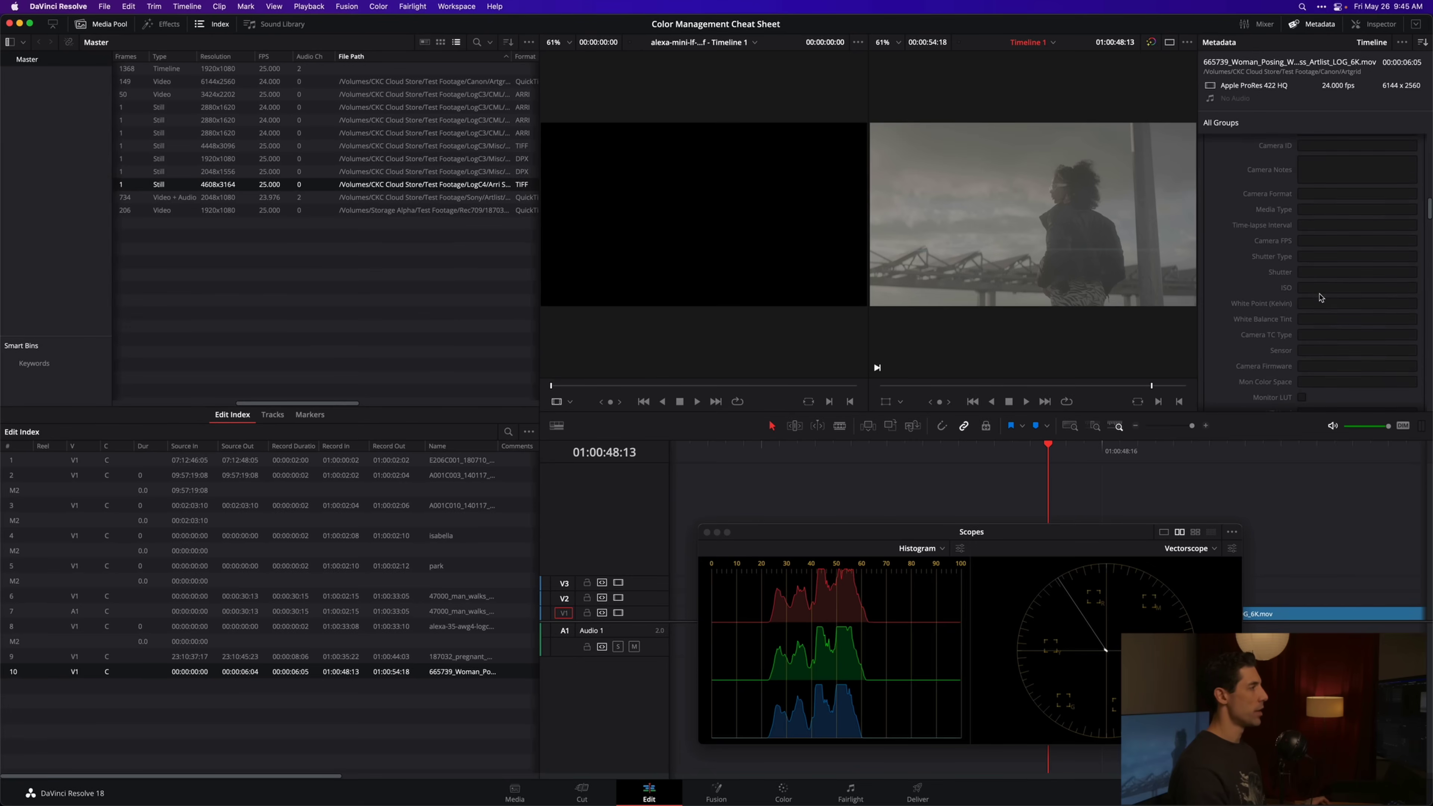
pyautogui.scroll(5, 1320, 297)
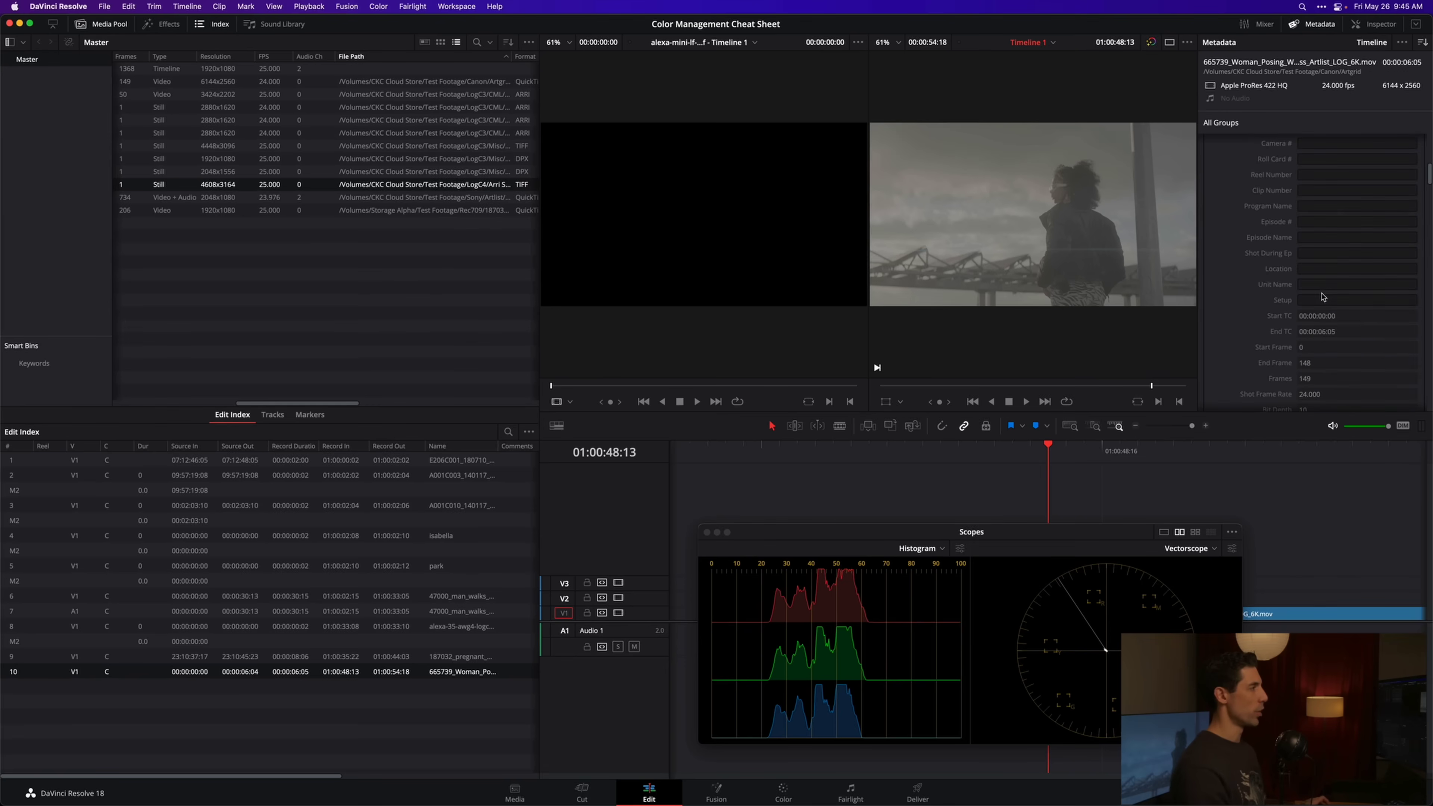
pyautogui.scroll(5, 1323, 297)
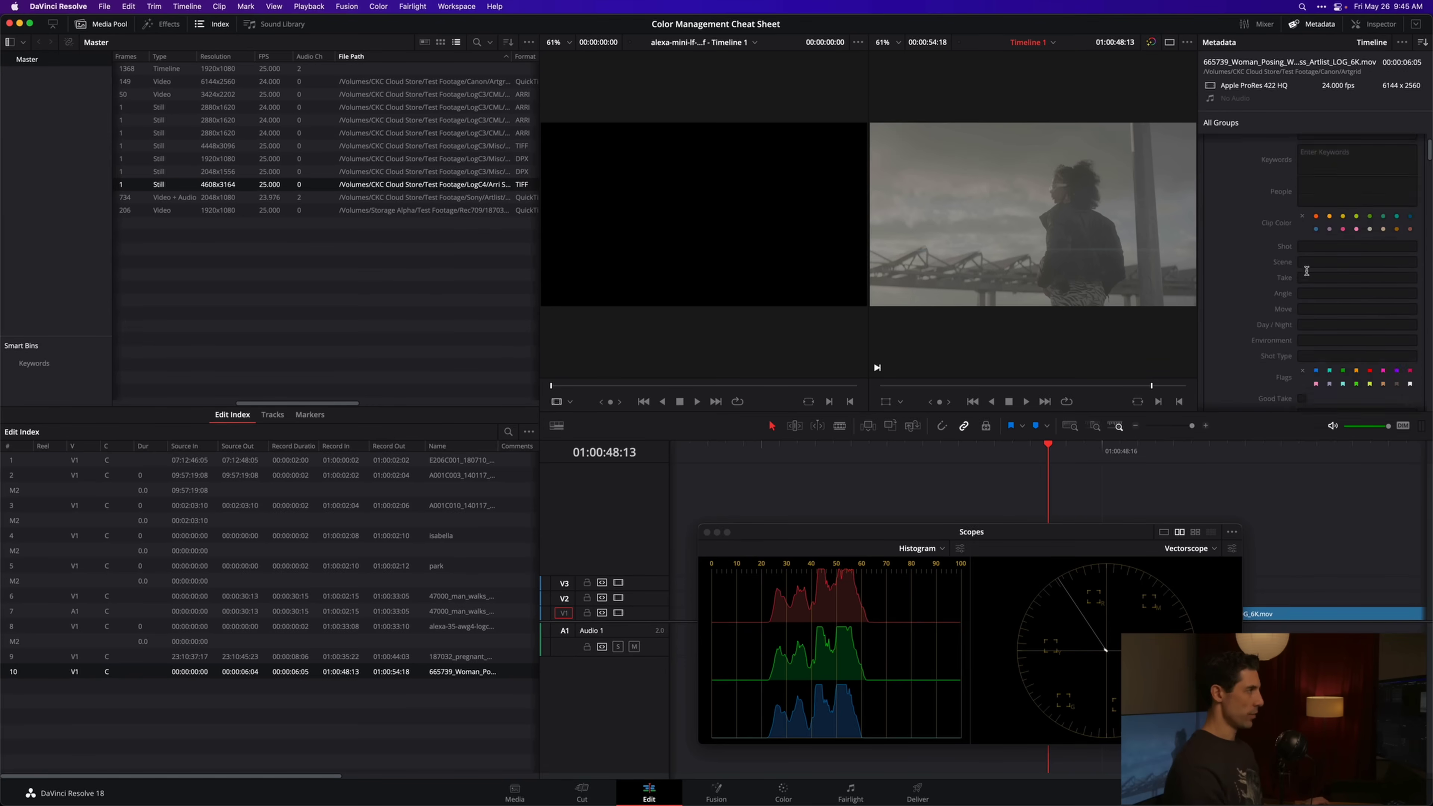
pyautogui.scroll(2, 1306, 271)
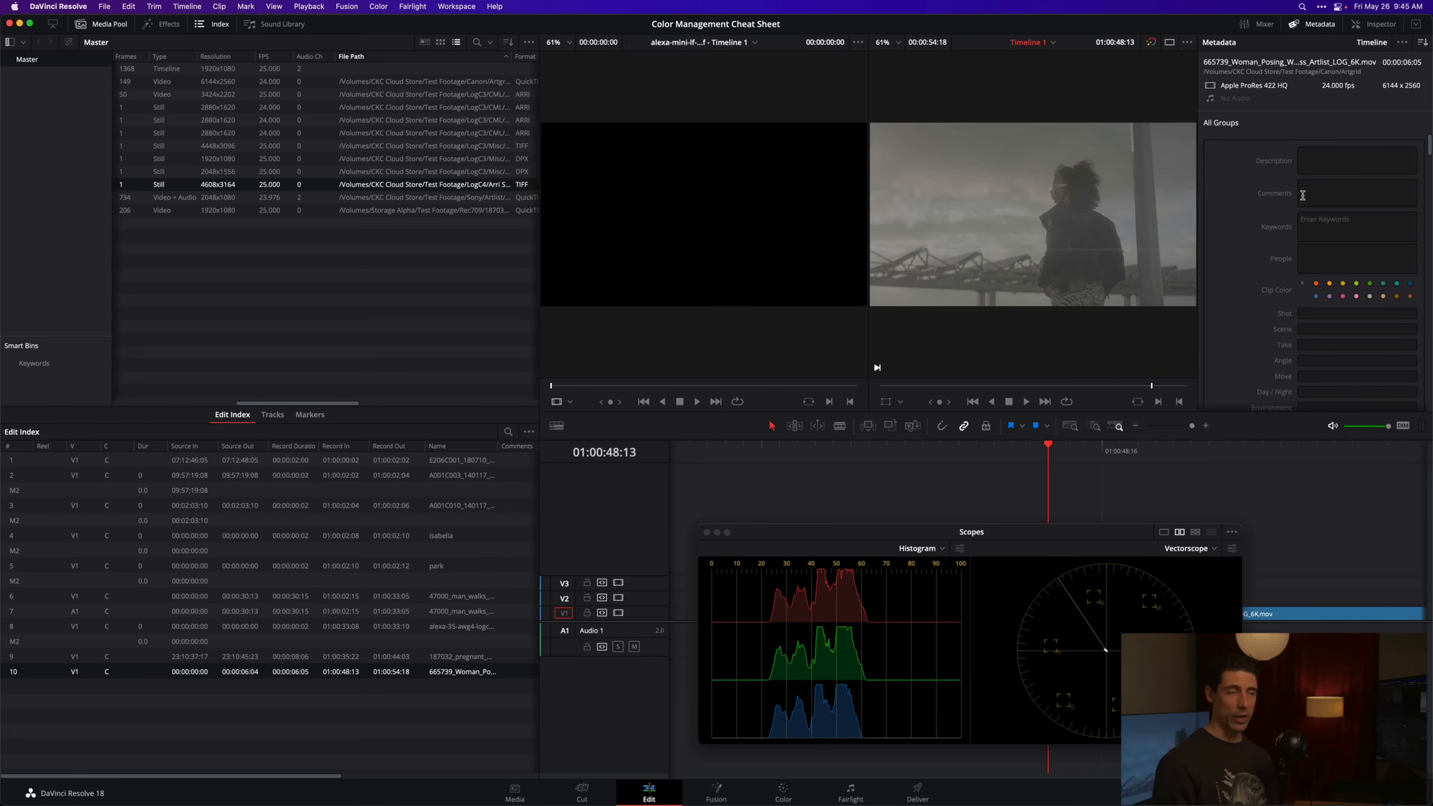
pyautogui.press('super+Tab')
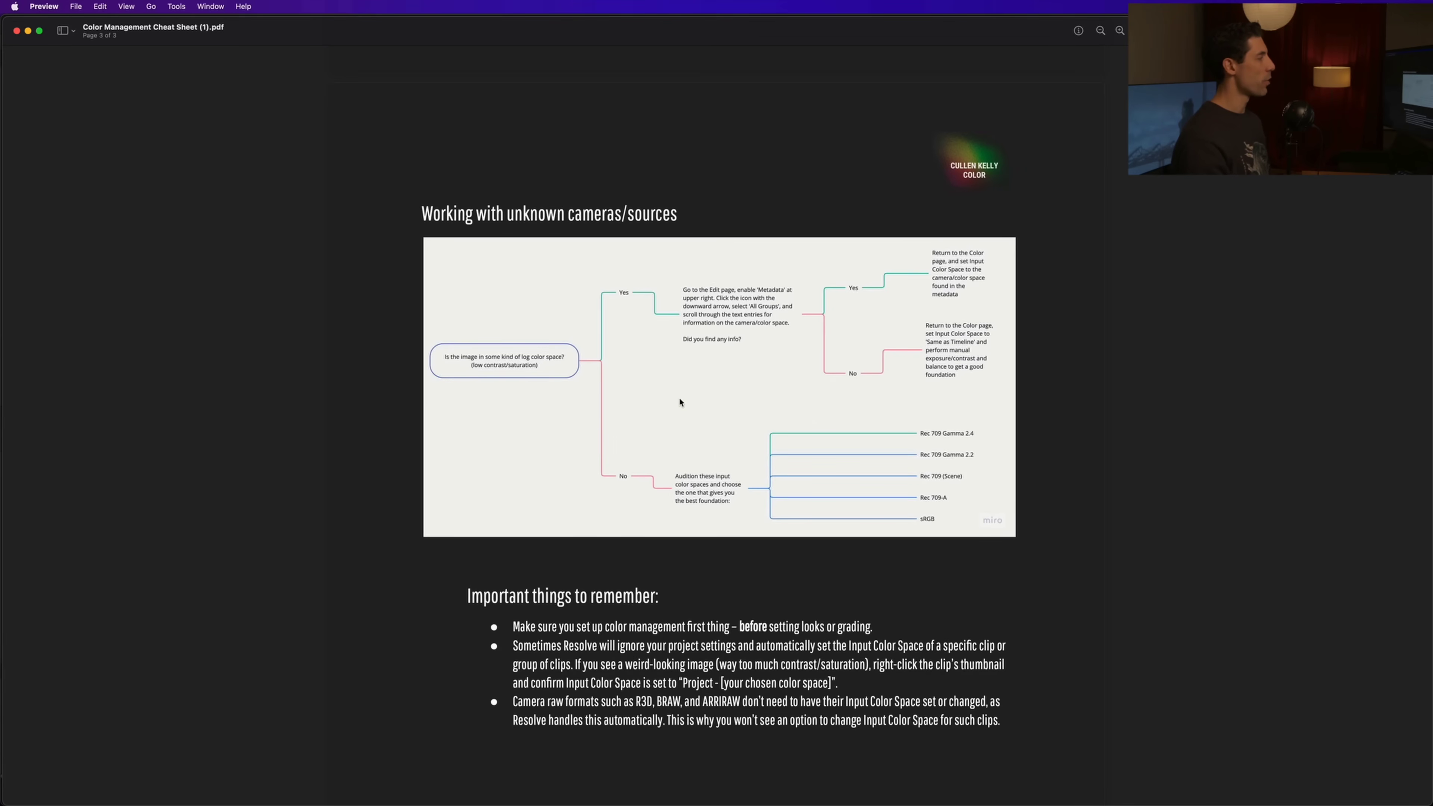
# Set clip 09's Input Color Space to Same as Timeline on the Color page.
pyautogui.press('super+Tab')
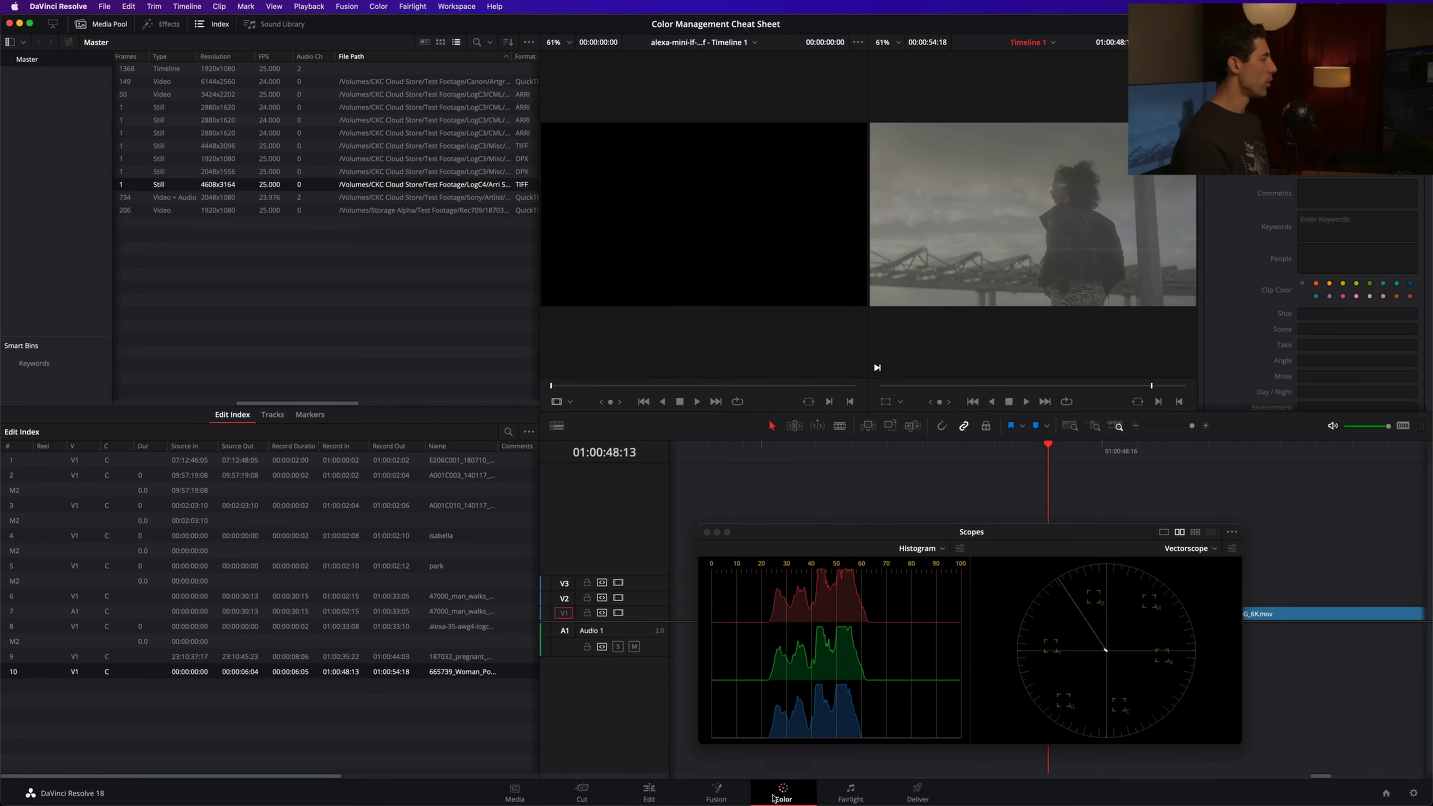
pyautogui.click(782, 792)
pyautogui.rightClick(705, 477)
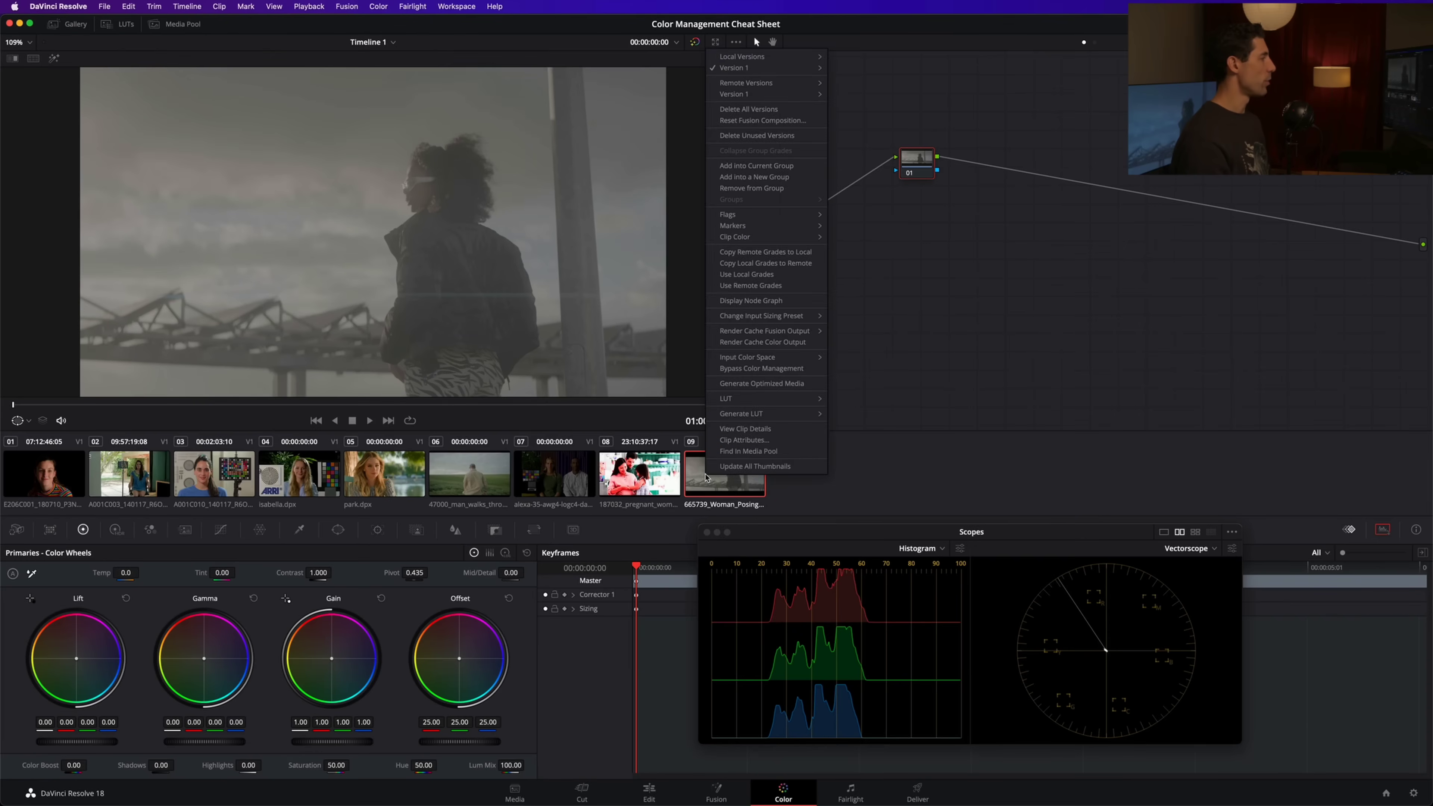
pyautogui.moveTo(790, 359)
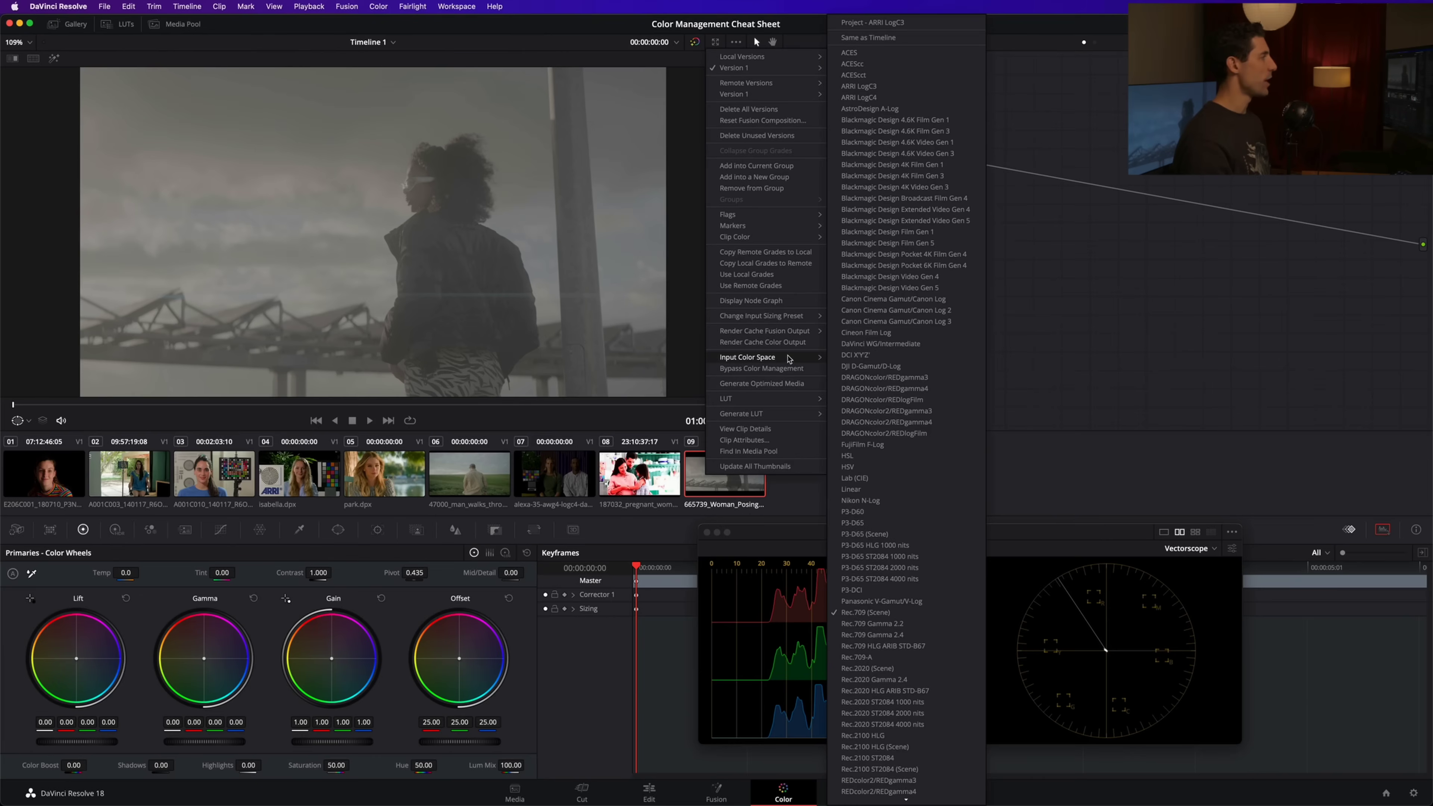
pyautogui.click(916, 38)
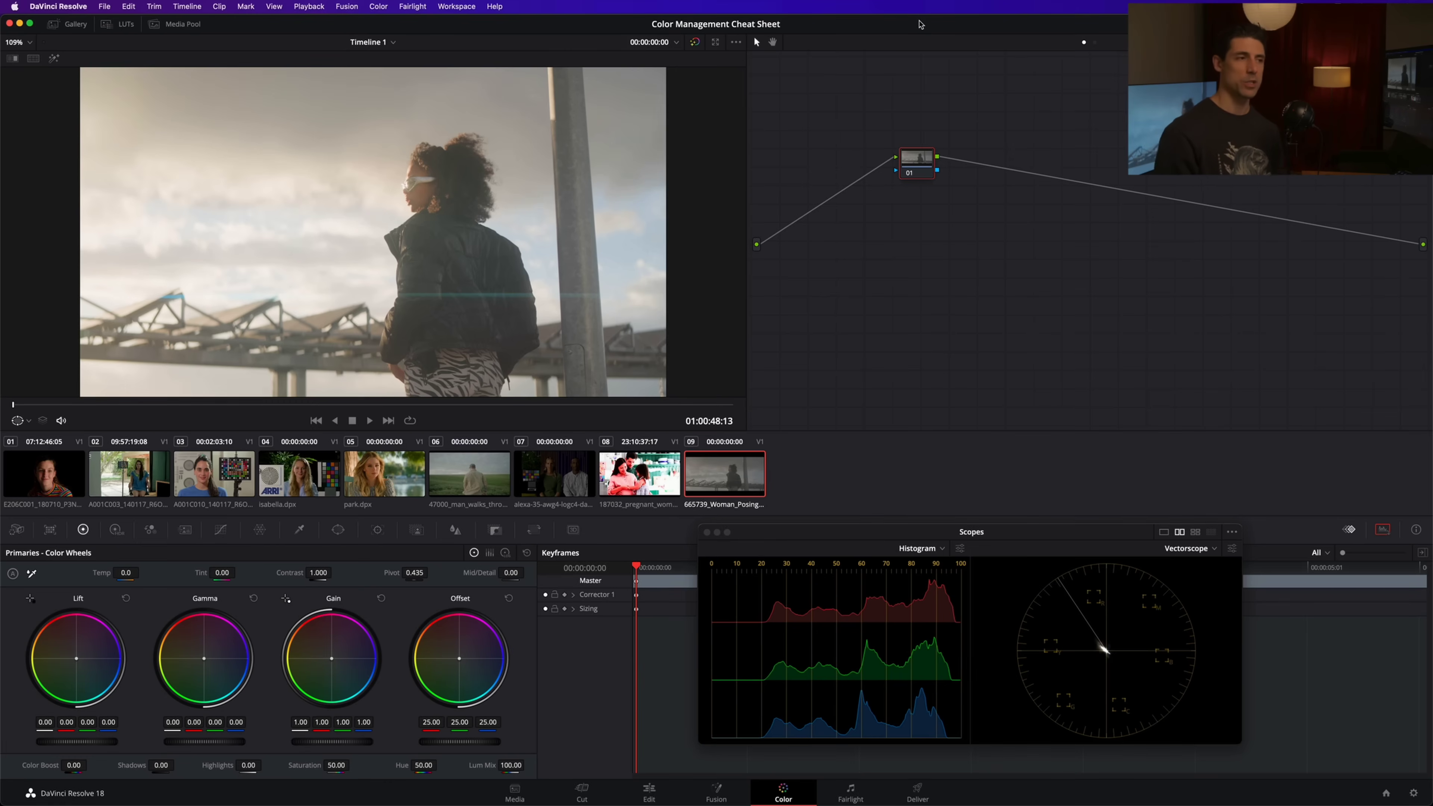
# Scroll the cheat sheet down to the unknown cameras diagram and 'Important things to remember' notes.
pyautogui.press('super+Tab')
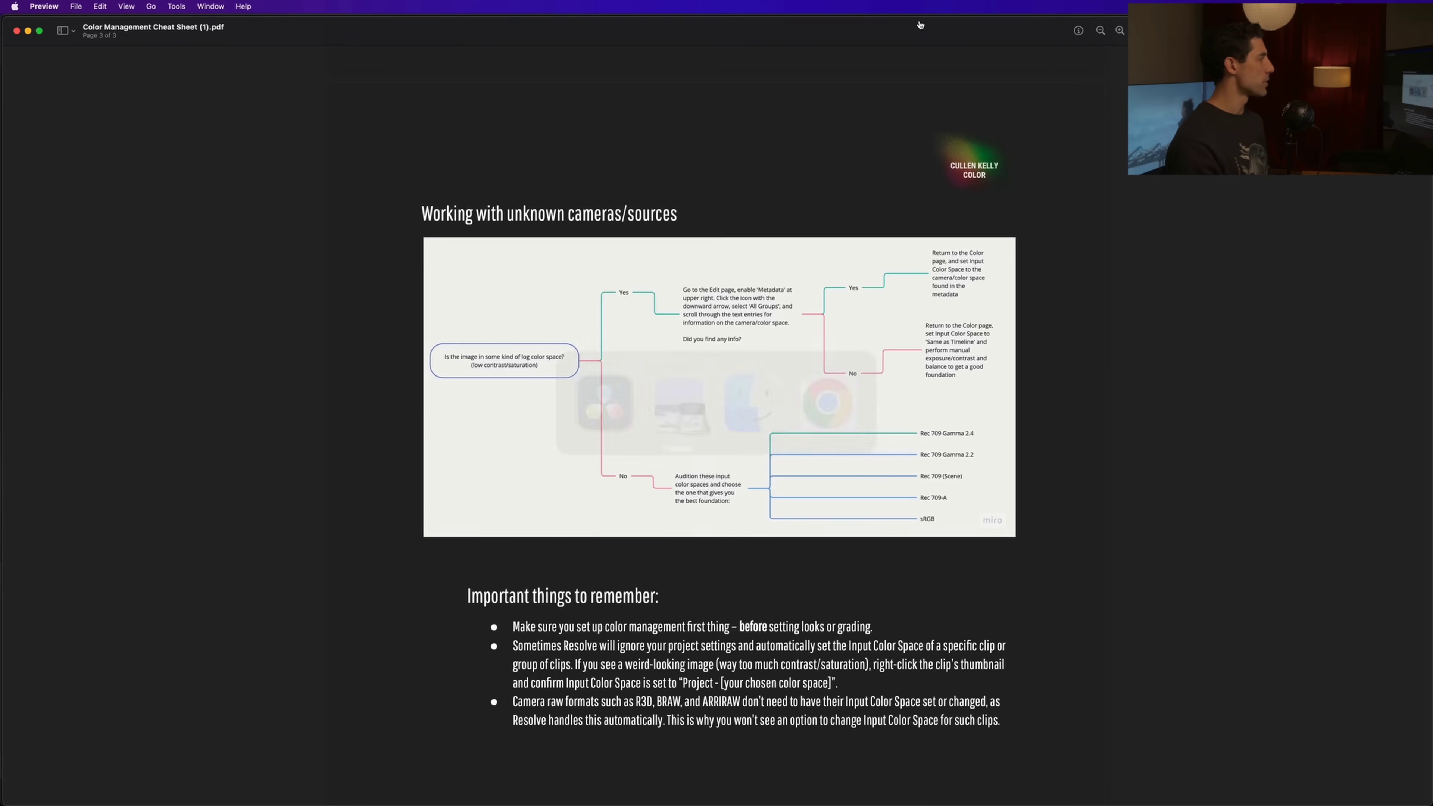
pyautogui.scroll(-2, 539, 373)
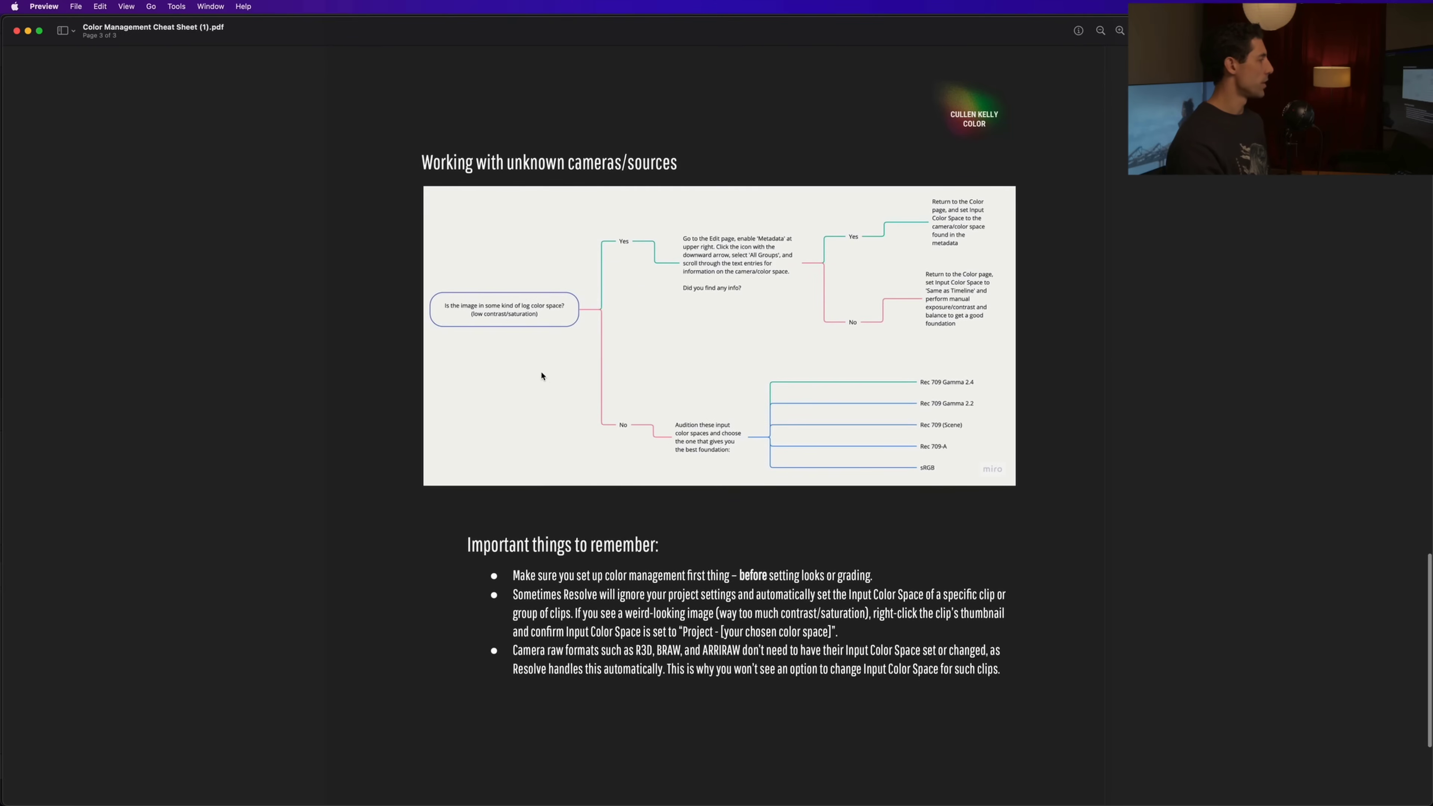
pyautogui.scroll(-2, 558, 421)
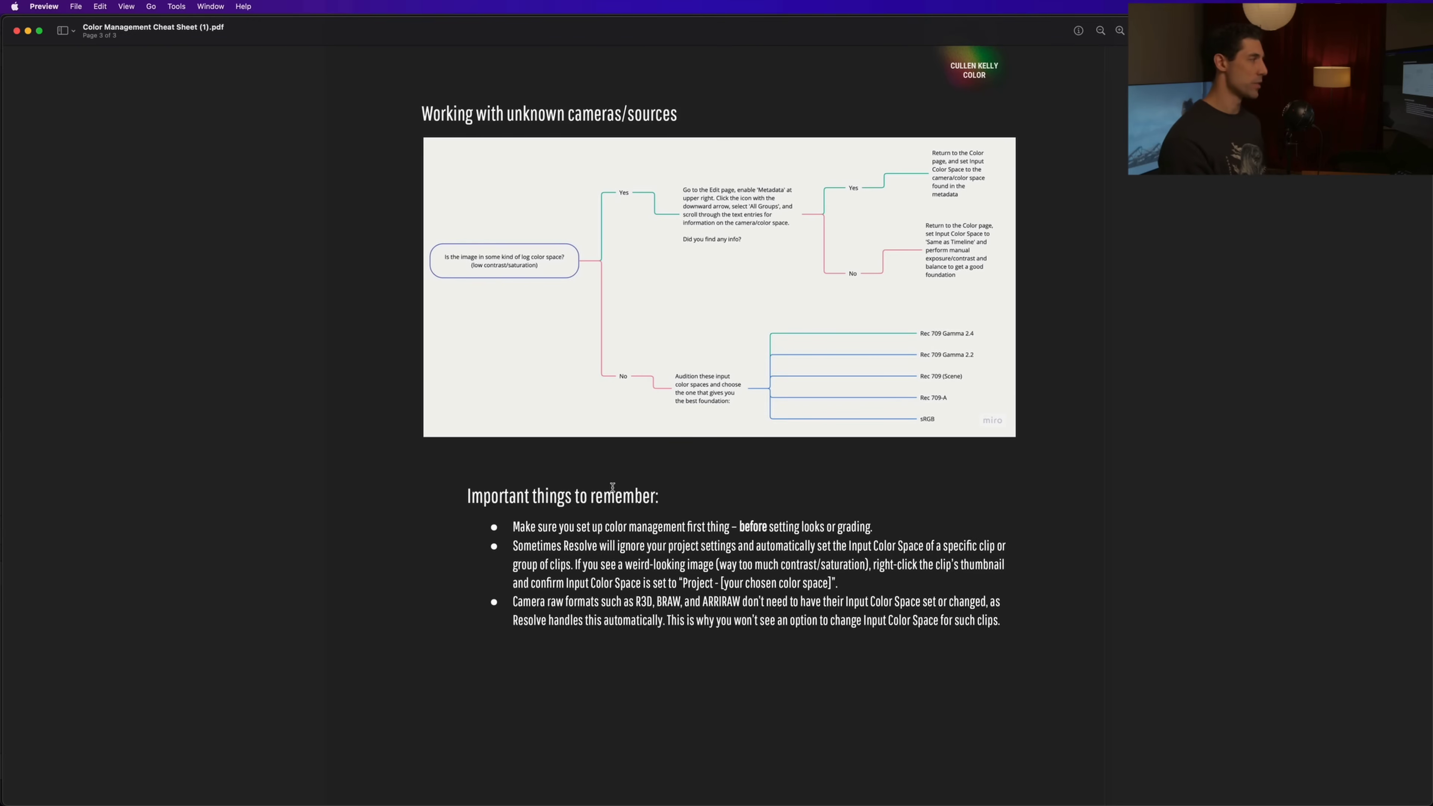
# Select clip 08 and verify its Input Color Space is Rec.709 Gamma 2.2, checking the cheat sheet.
pyautogui.press('super+Tab')
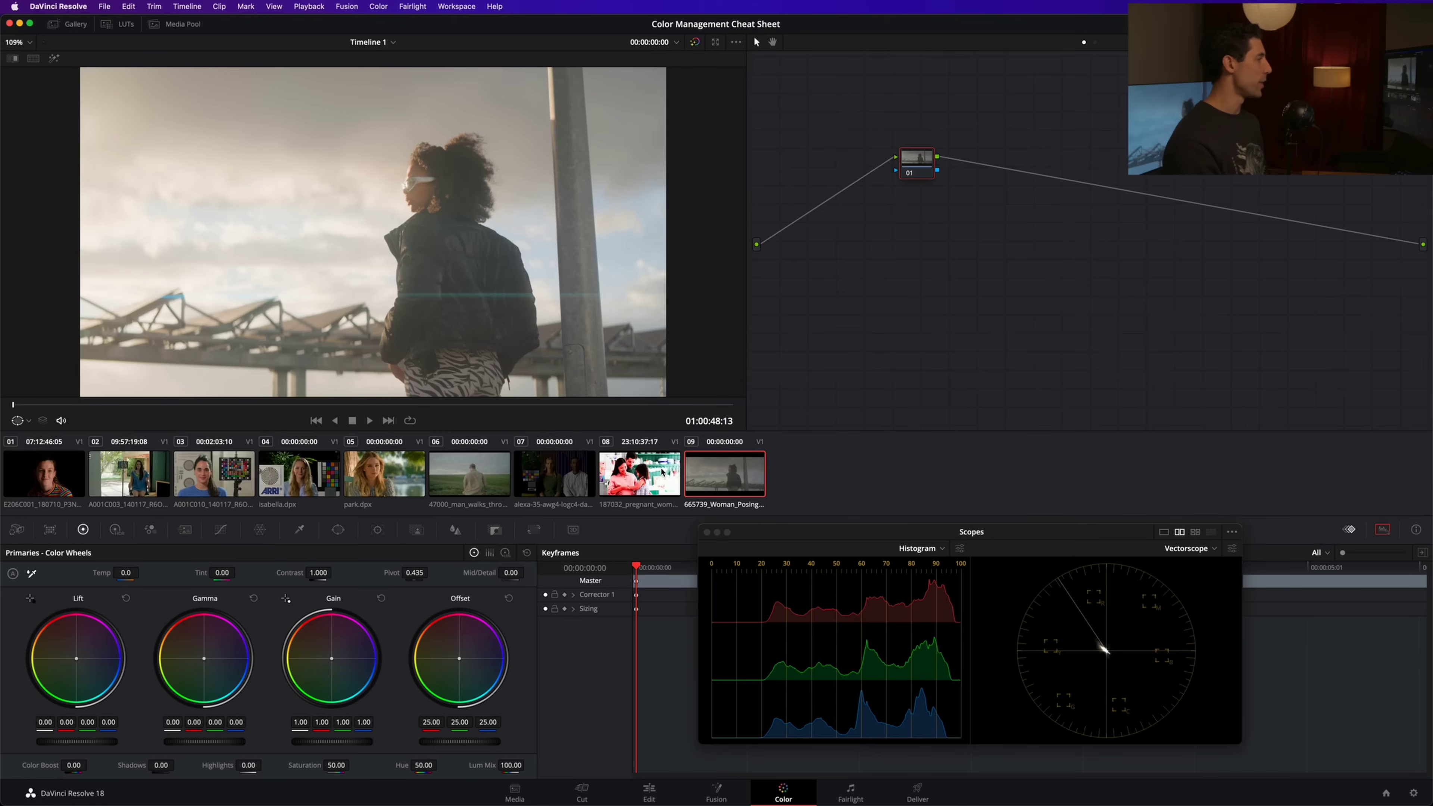
pyautogui.click(639, 473)
pyautogui.rightClick(648, 475)
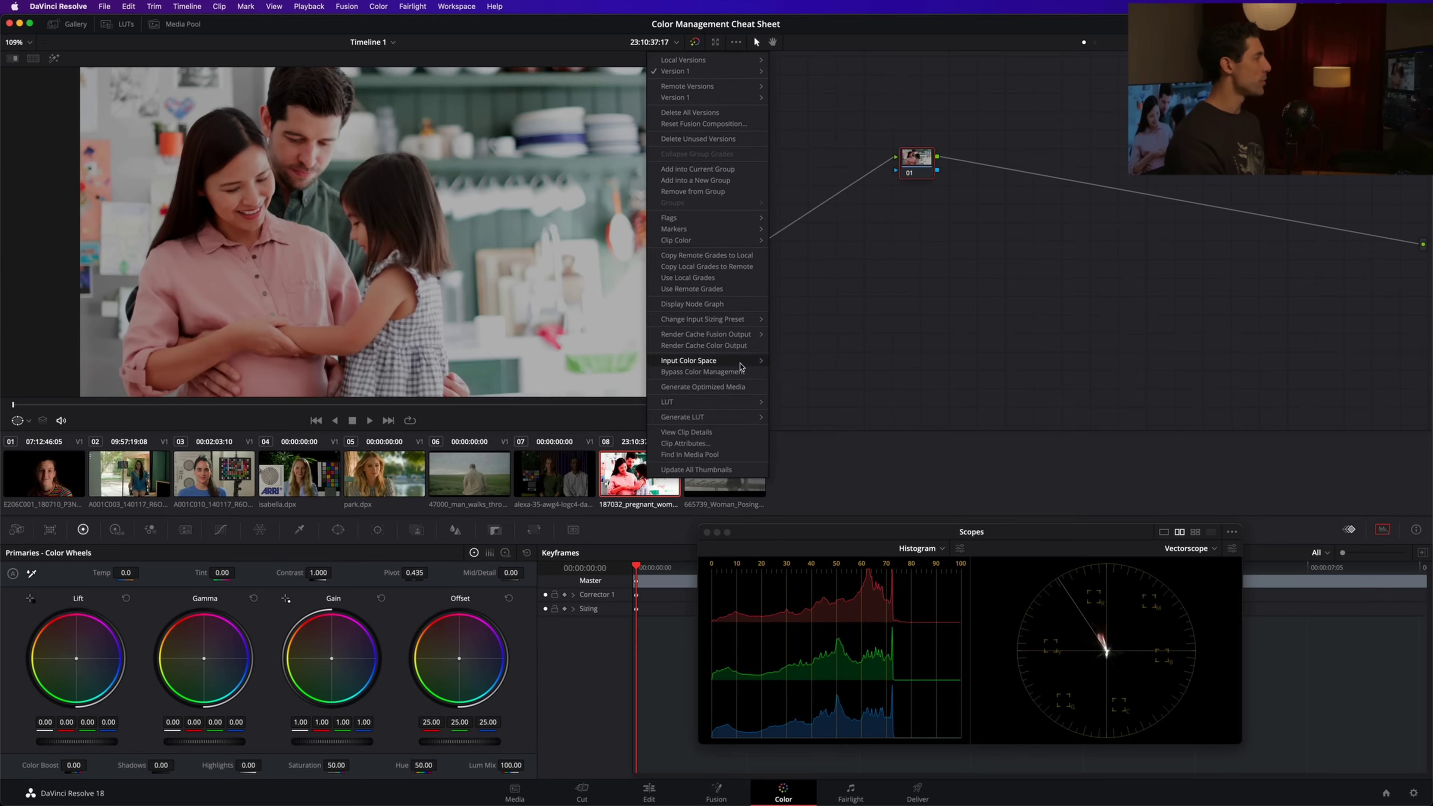
pyautogui.moveTo(728, 360)
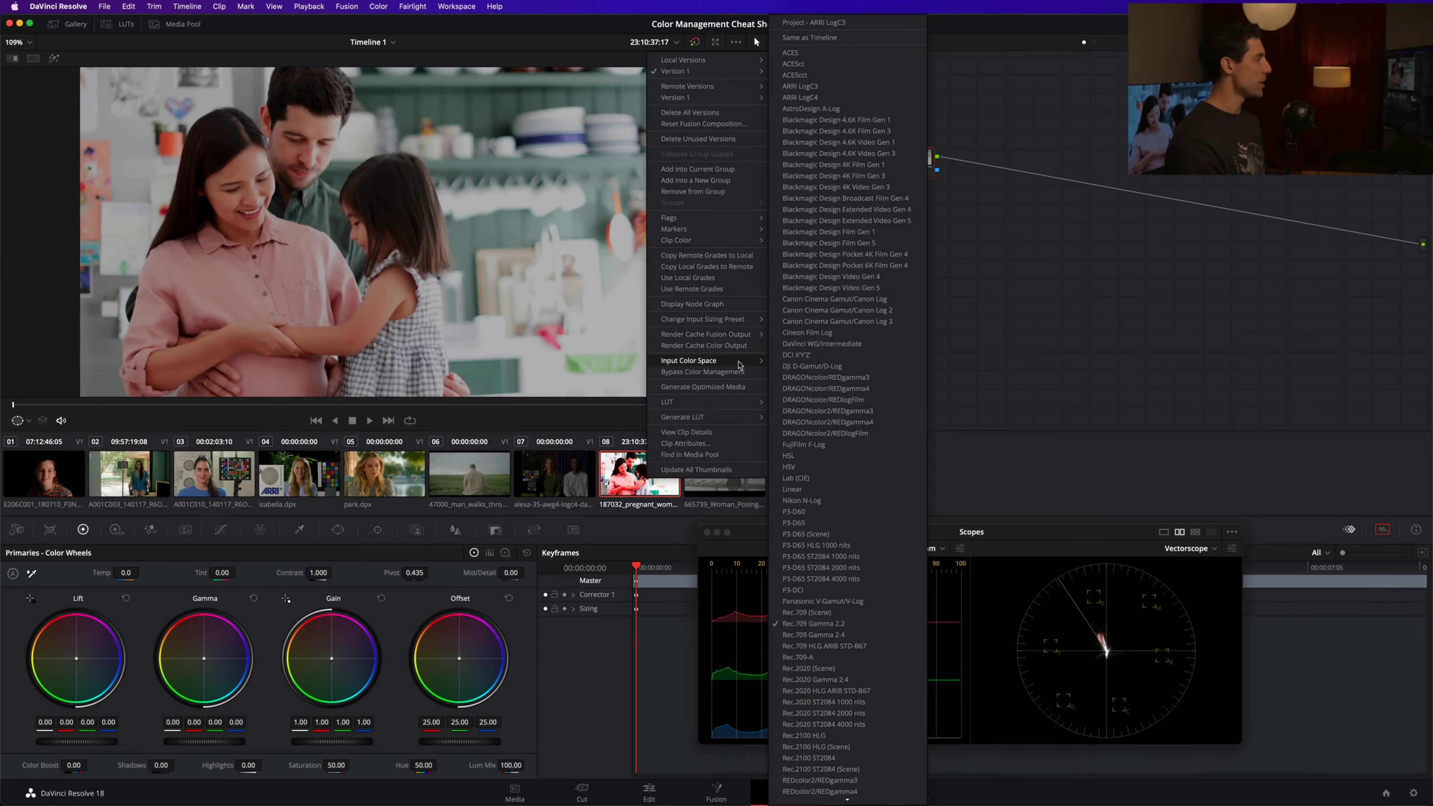
pyautogui.click(851, 24)
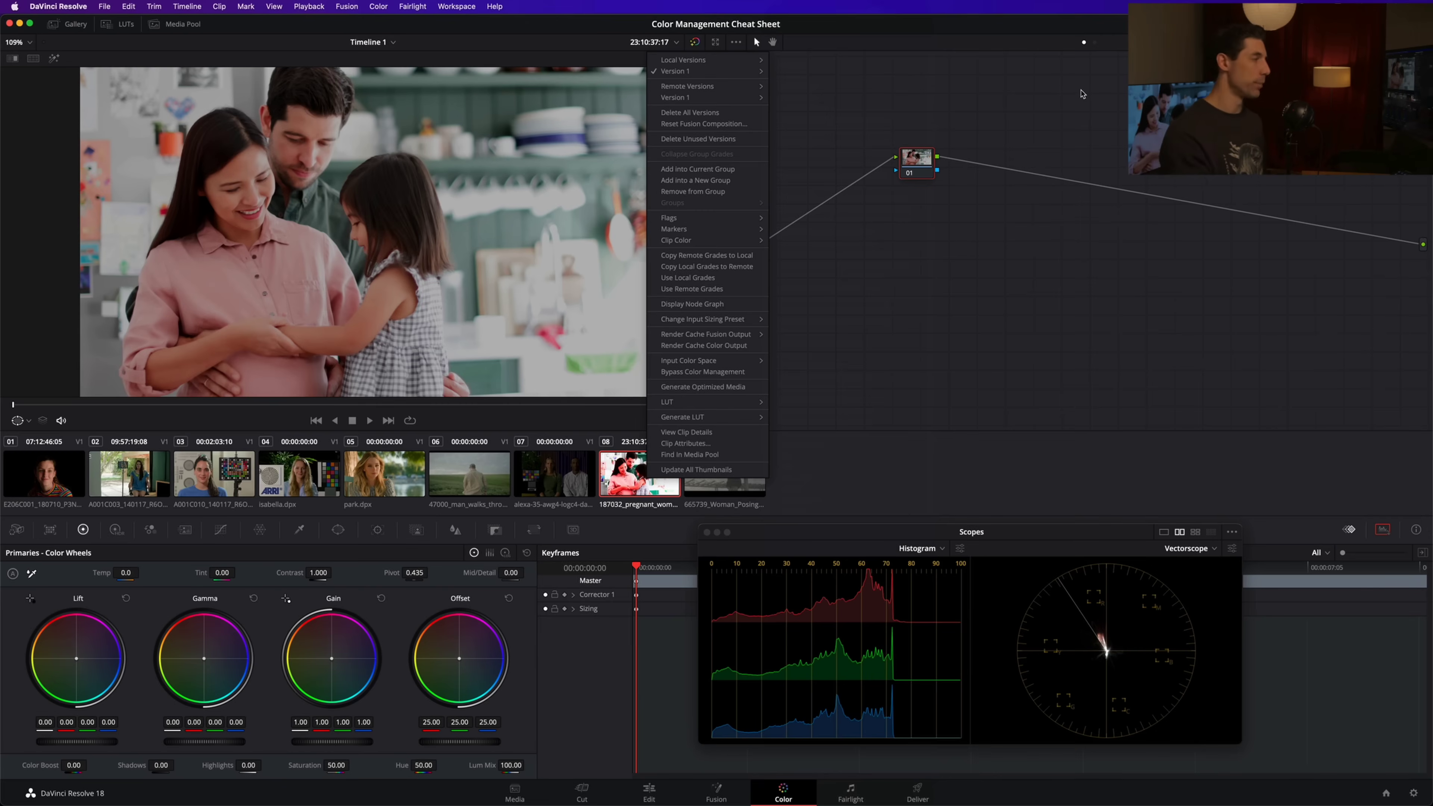
pyautogui.press('super+Tab')
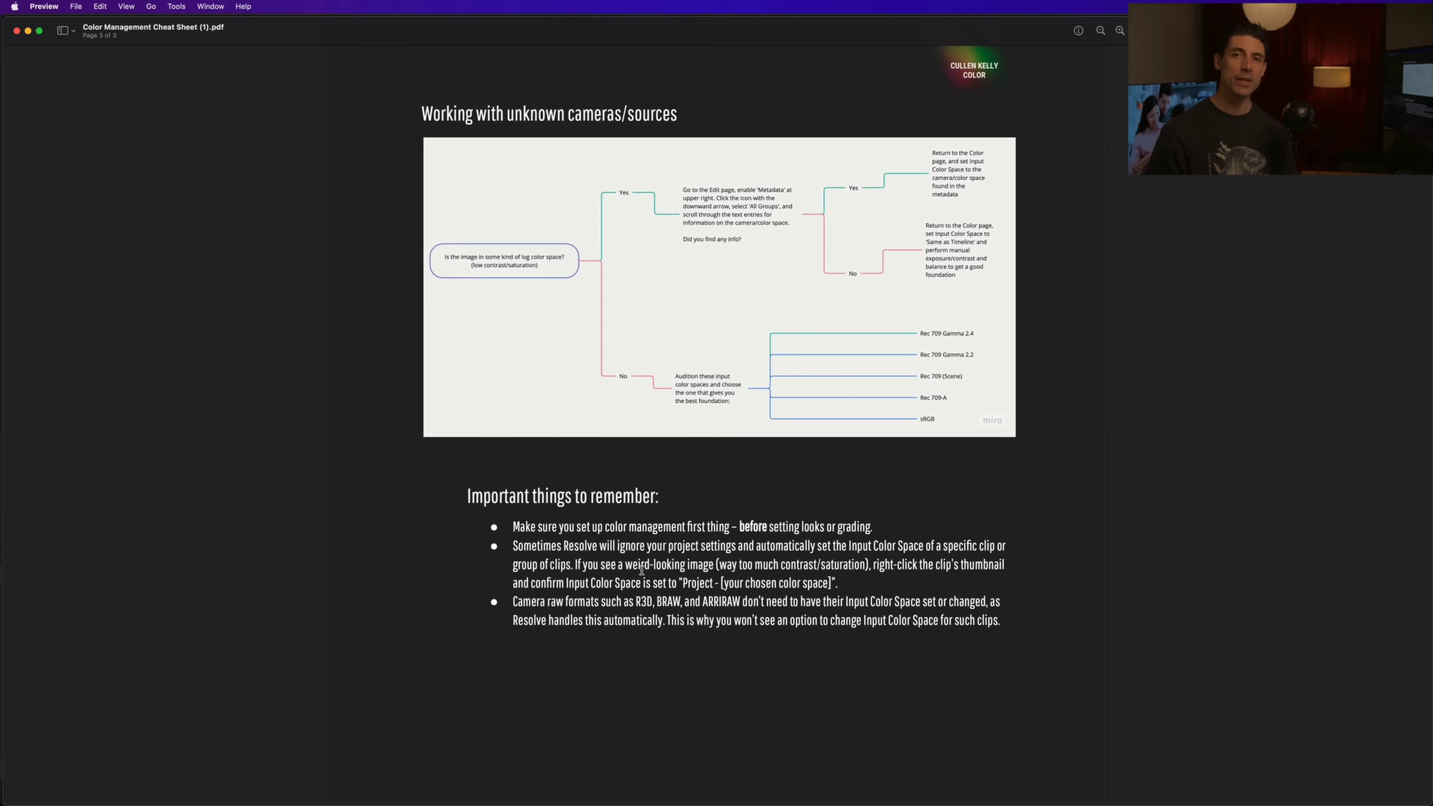
pyautogui.press('super+Tab')
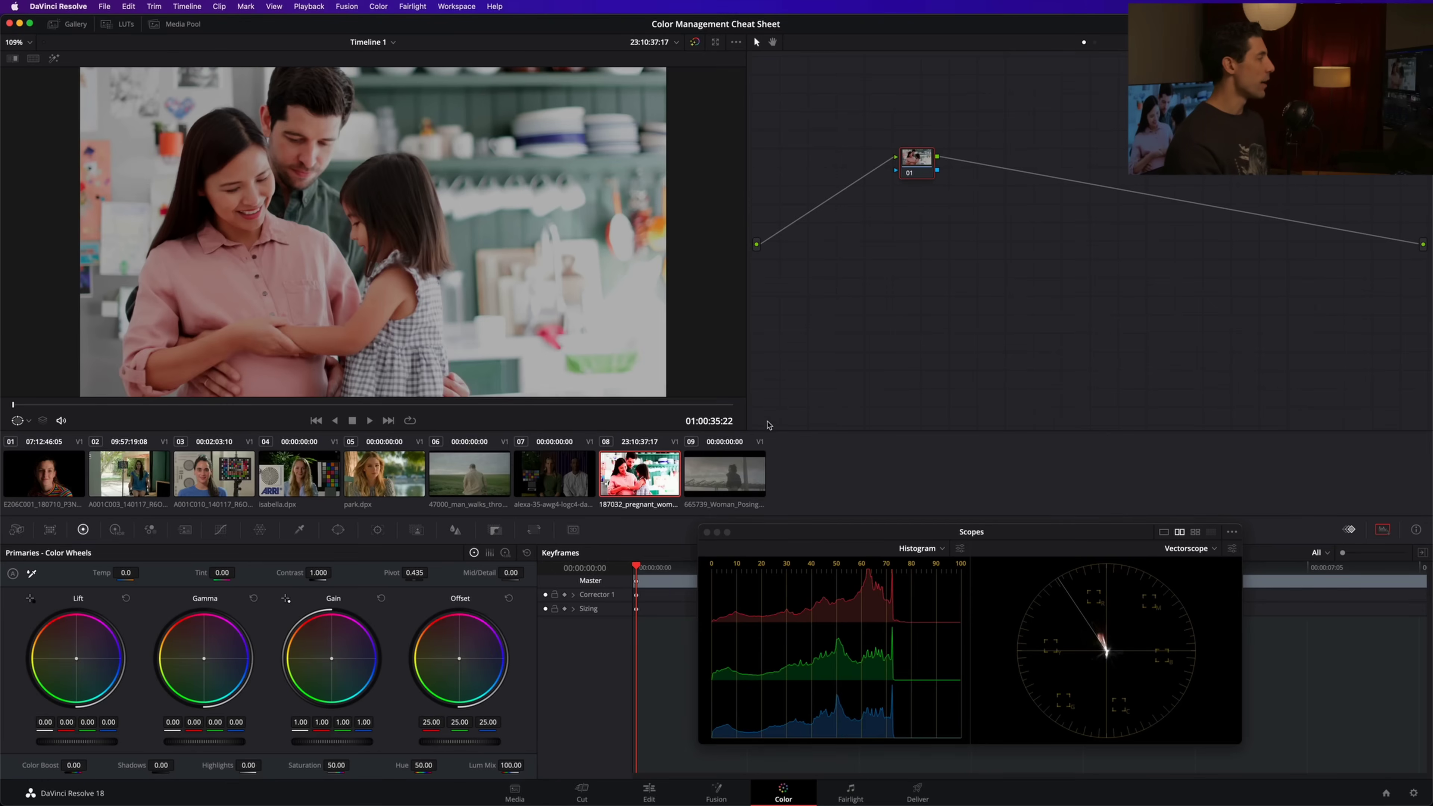
# Select clip 09 and view its Input Color Space list with Same as Timeline checked.
pyautogui.click(745, 477)
pyautogui.rightClick(744, 477)
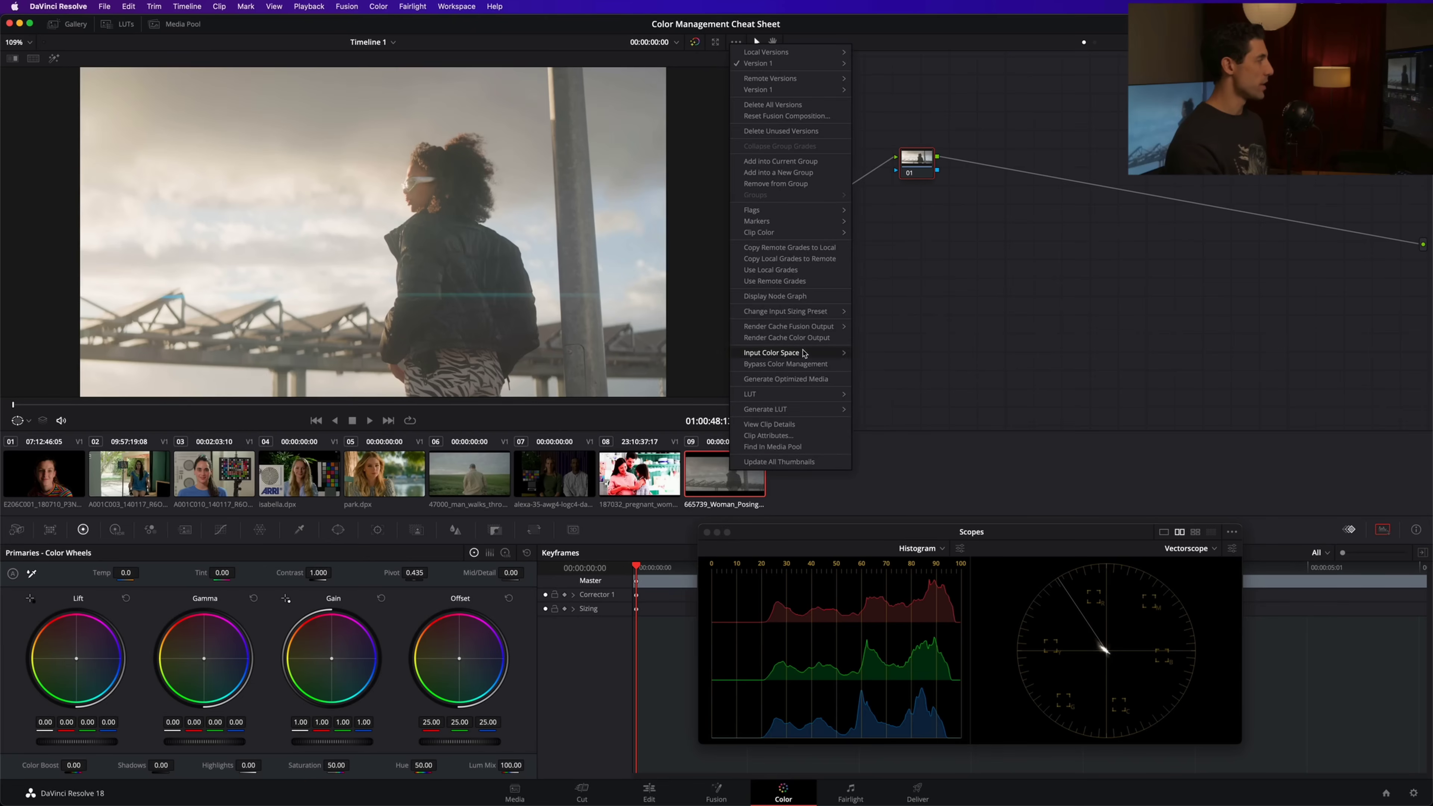
pyautogui.moveTo(804, 352)
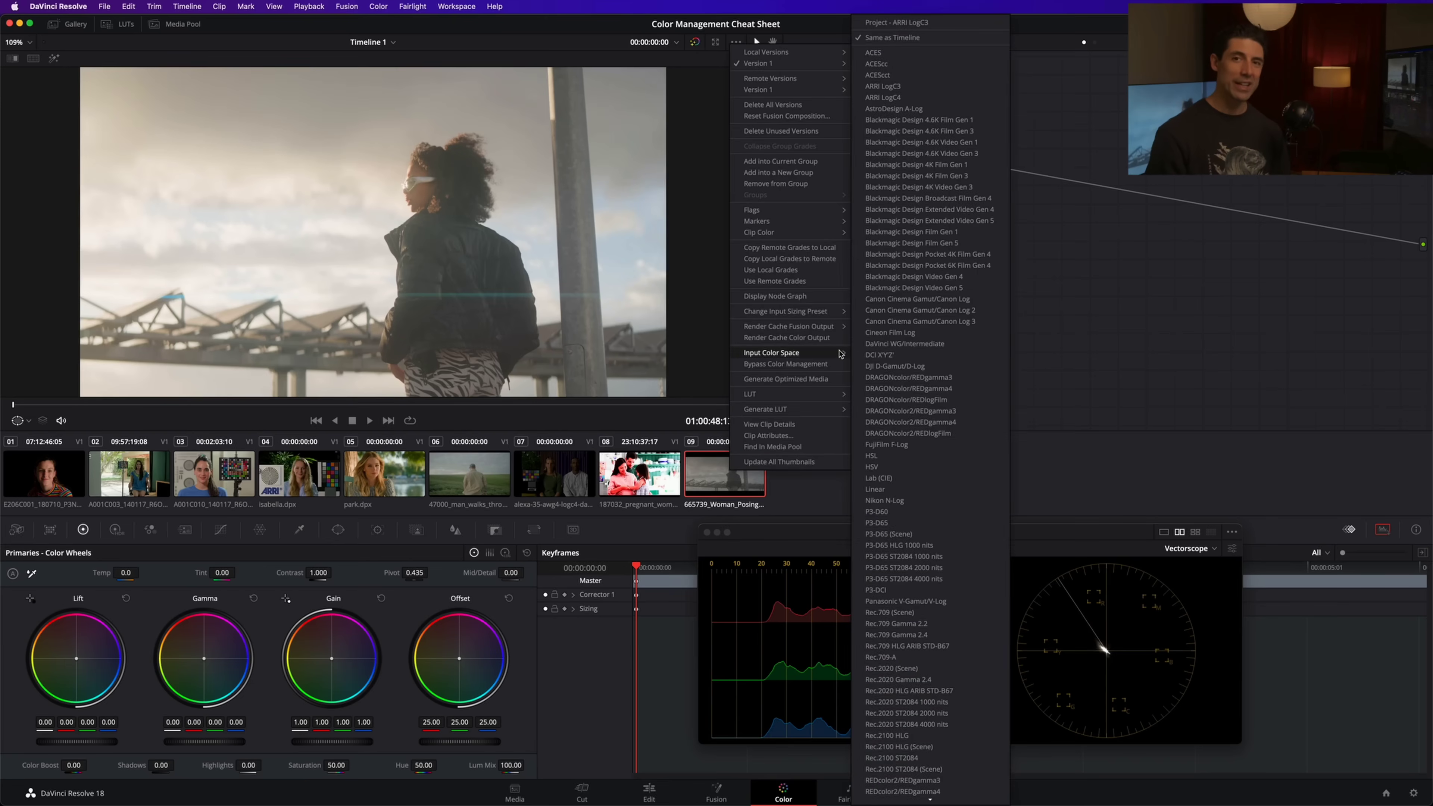